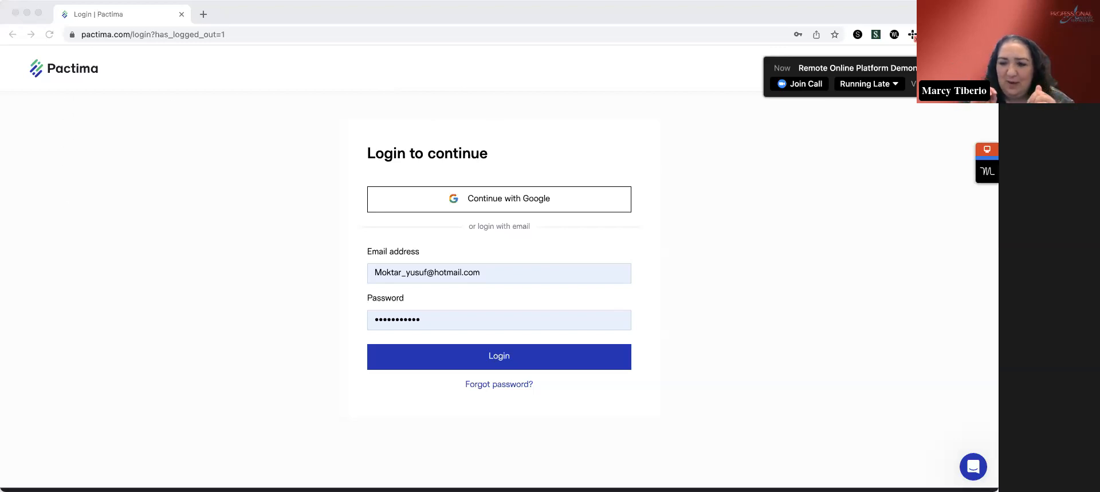
- Log in to Pactima with the existing Google account
click(179, 98)
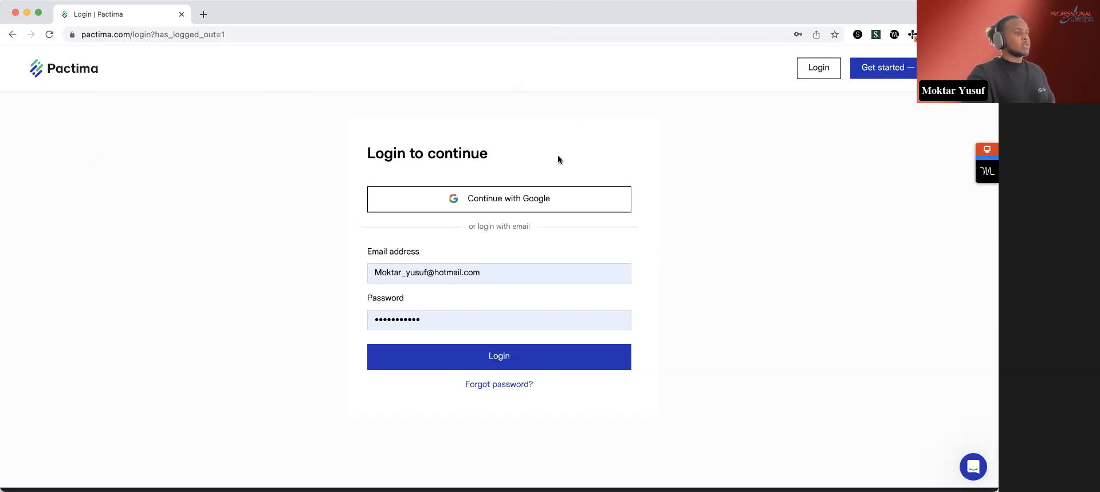
click(549, 196)
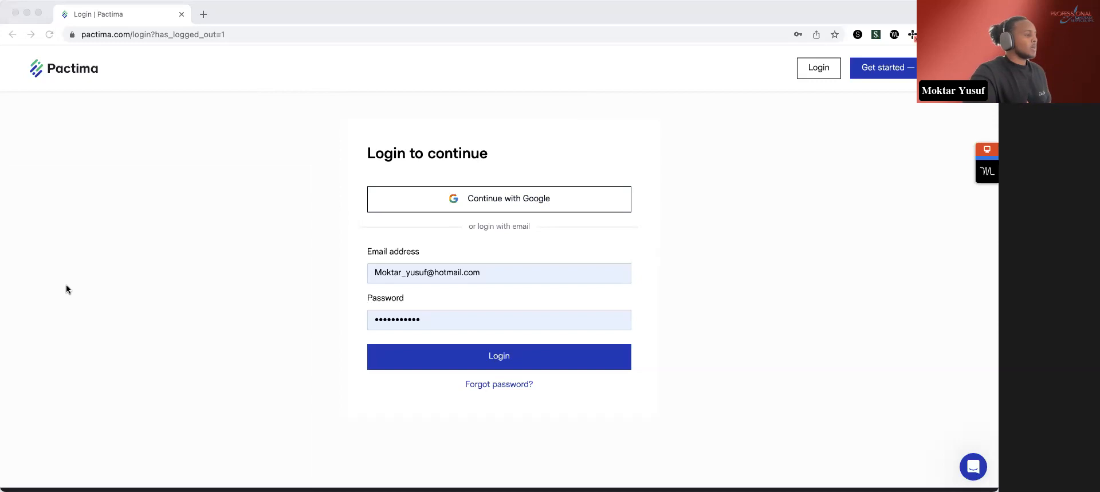
click(658, 235)
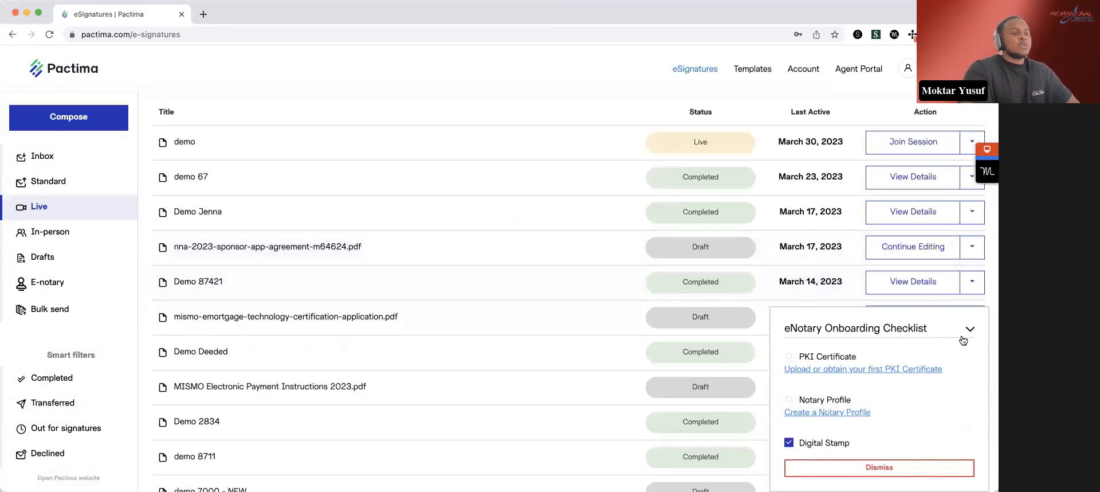
- Collapse the eNotary Onboarding Checklist and show the list of E-notary packages
click(969, 328)
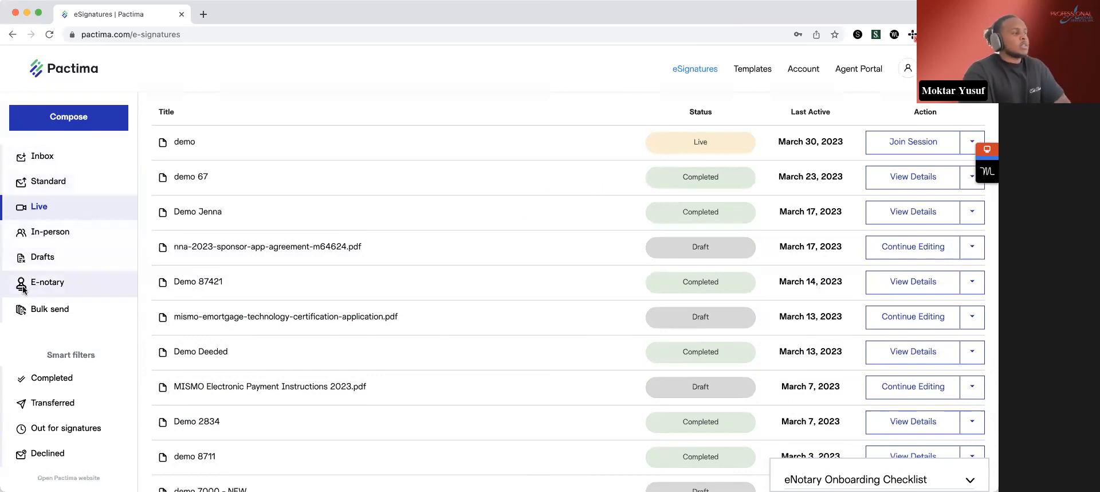
click(54, 289)
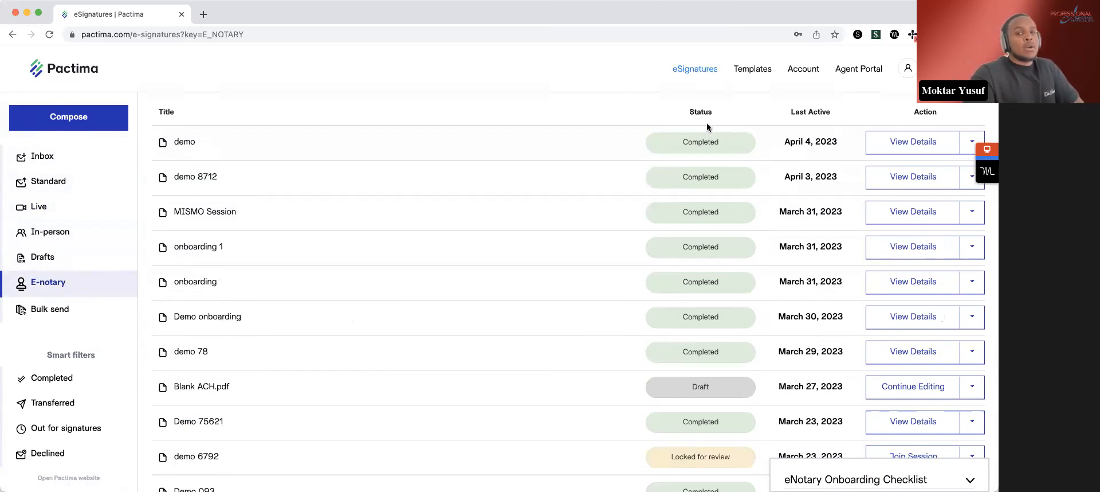
- Compose a new eSignature package of the eNotary (RON) type and continue to its documents
click(79, 128)
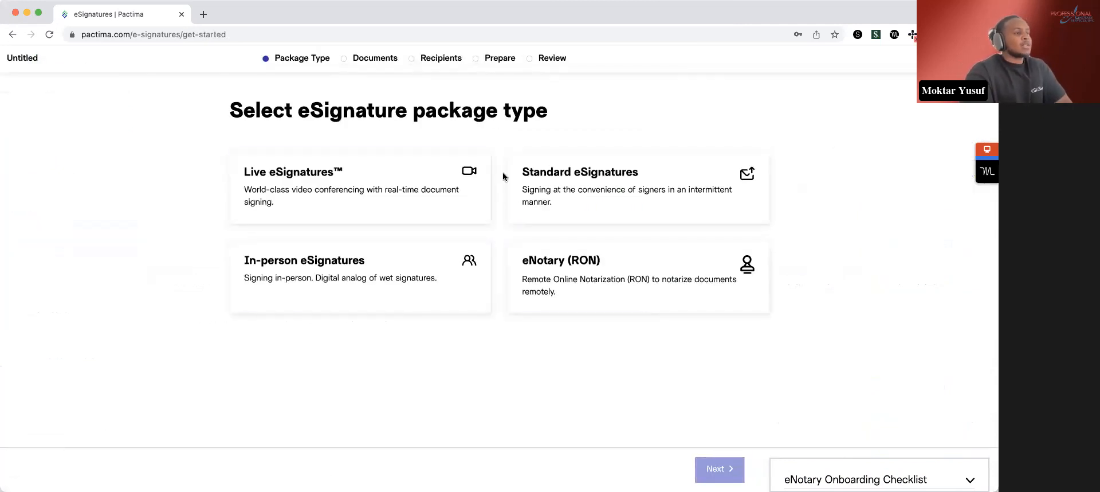
click(720, 289)
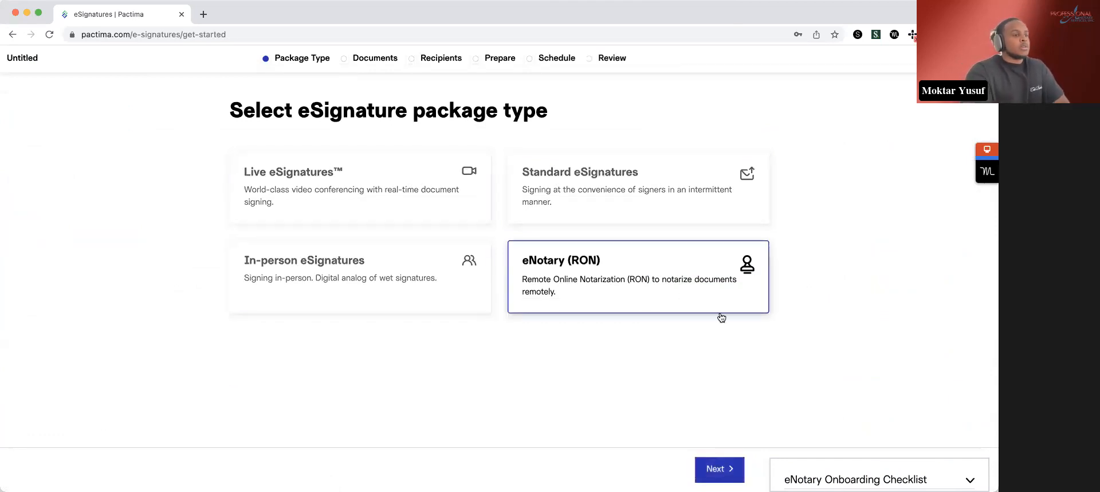
click(724, 471)
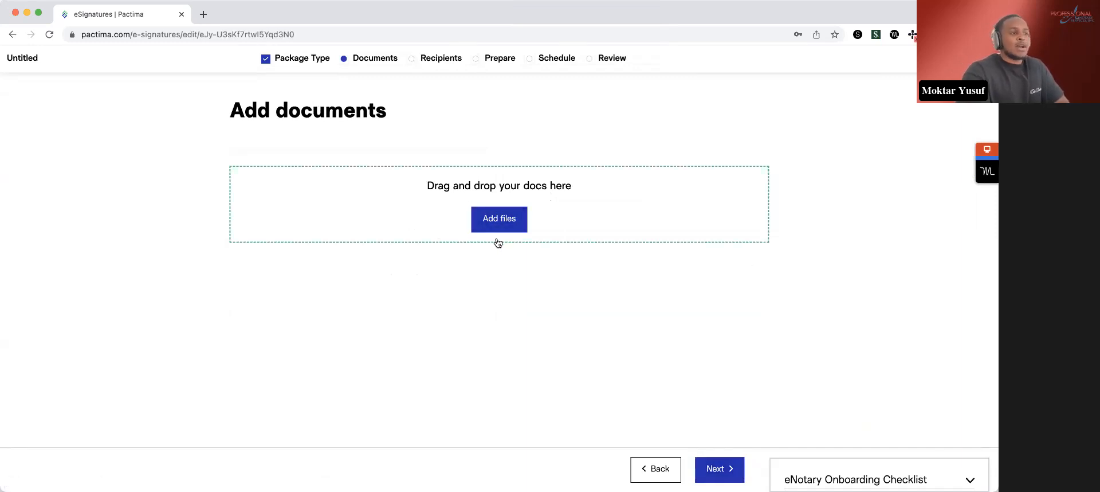
- Add the Remote Online Notarization Standards PDF to the package, dismiss the onboarding checklist and continue to the recipients
click(499, 220)
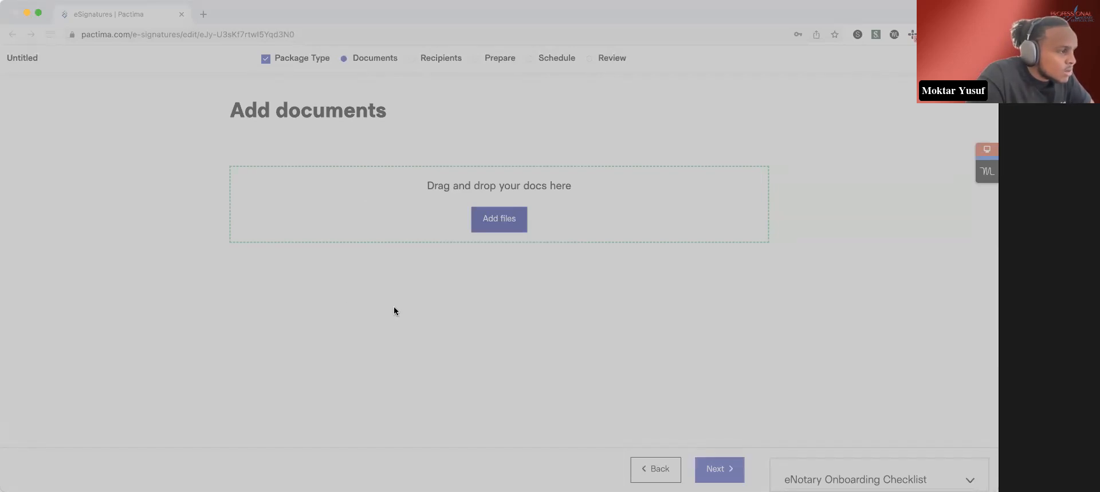
double_click(397, 253)
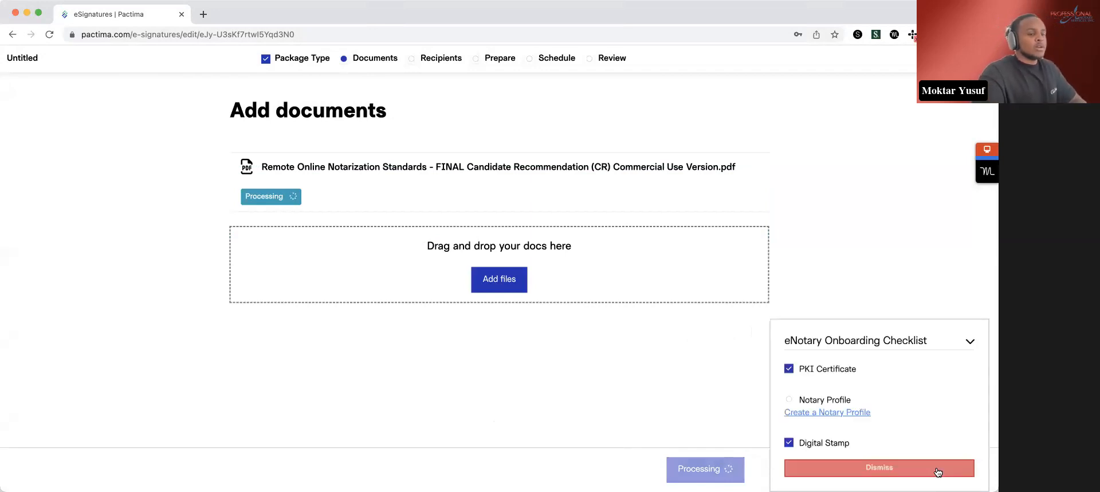
click(938, 468)
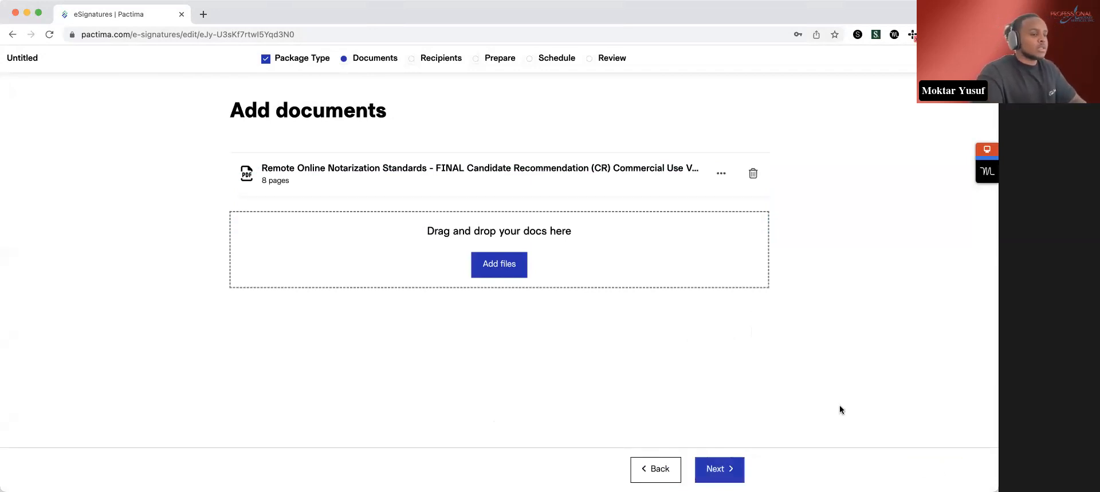
click(727, 473)
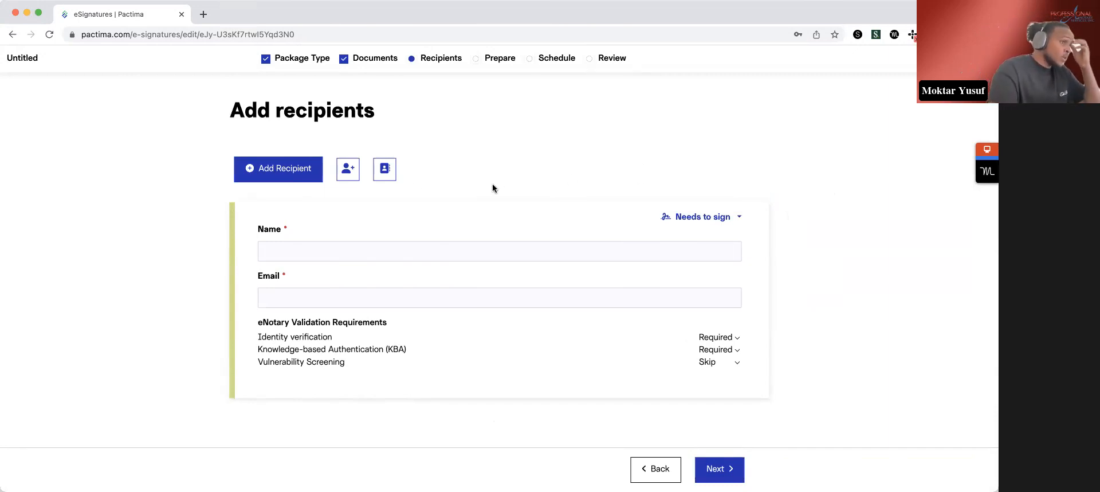
- Add yourself as a recipient, and add a second recipient named "client"
click(349, 170)
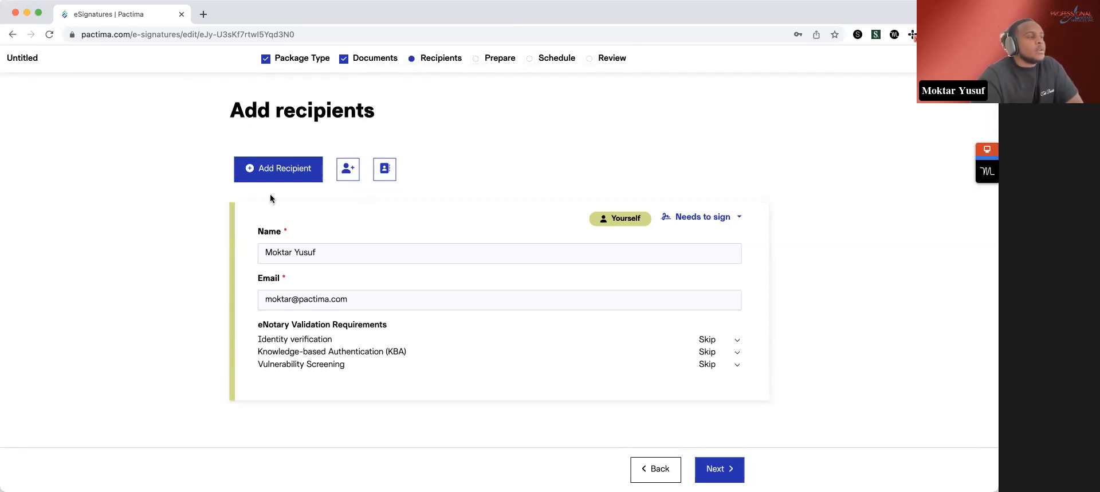
click(281, 172)
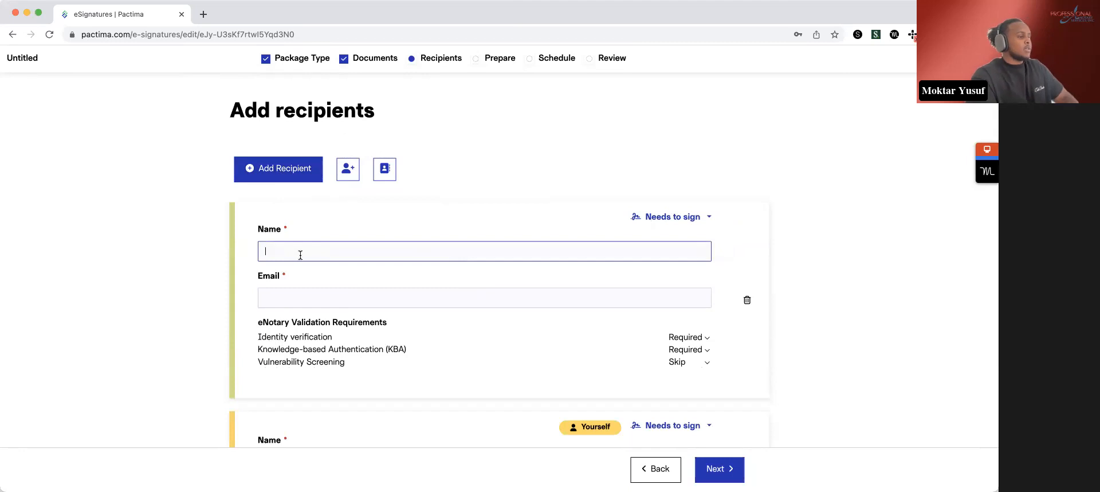
text(client)
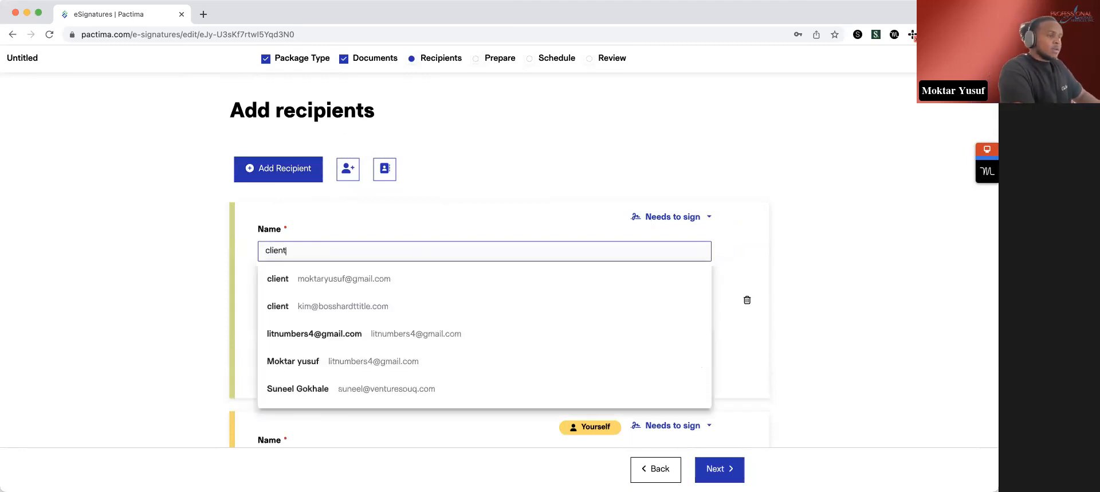
key(Tab)
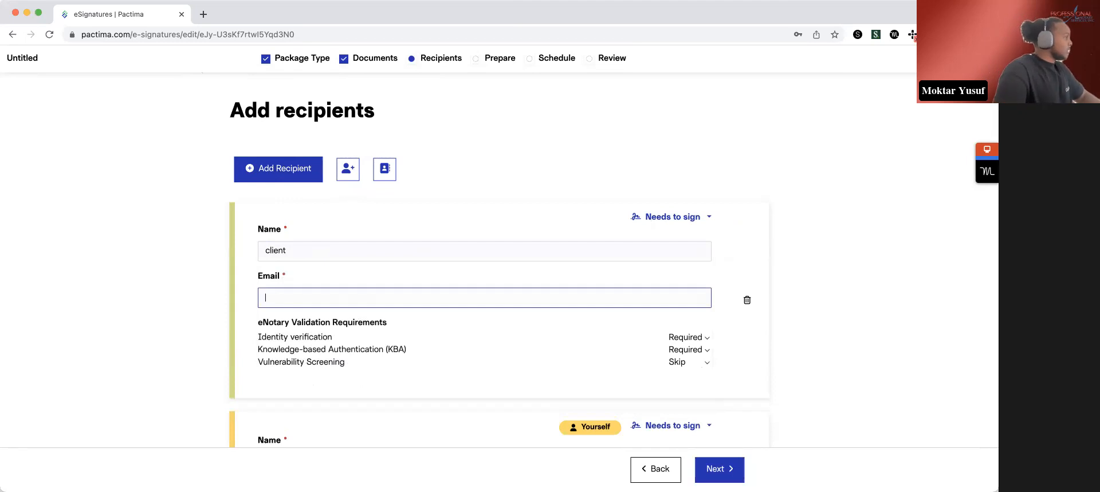
- Fill in the client recipient's email address
key(super+Tab)
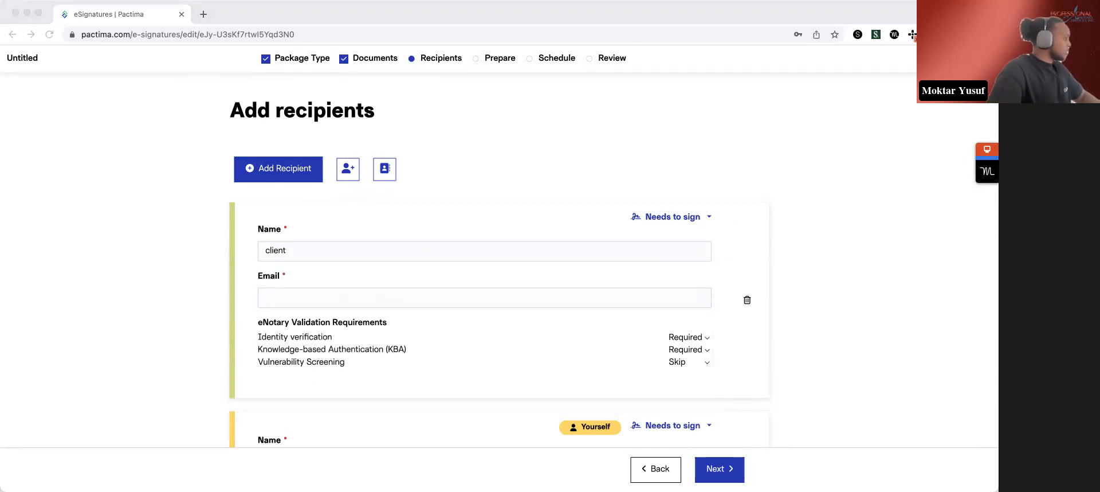
click(370, 297)
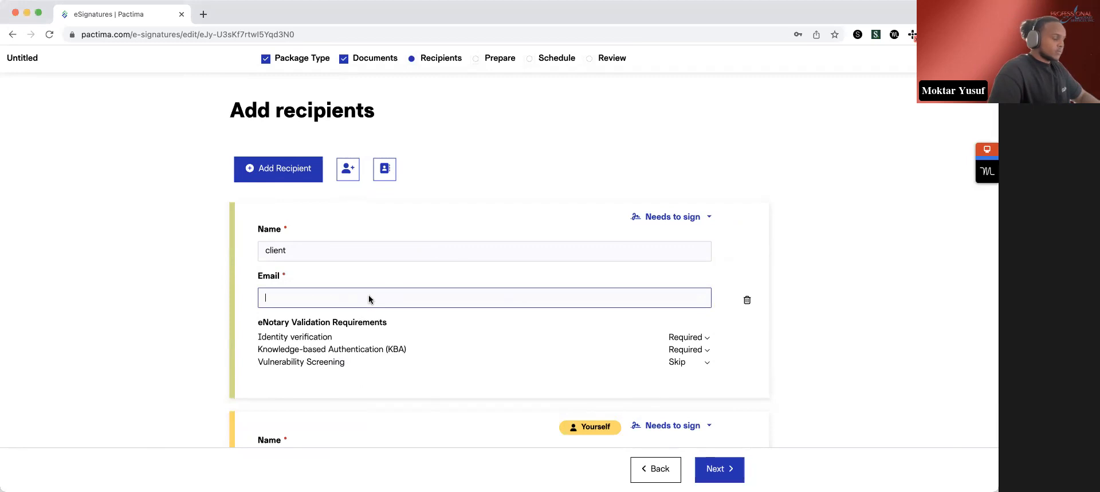
text(digner)
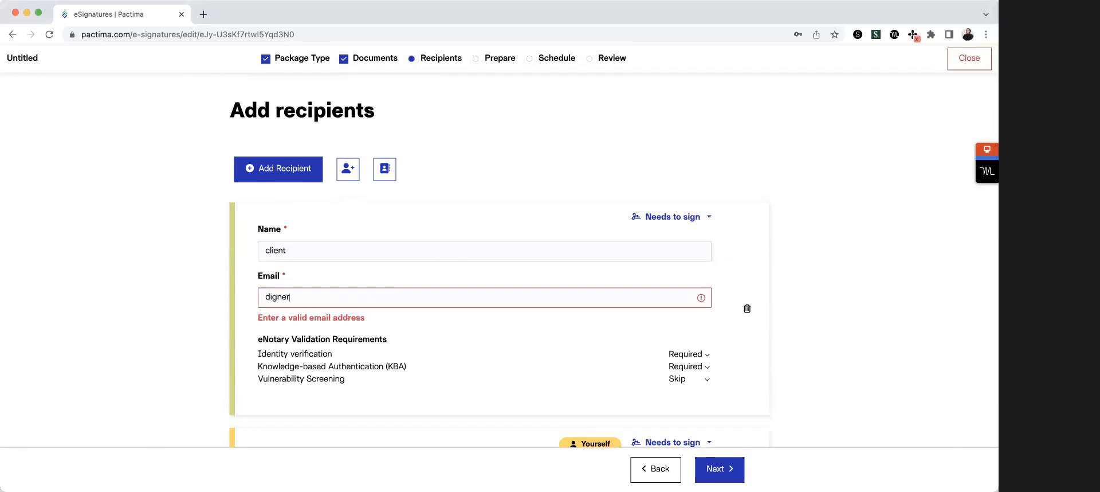
key(BackSpace)
key(BackSpace)
key(BackSpace)
key(BackSpace)
key(BackSpace)
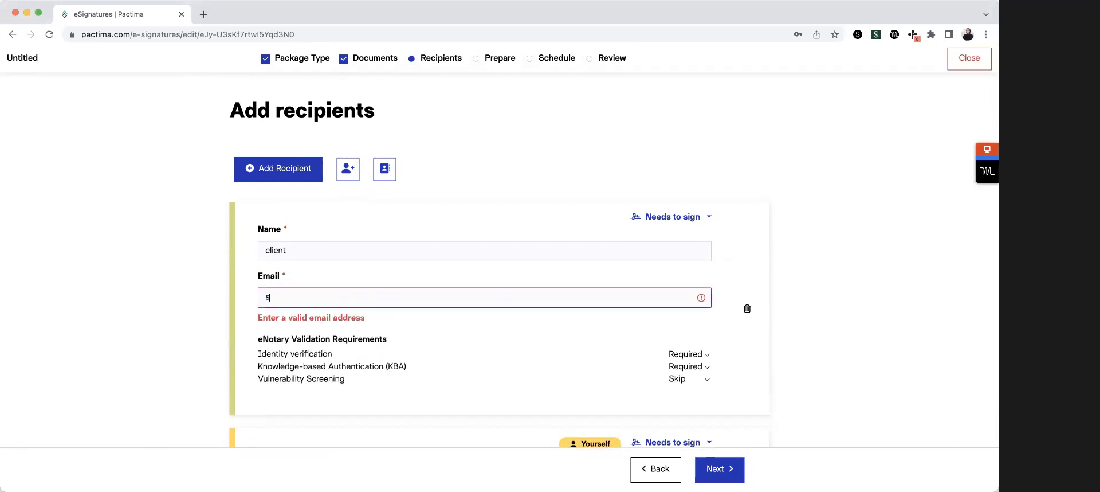
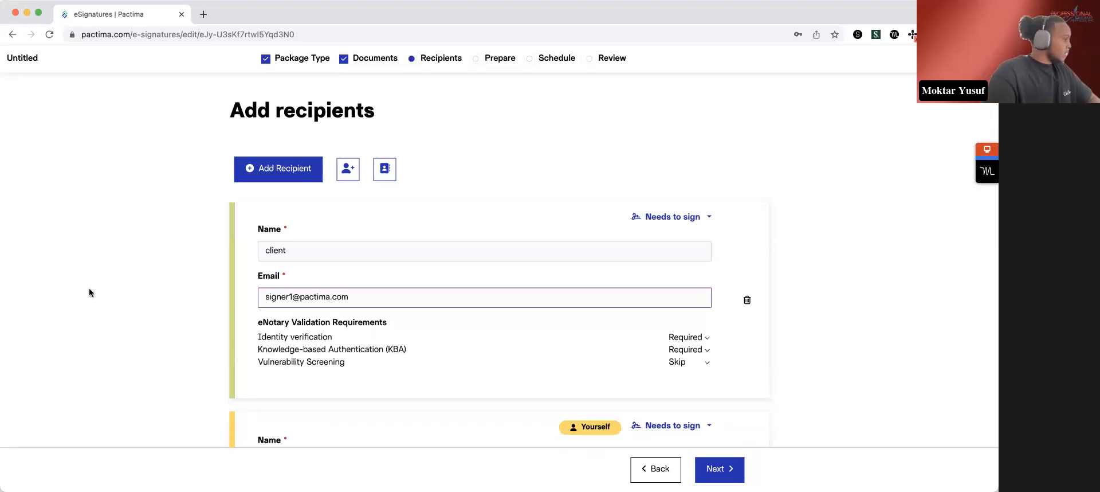
click(141, 328)
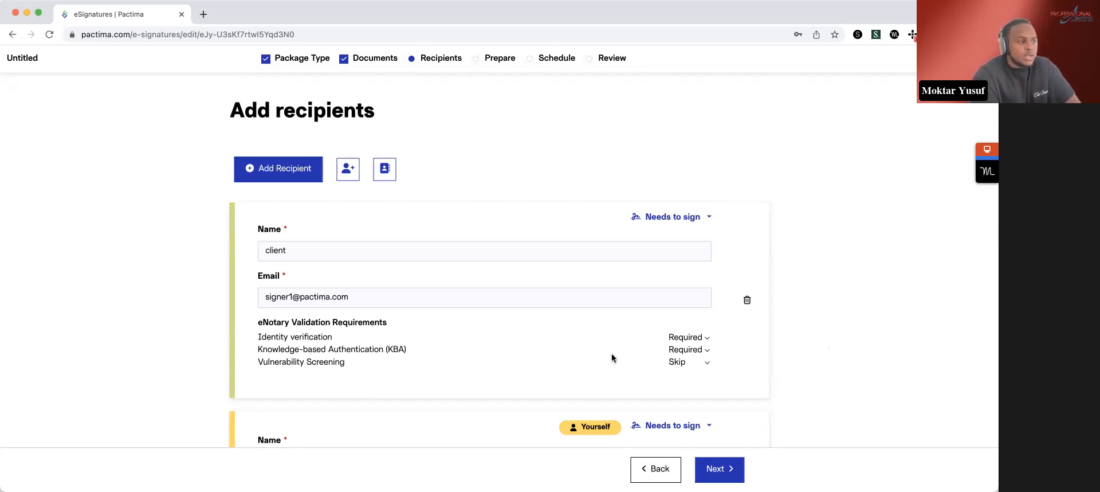
- Check the client's Knowledge-based Authentication (KBA) requirement options and continue to preparing the document
click(696, 351)
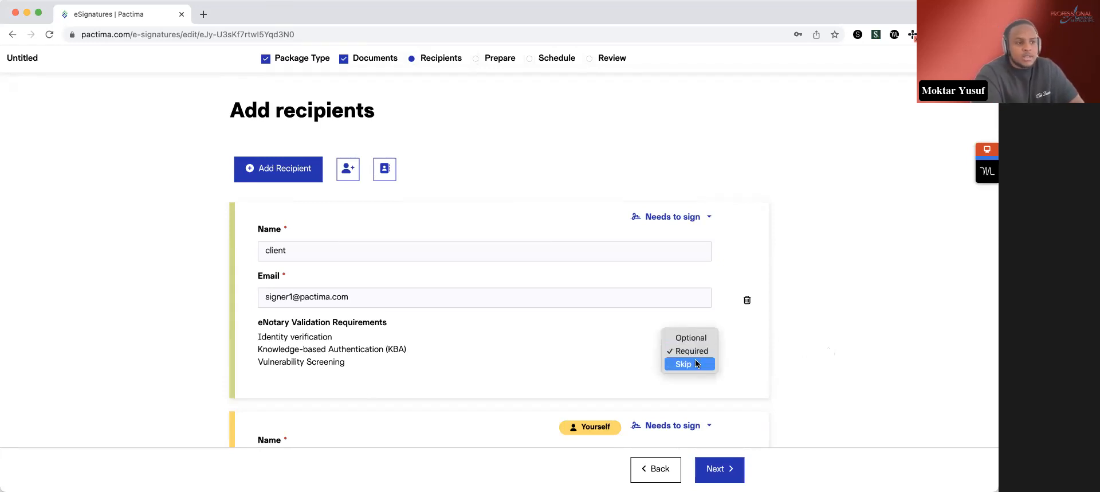
click(834, 320)
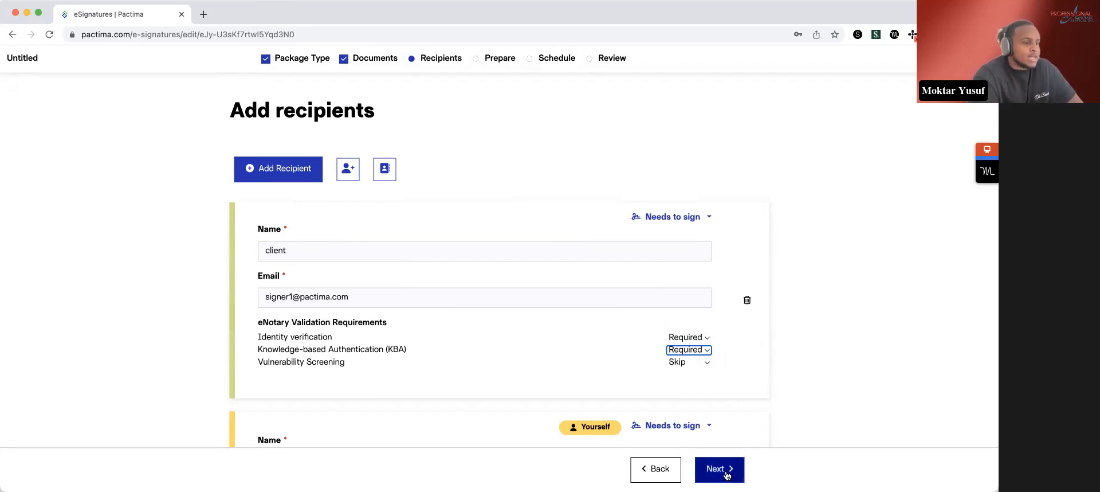
click(707, 352)
click(940, 353)
click(714, 468)
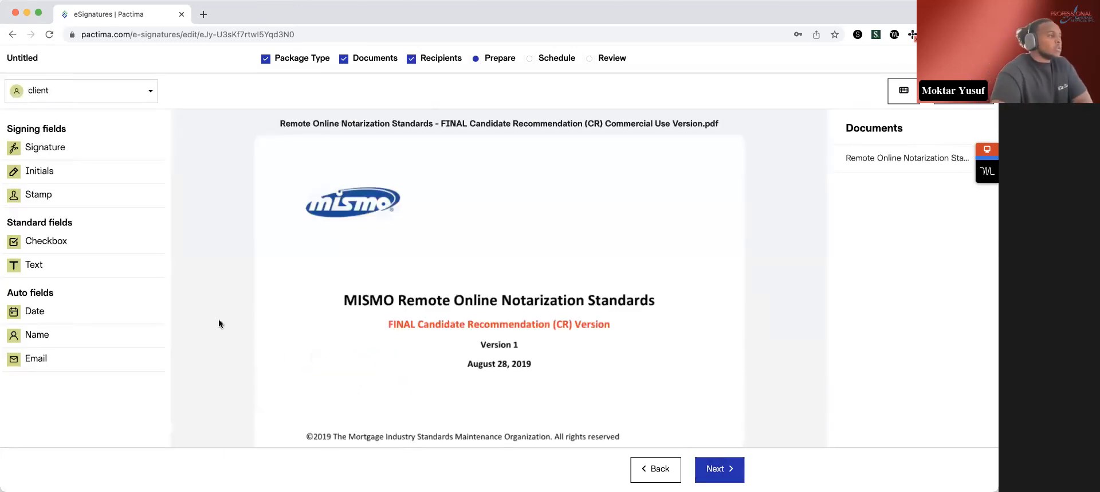
- Place a signature field for the client on the cover page, at the left between the publication date and the copyright line
mouse_move(46, 148)
mouse_down()
mouse_move(344, 198)
mouse_move(433, 229)
mouse_move(463, 257)
mouse_up()
scroll(462, 257, down, 2)
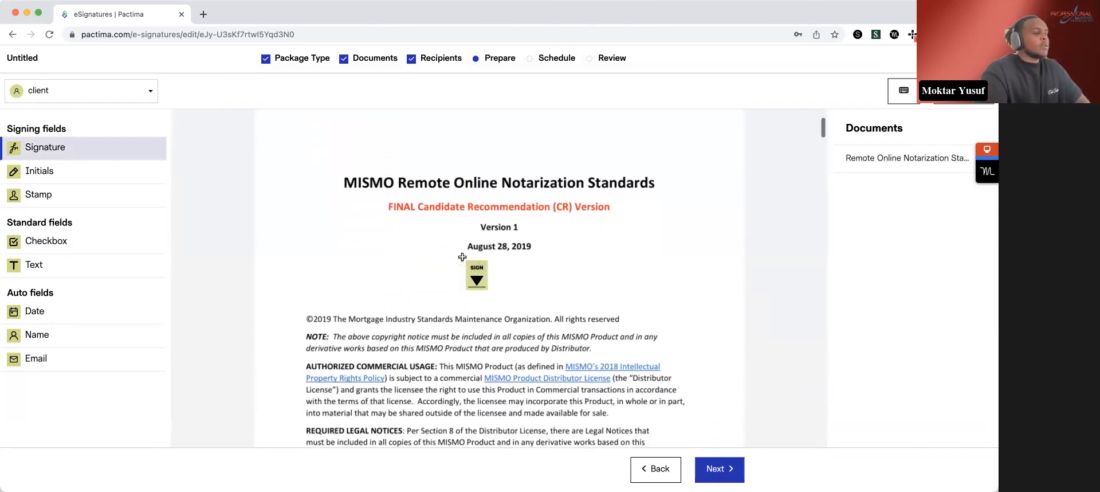
drag(348, 259, 347, 259)
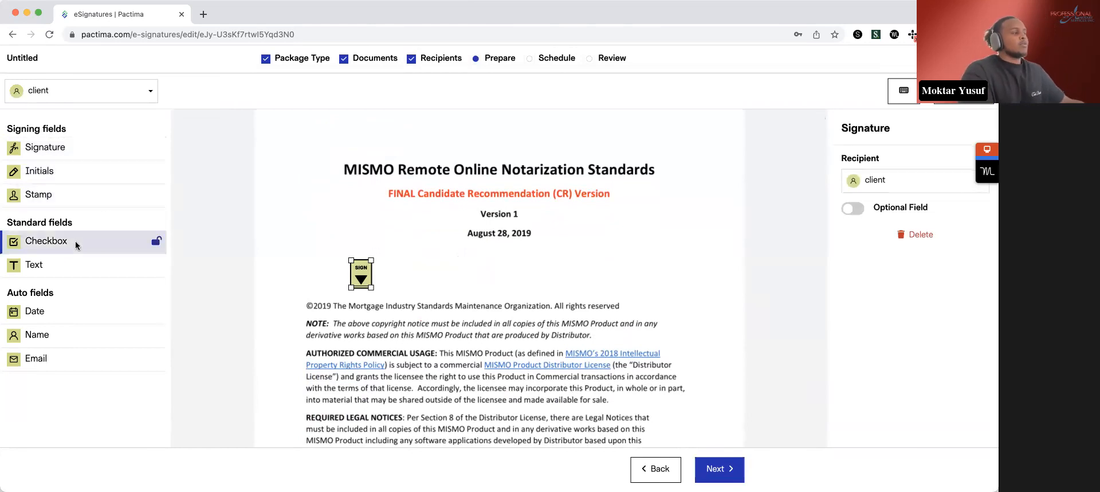
- Place a text field for the client to the right of the signature field and save "New York" as its prefill text
drag(84, 264, 516, 276)
click(904, 265)
text(New York)
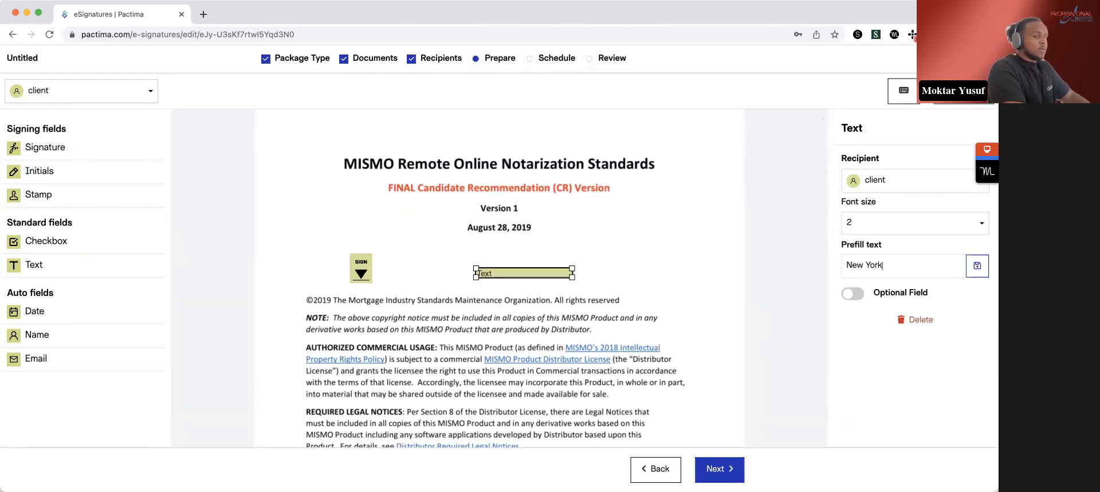
click(978, 266)
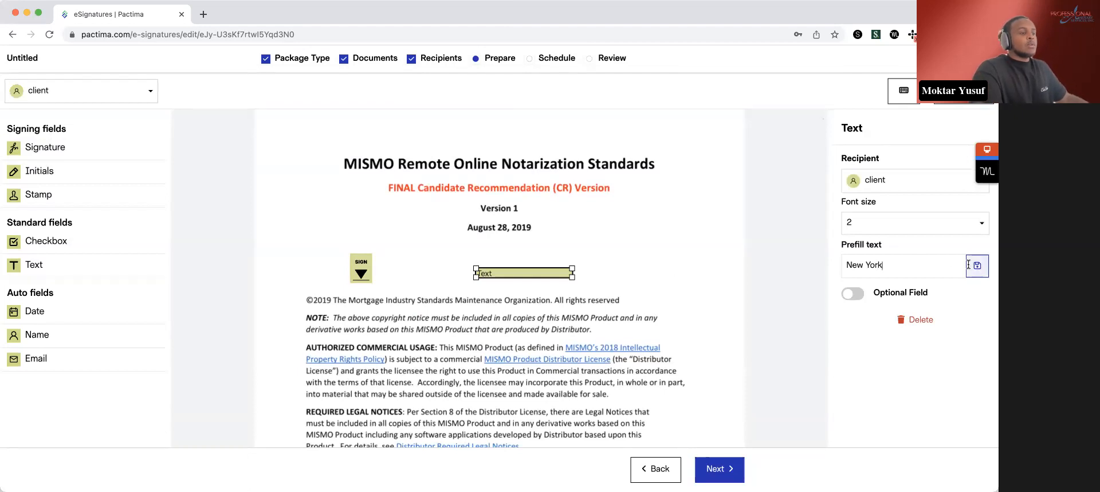
click(603, 275)
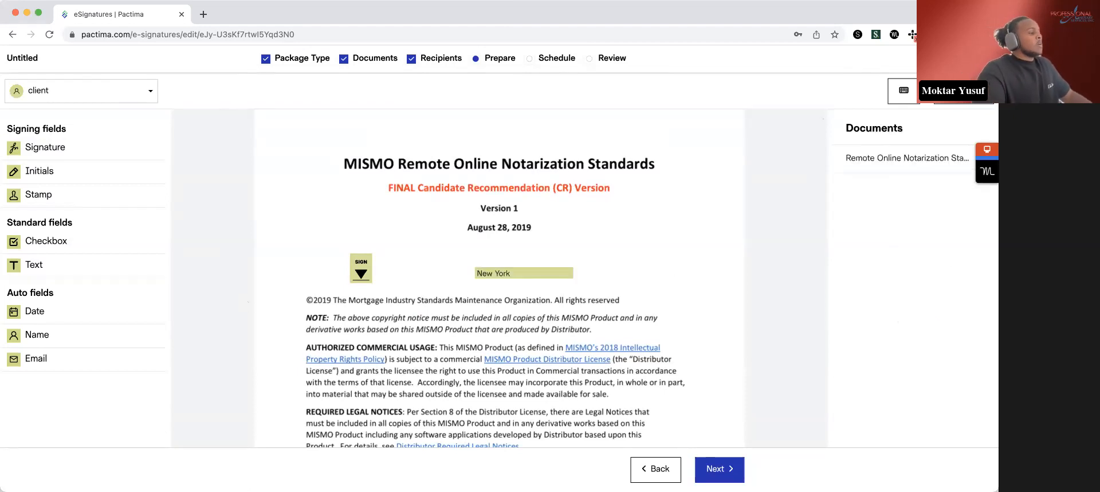
- Place a date field for the client above the right end of the "New York" text field, using the MM/DD/YYYY format
drag(67, 310, 589, 235)
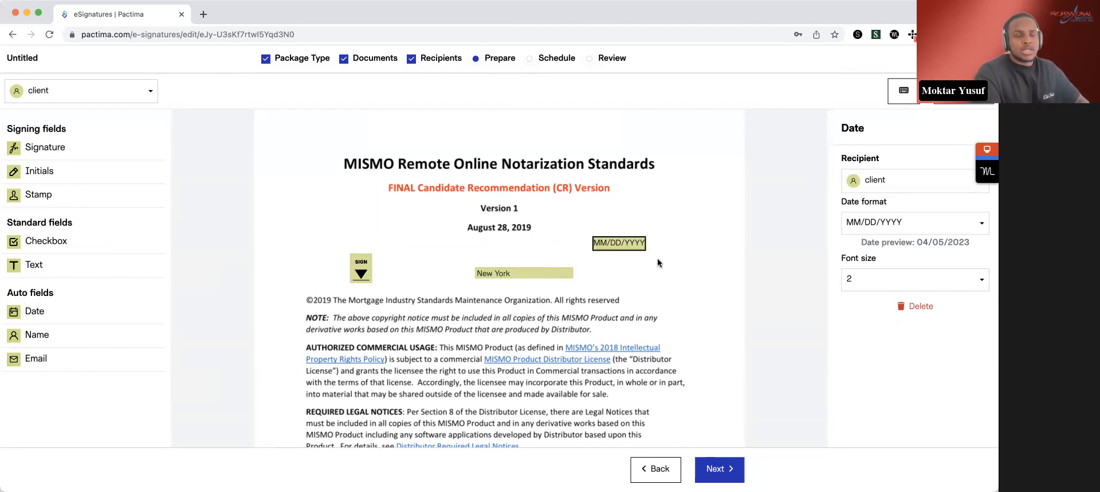
click(920, 225)
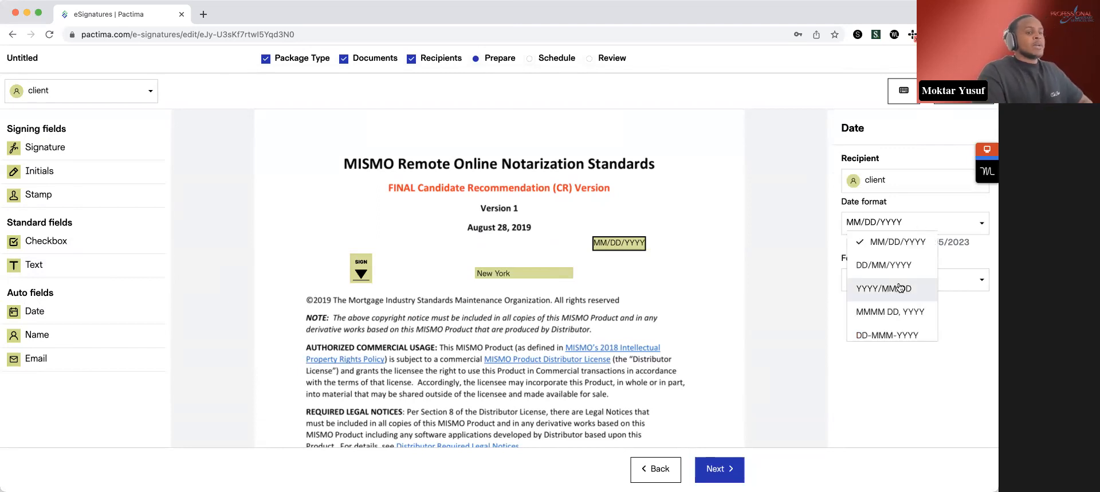
scroll(900, 286, down, 5)
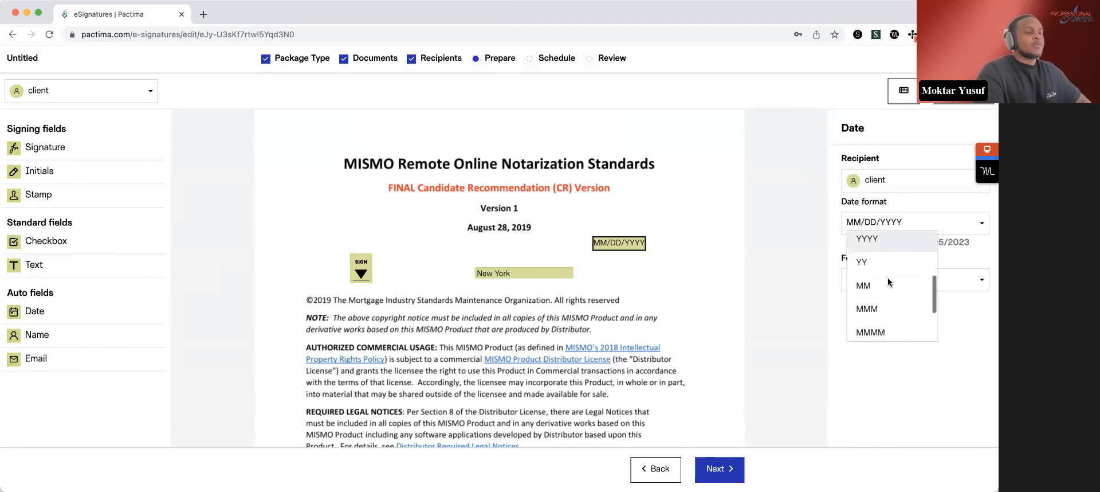
scroll(895, 298, up, 5)
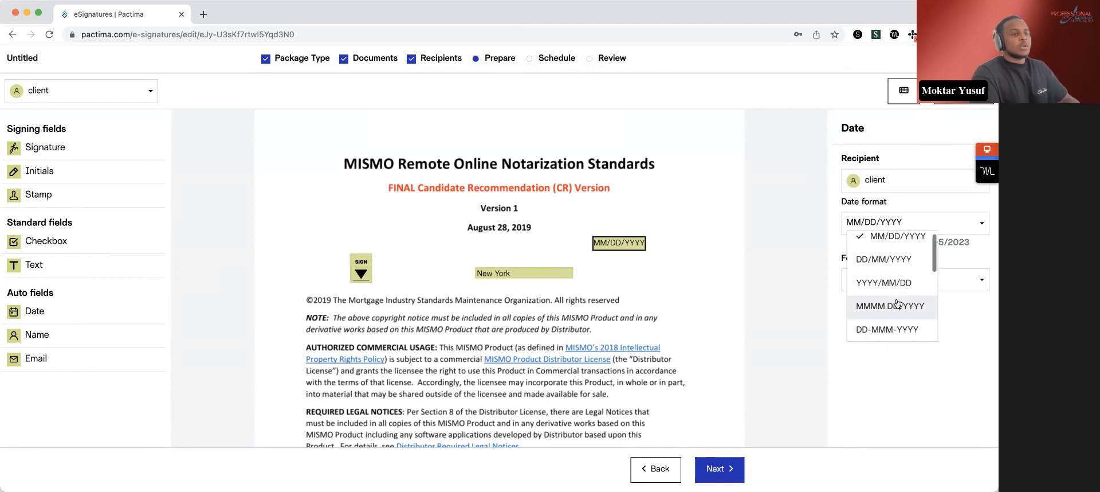
click(955, 231)
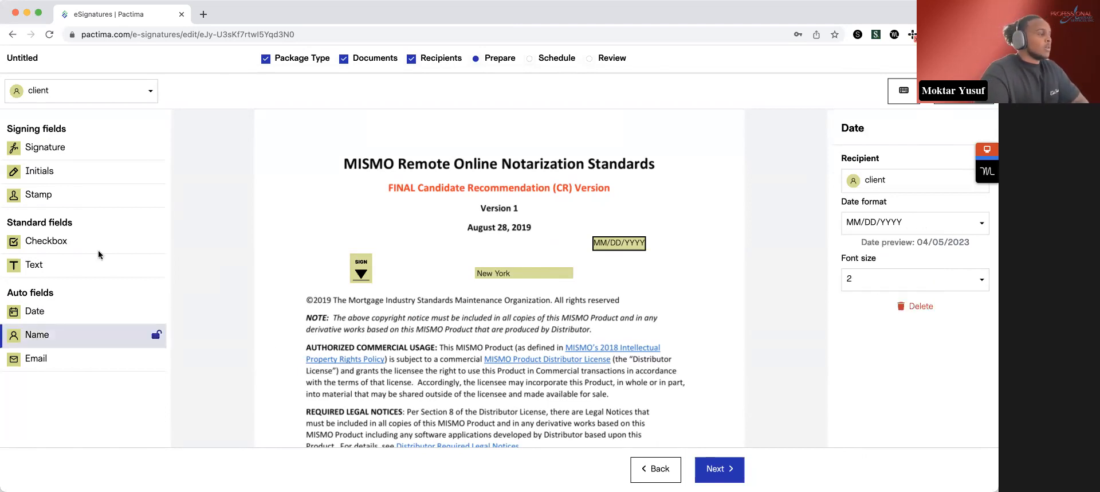
- Place a stamp field for the notary recipient near the end of the first page, over the right side of the Disclaimers paragraph
click(84, 89)
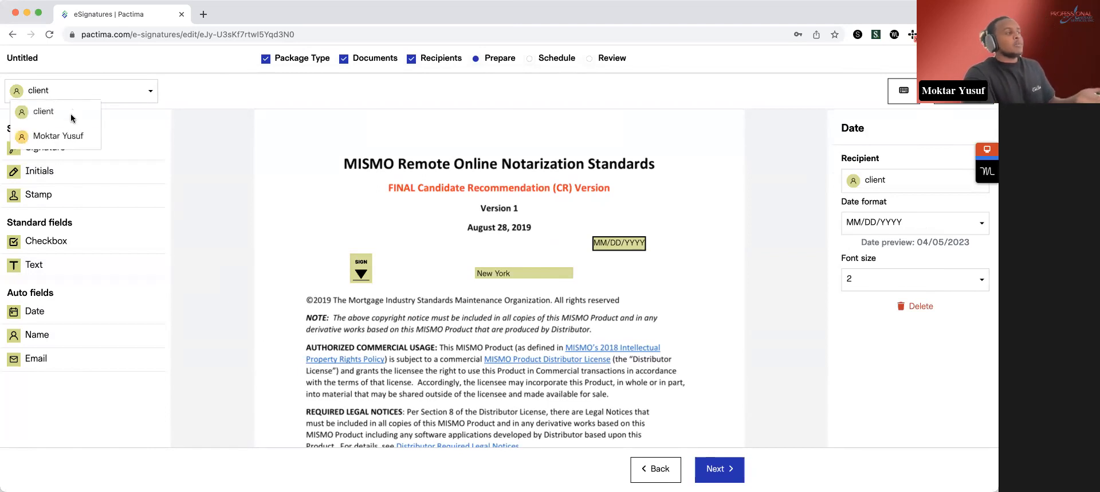
click(67, 137)
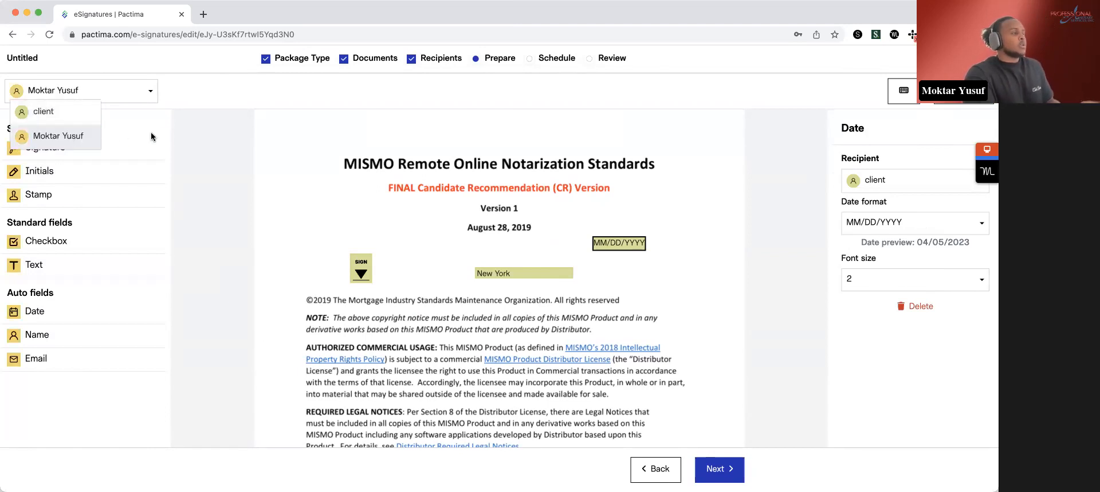
click(91, 197)
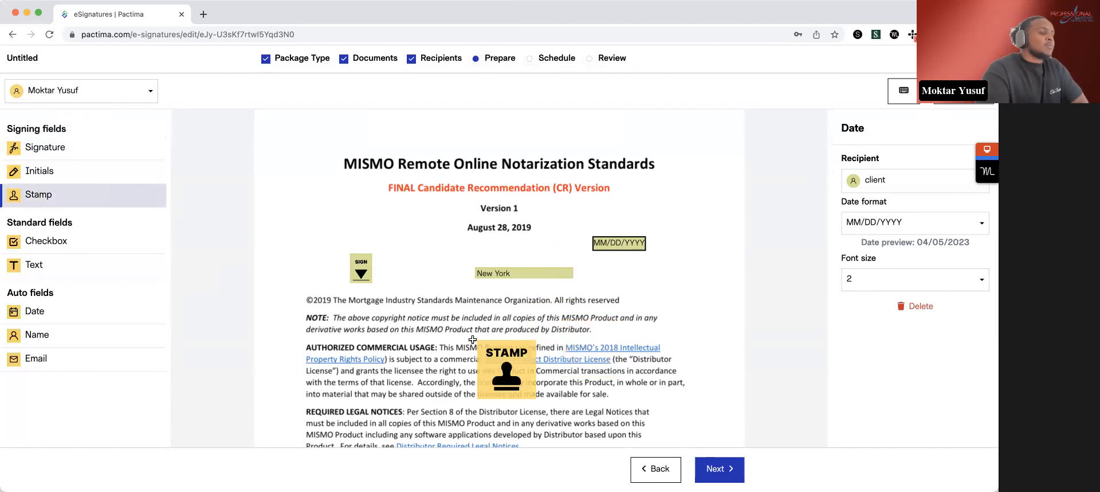
scroll(482, 337, down, 3)
scroll(482, 337, down, 5)
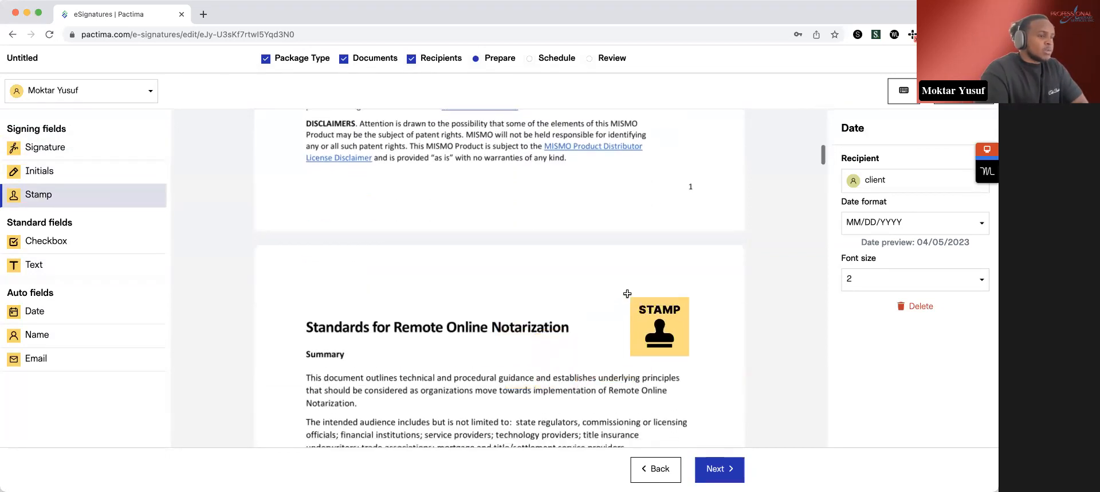
scroll(587, 352, down, 10)
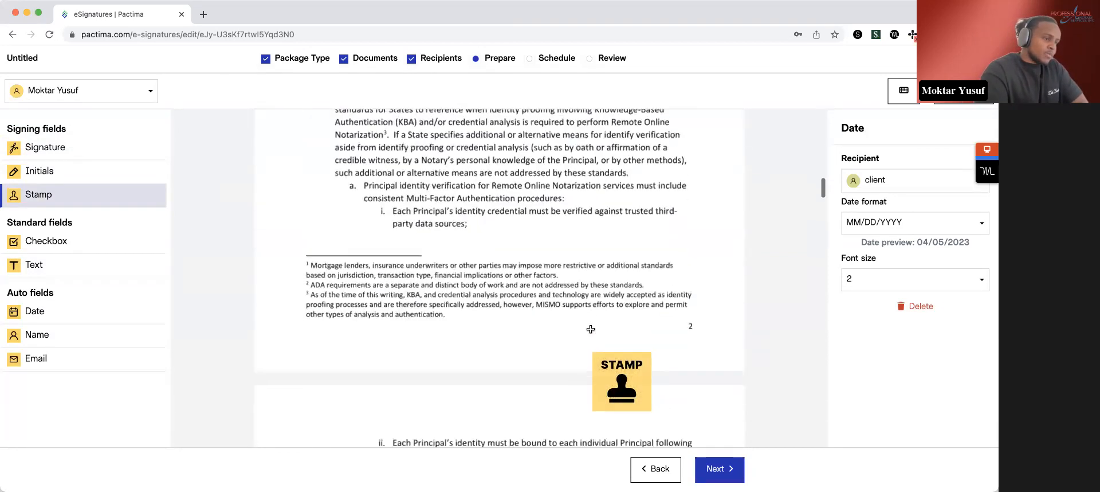
scroll(588, 330, down, 2)
scroll(594, 349, up, 15)
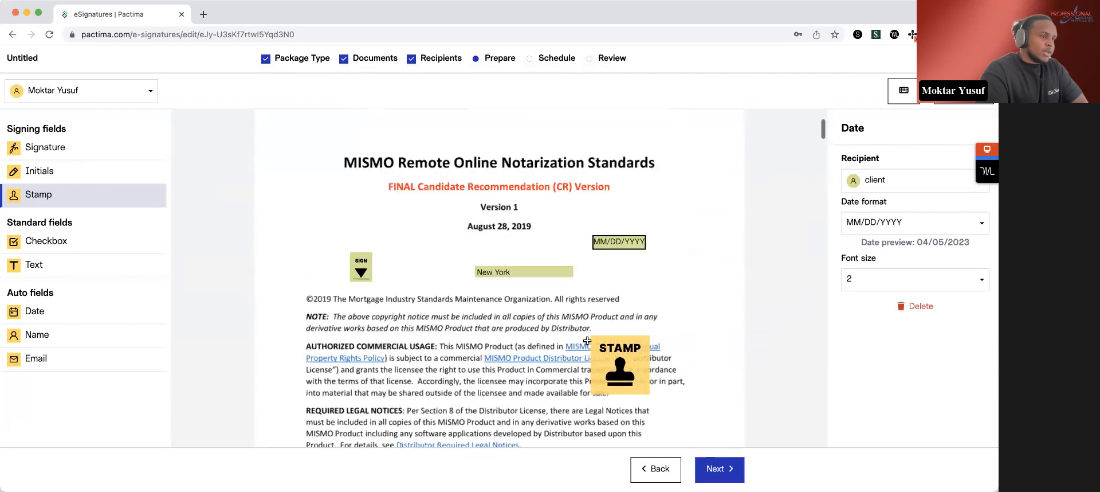
scroll(595, 366, down, 3)
click(587, 318)
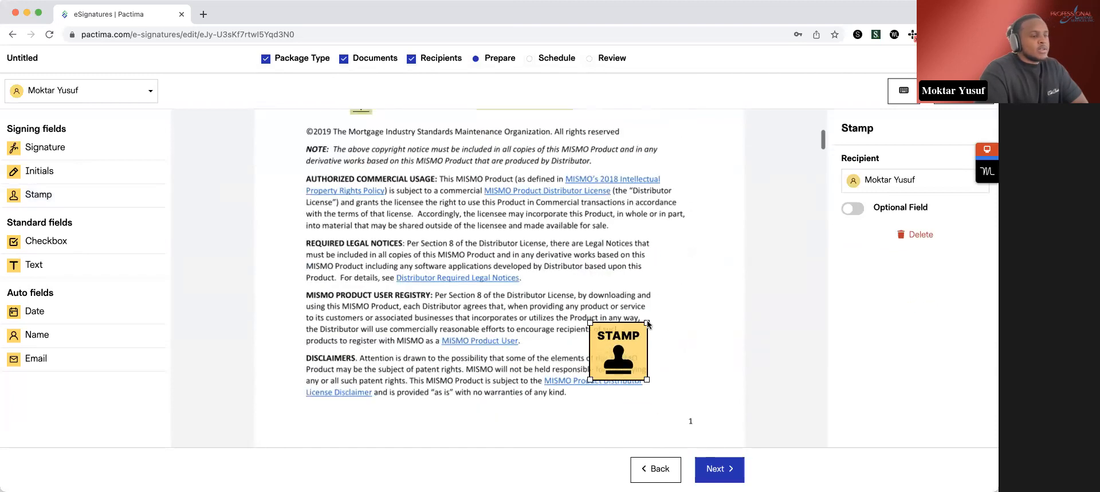
click(693, 344)
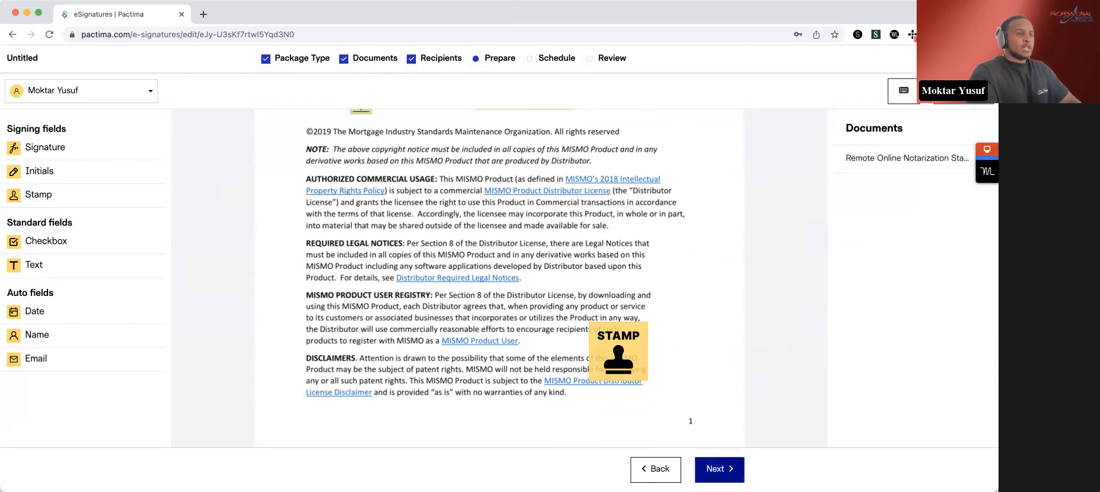
- Schedule the session for Thursday, April 6, 2023 at 12:00 PM using the calendar and continue to the review
click(739, 469)
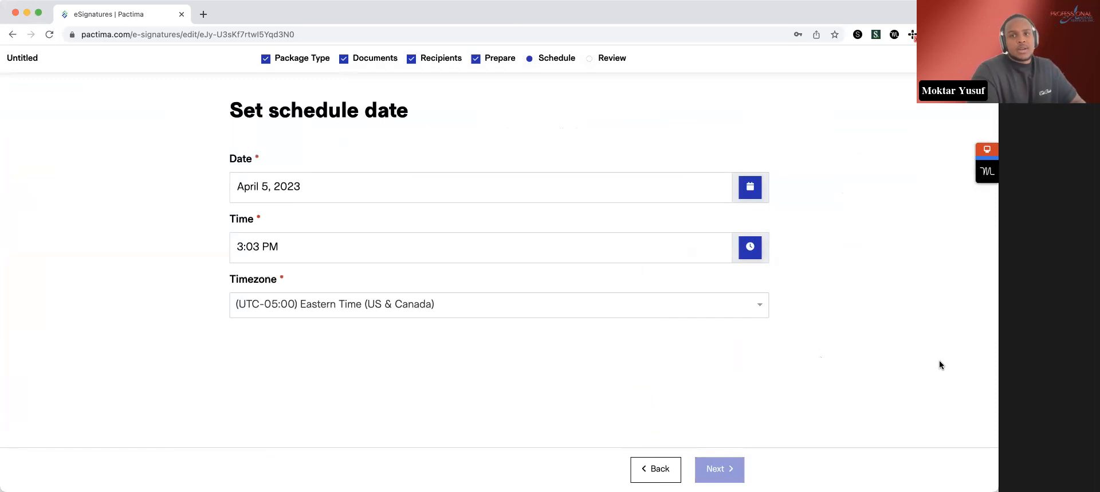
click(752, 190)
scroll(578, 342, down, 2)
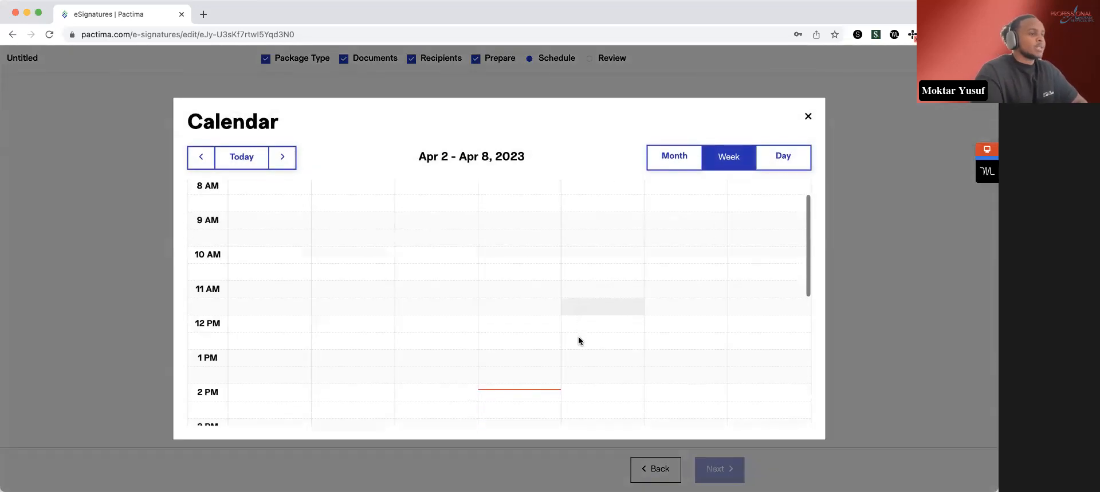
scroll(605, 358, up, 2)
click(605, 353)
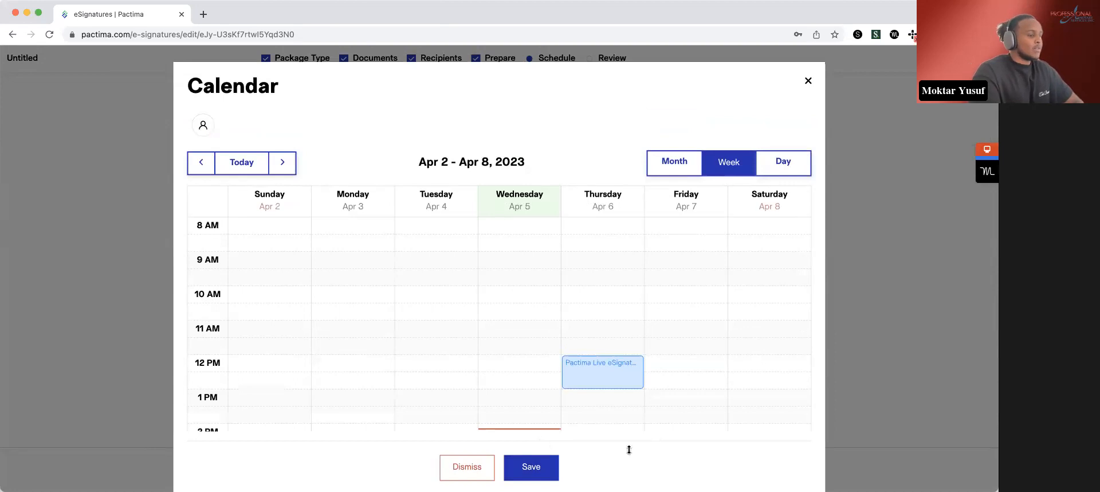
click(537, 473)
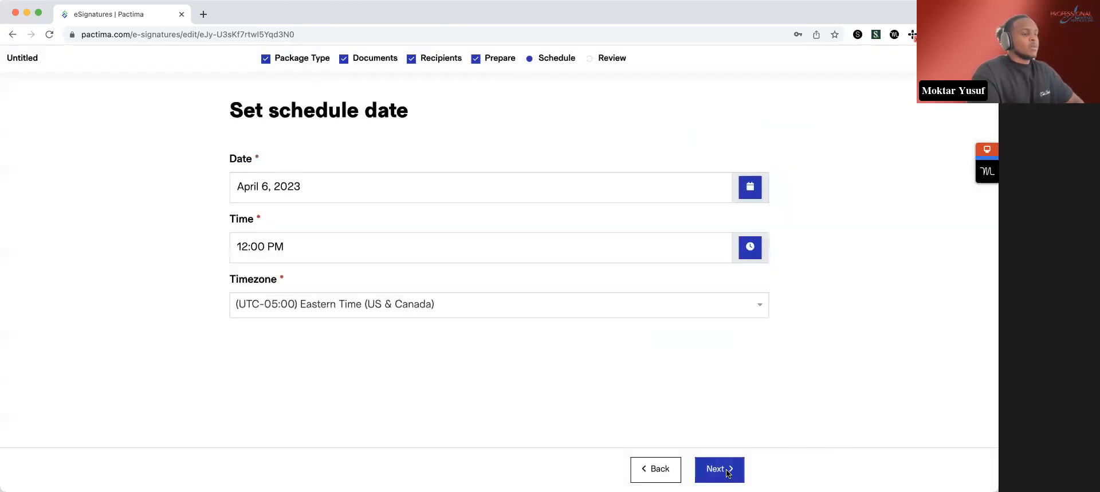
click(728, 473)
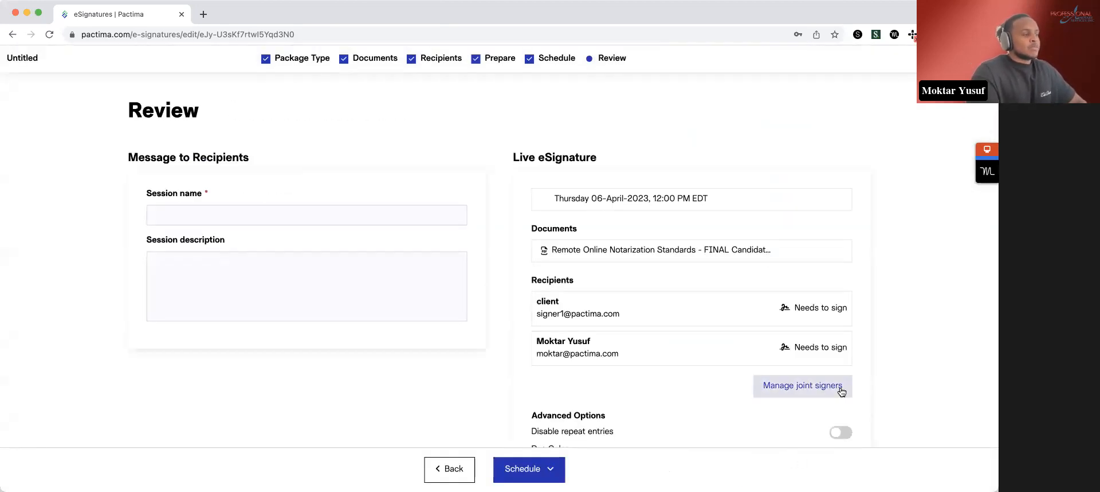
- Name the session "Demo New York"
click(296, 214)
text(Dmo)
key(BackSpace)
key(BackSpace)
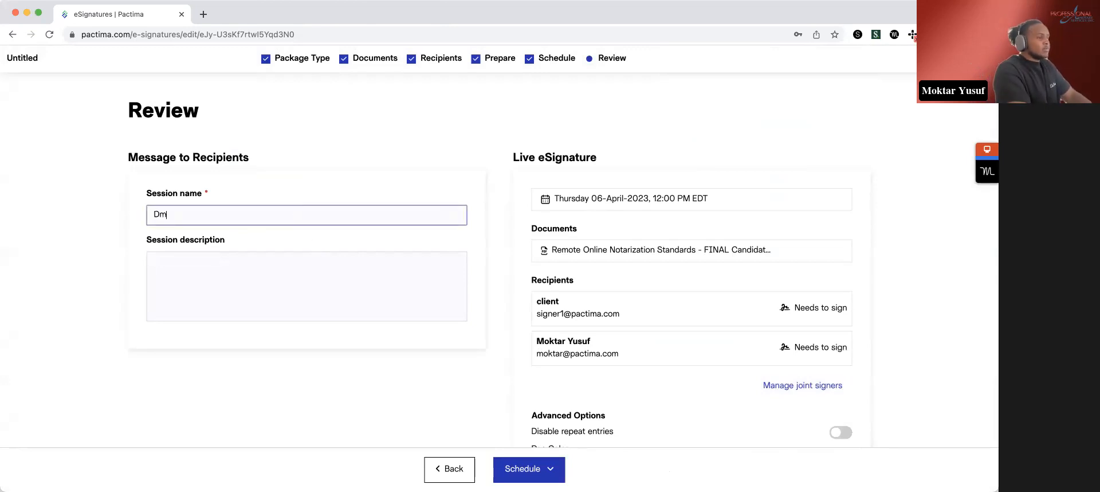
text(emo New York)
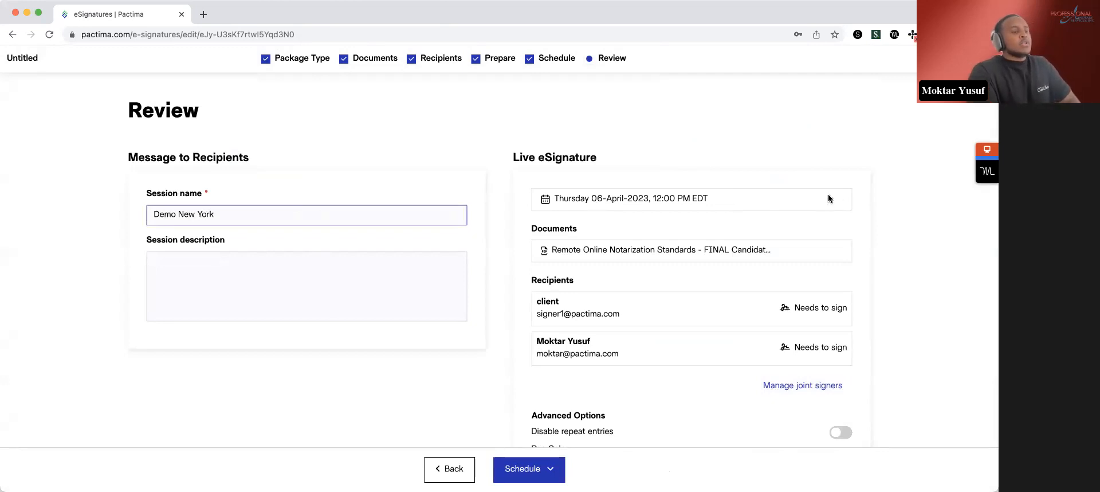
click(785, 262)
- Check the recipients available for a joint signers group and close the dialog without creating one
scroll(785, 263, down, 2)
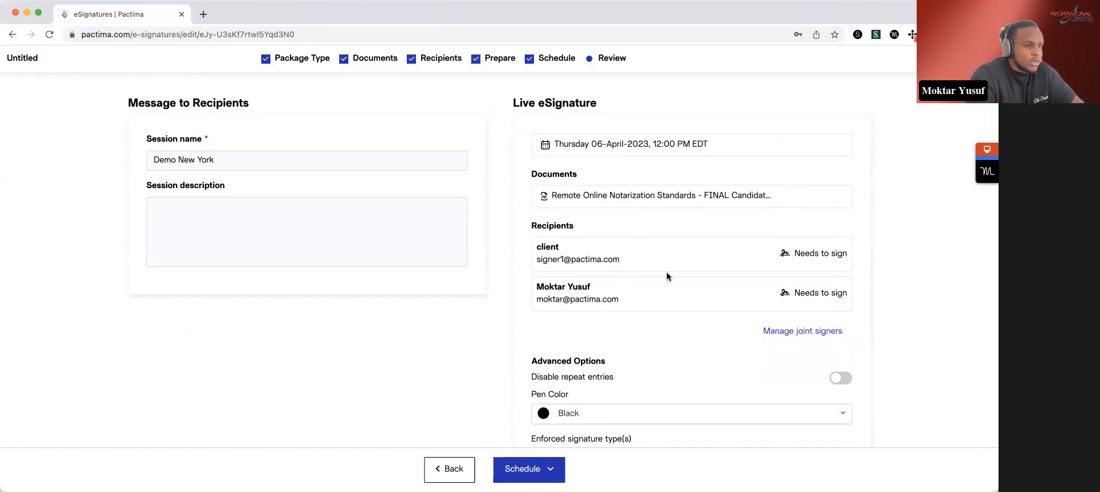
scroll(673, 284, down, 1)
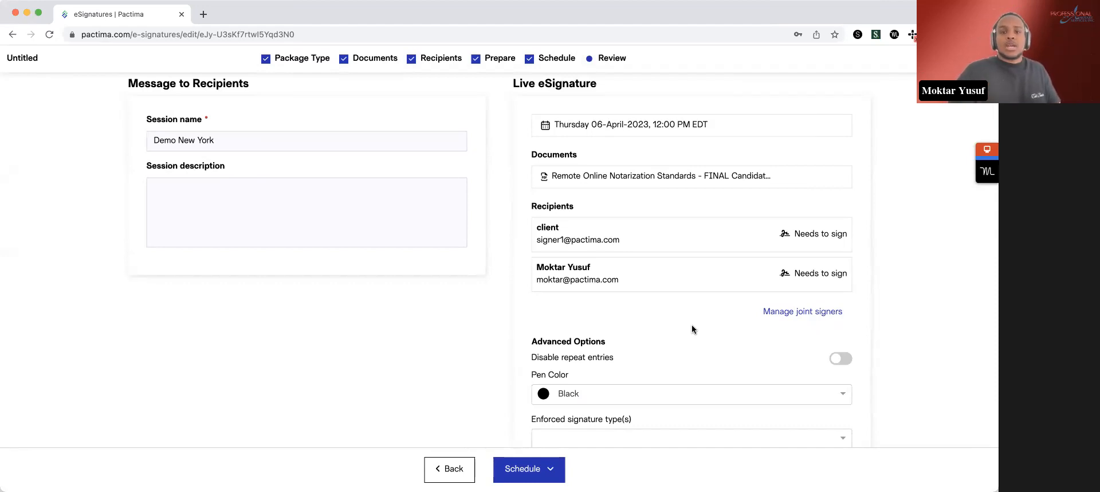
click(803, 312)
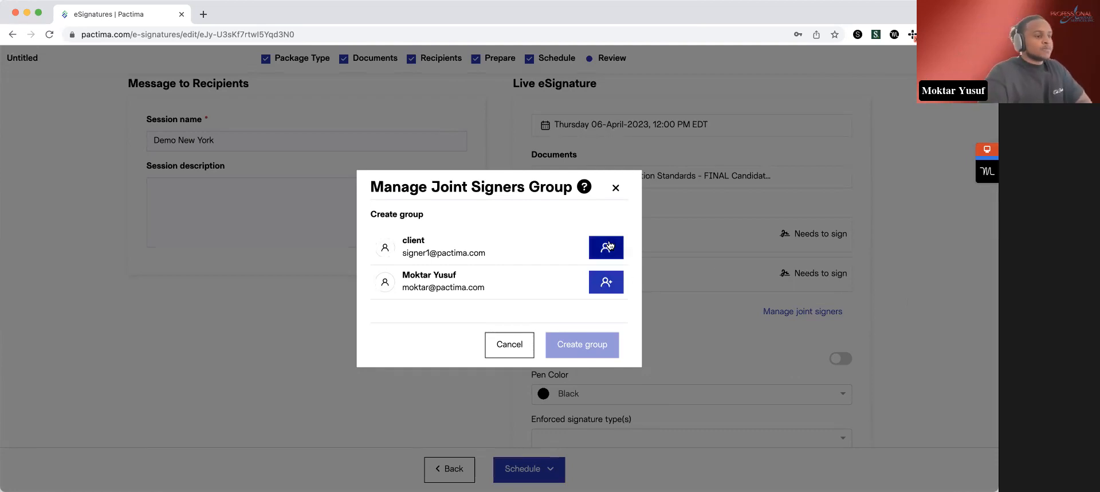
click(507, 344)
- Set the package's pen color to Blue in the advanced options
scroll(657, 356, down, 3)
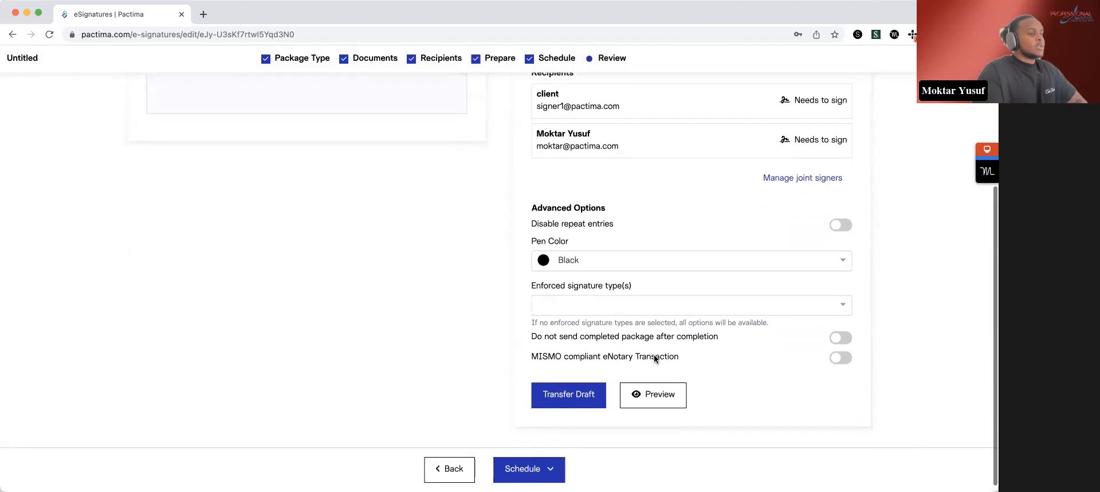
click(641, 263)
click(581, 340)
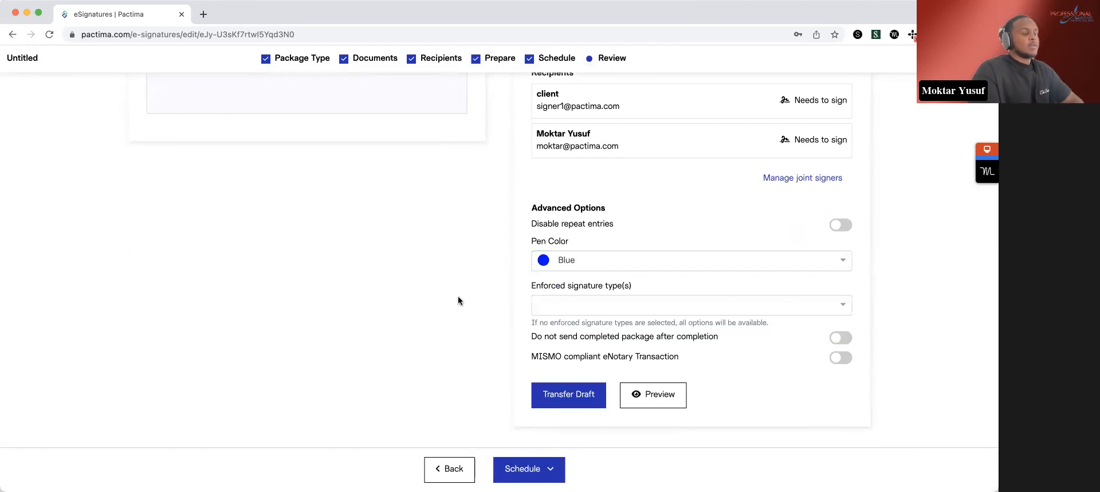
- Try Typed as the enforced signature type and clear that selection again
drag(598, 282, 511, 296)
click(503, 293)
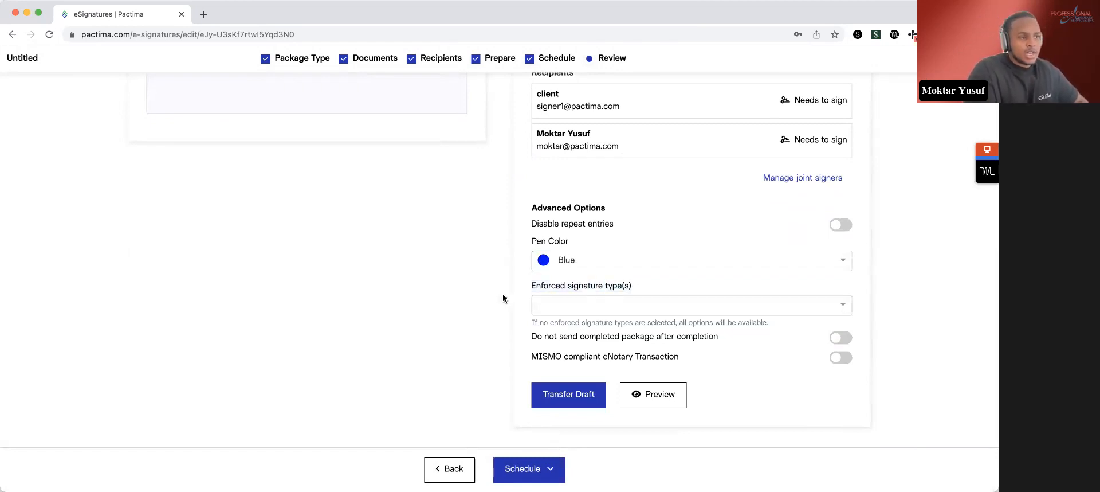
click(562, 304)
click(565, 347)
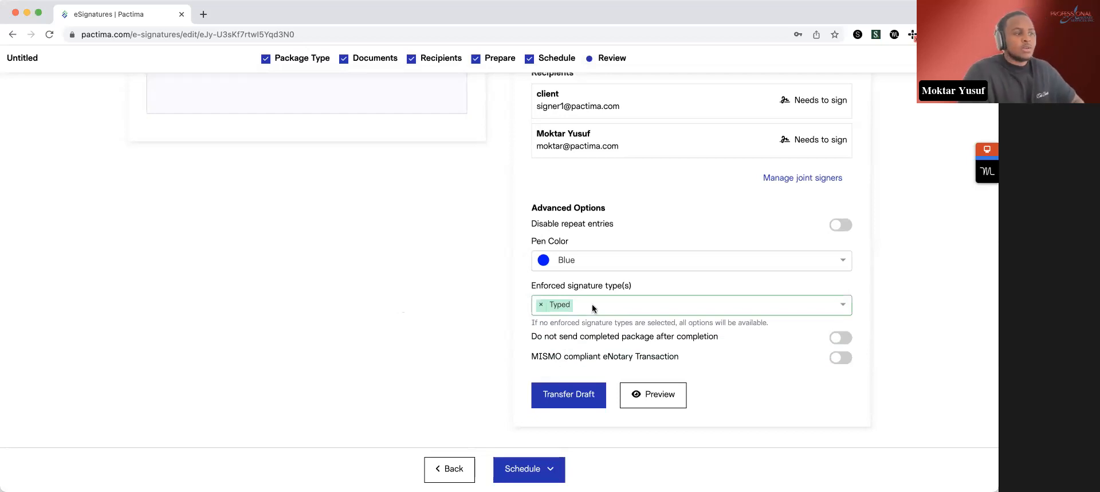
click(540, 305)
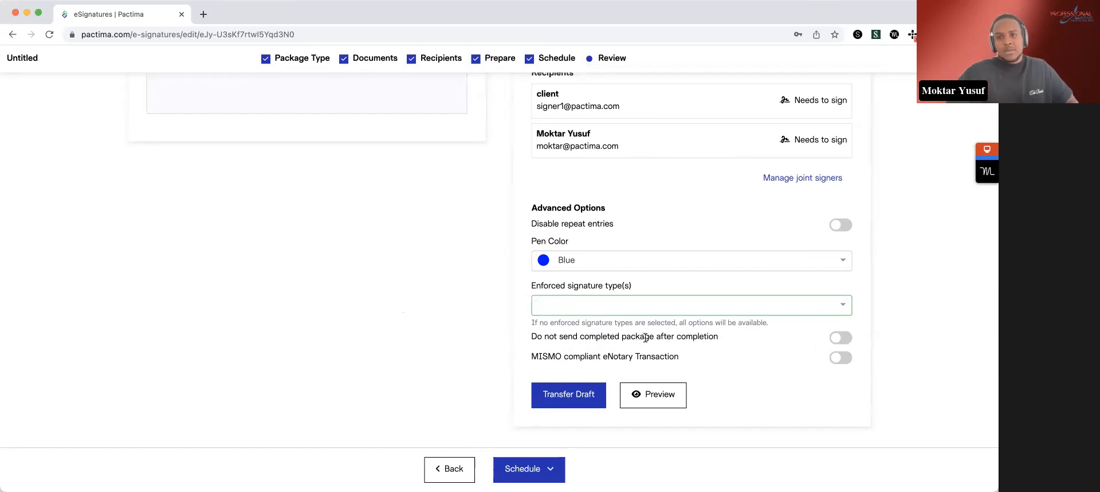
- Enable "Do not send completed package after completion" and schedule the package for yourself
click(841, 338)
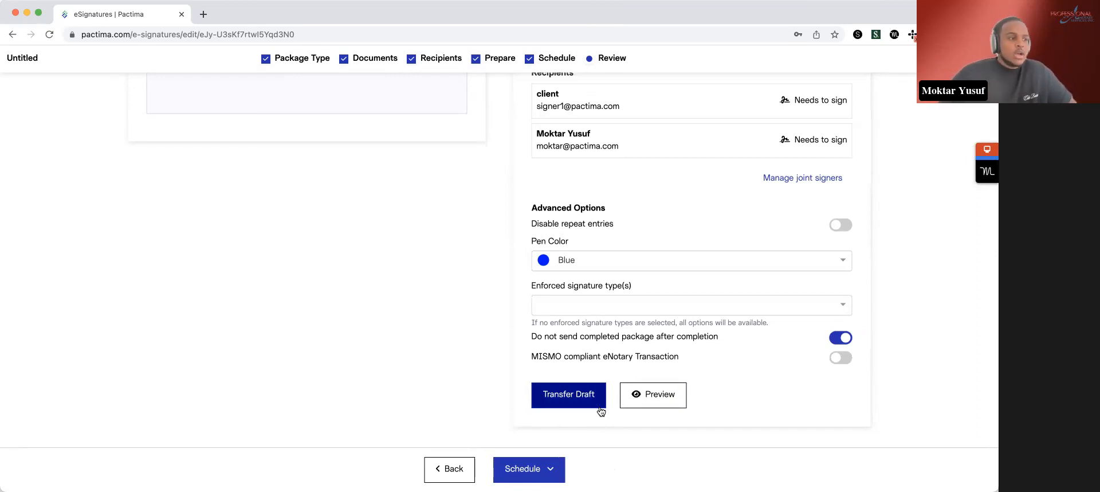
click(529, 469)
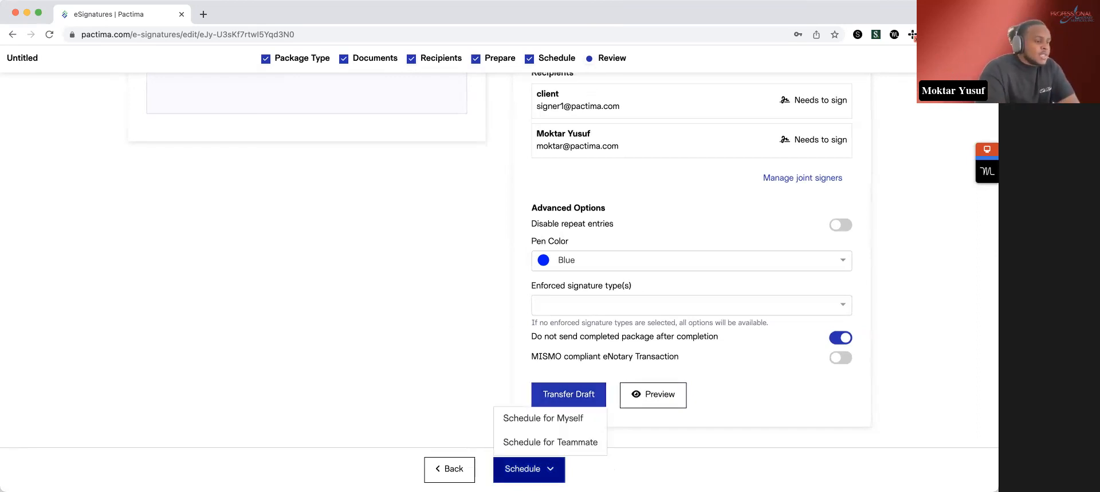
click(566, 420)
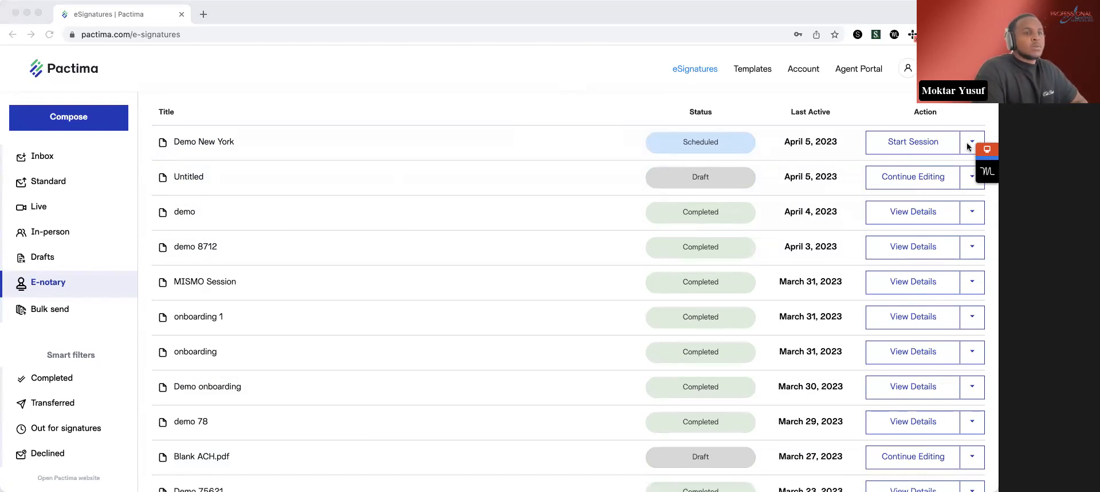
- Open the Demo New York package and replace the client signer's e-mail address in the signer info
click(277, 144)
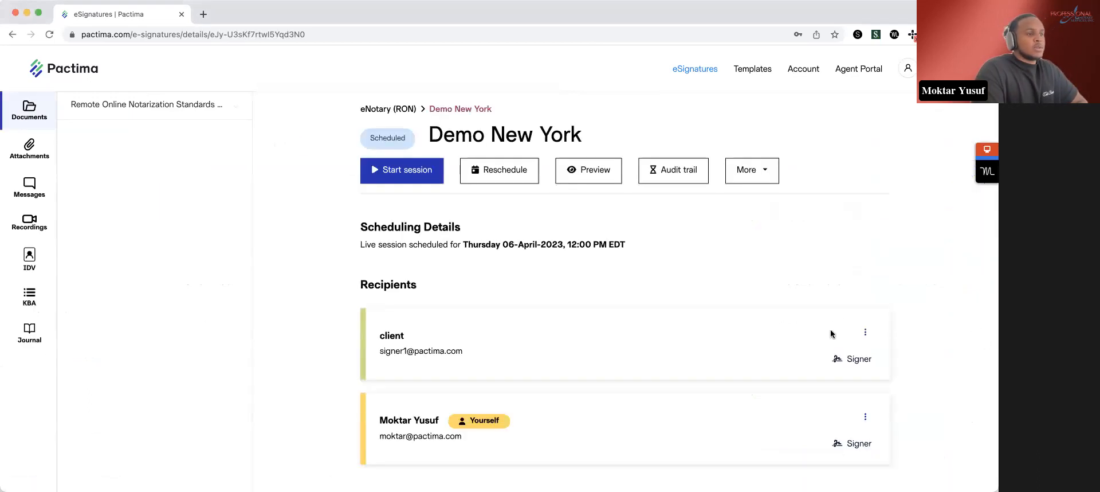
click(770, 177)
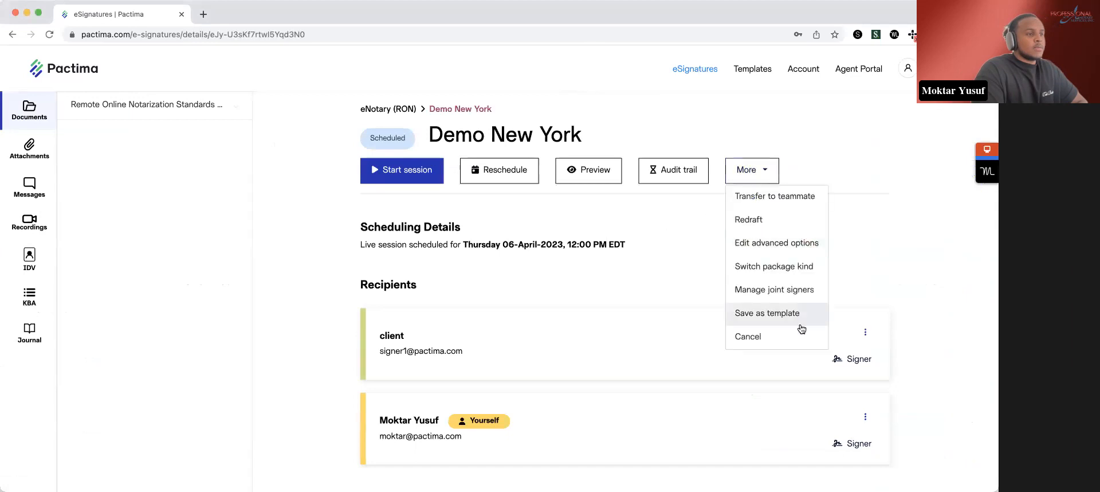
click(865, 332)
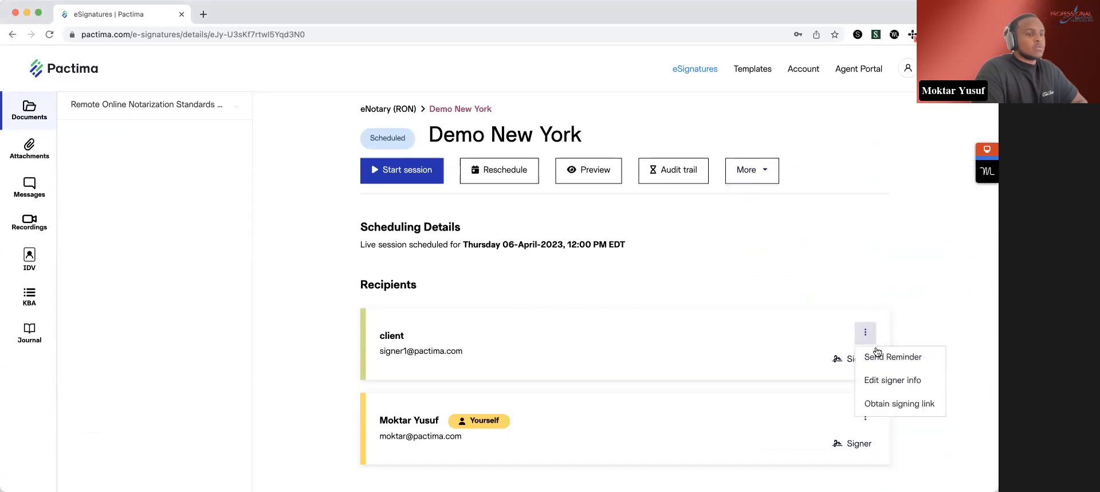
click(883, 379)
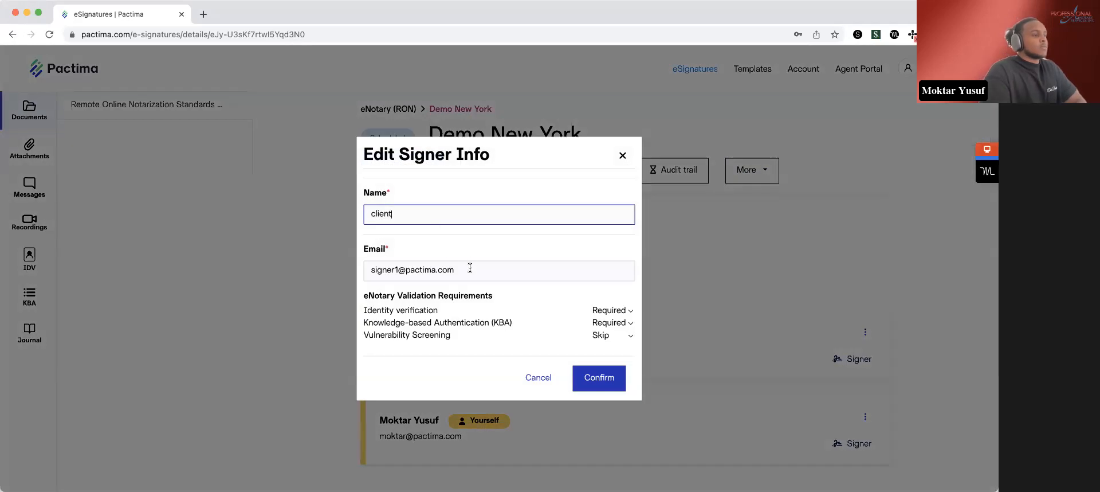
triple_click(470, 268)
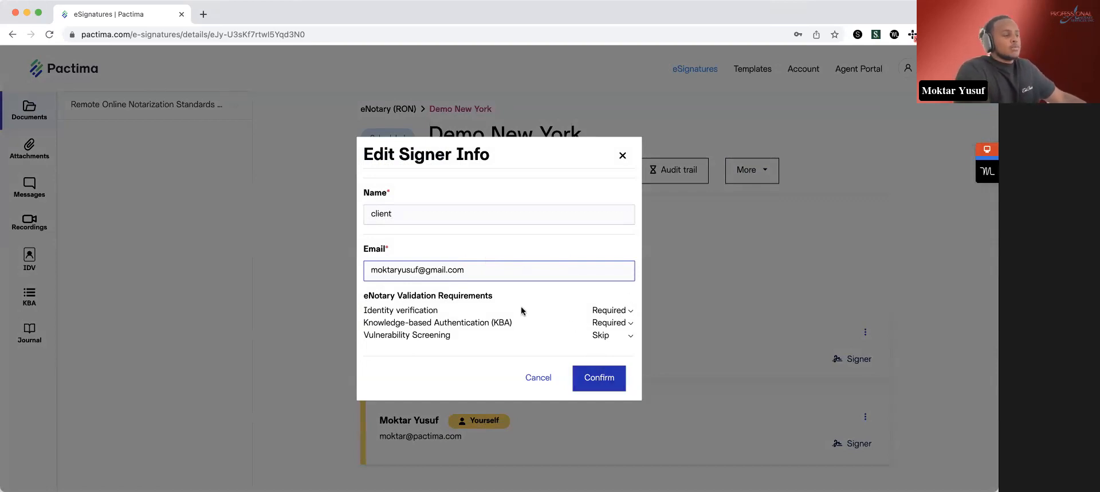
click(606, 383)
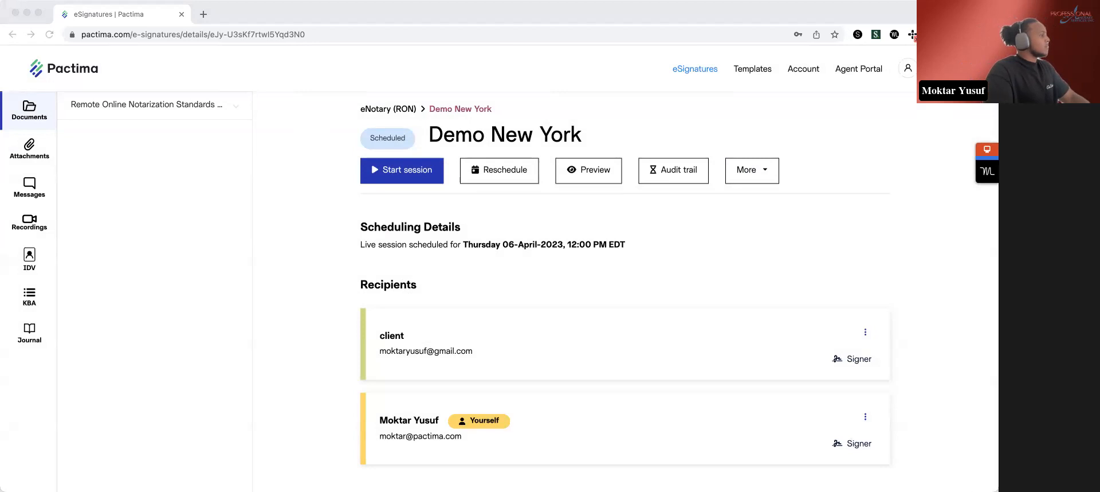
- Switch to Gmail and look over the Pactima invitation e-mail for the Demo New York session
drag(156, 29, 157, 25)
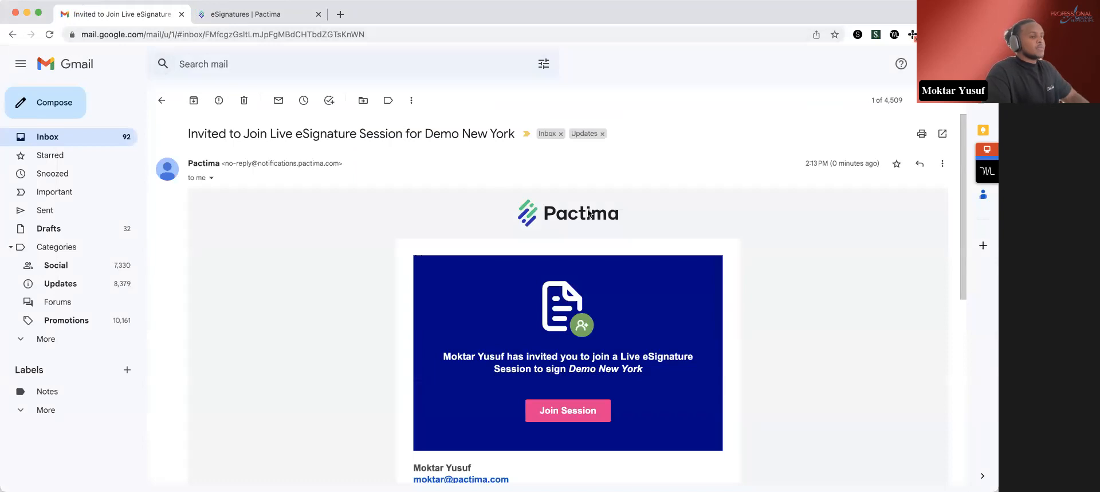
scroll(646, 280, down, 2)
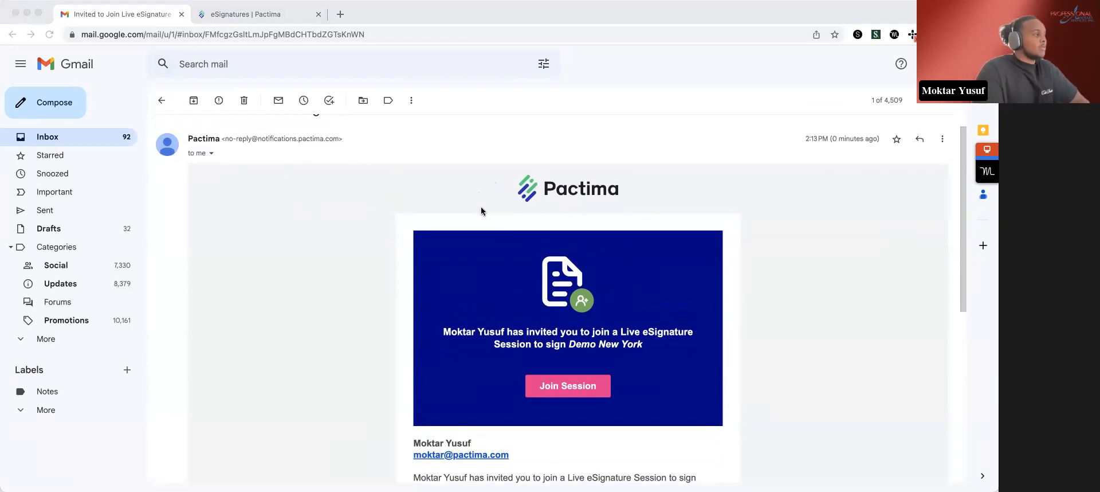
- Switch back to Pactima, obtain the client's signing link and open it in a new browser tab
click(271, 18)
click(865, 331)
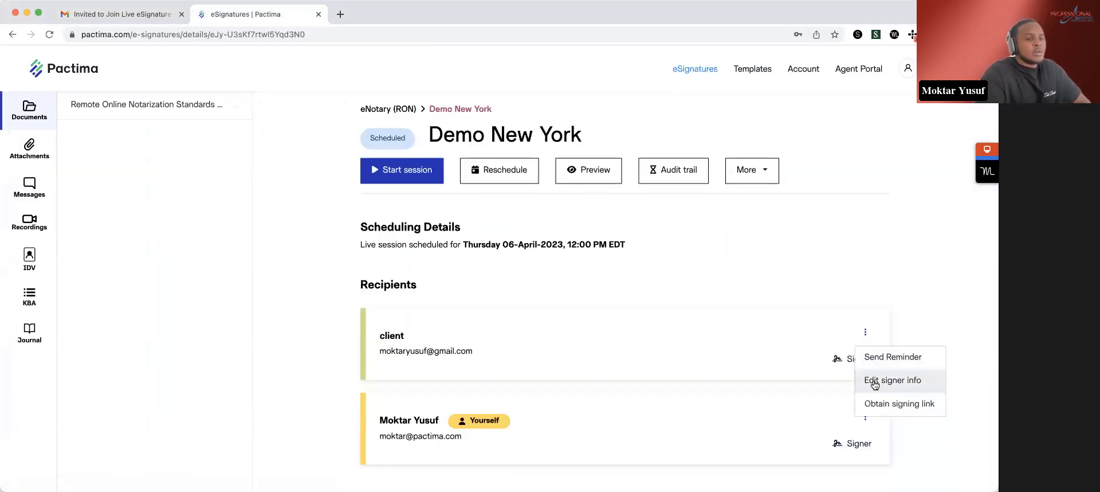
click(882, 405)
click(589, 341)
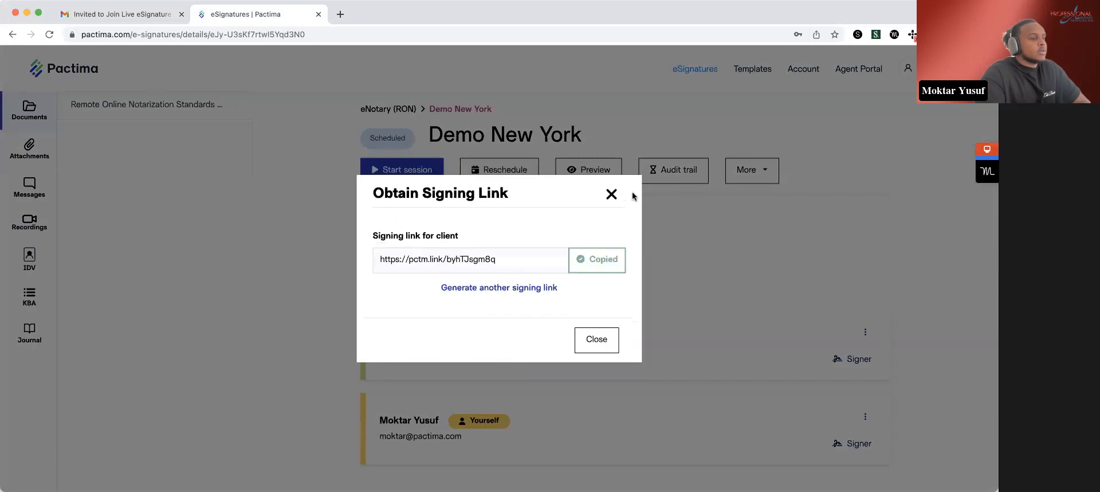
click(612, 194)
click(340, 14)
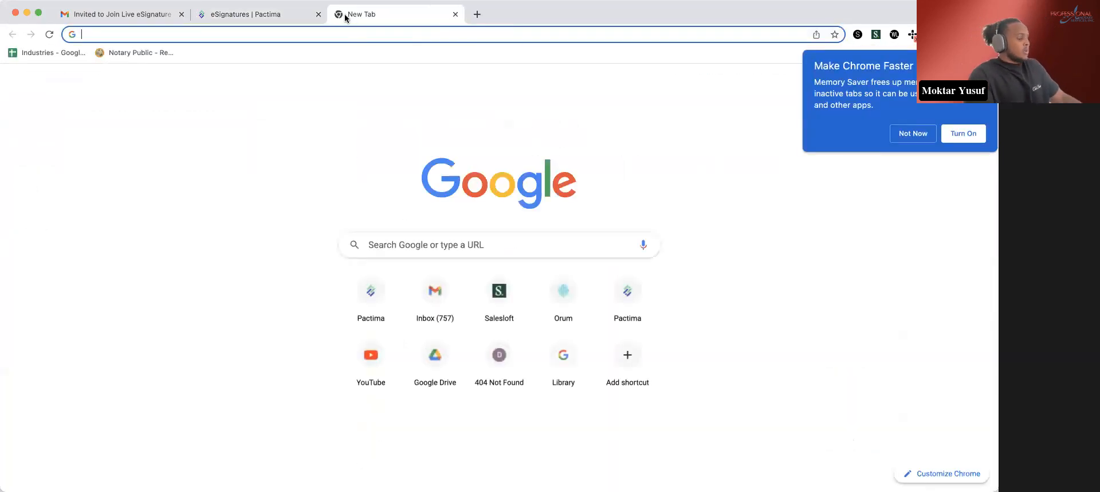
key(Return)
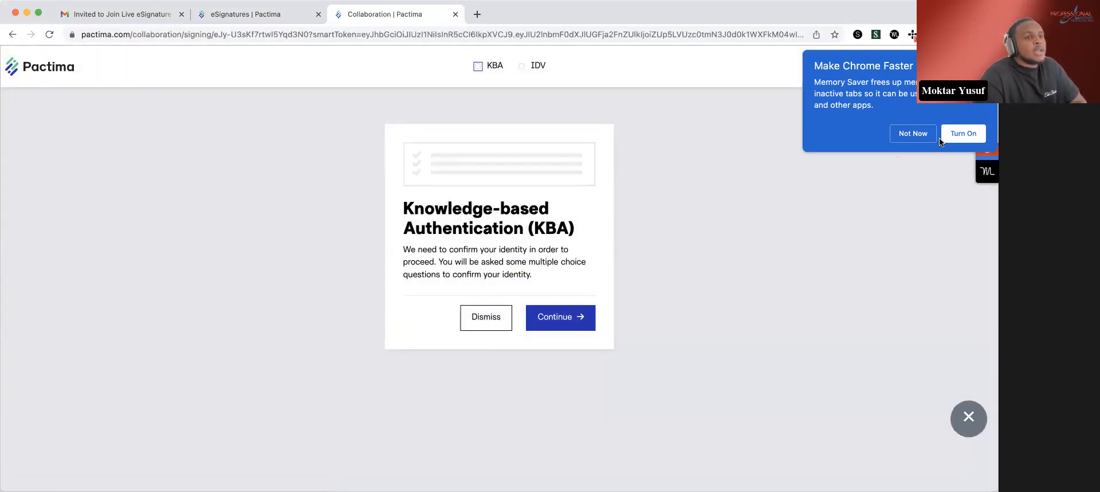
click(913, 132)
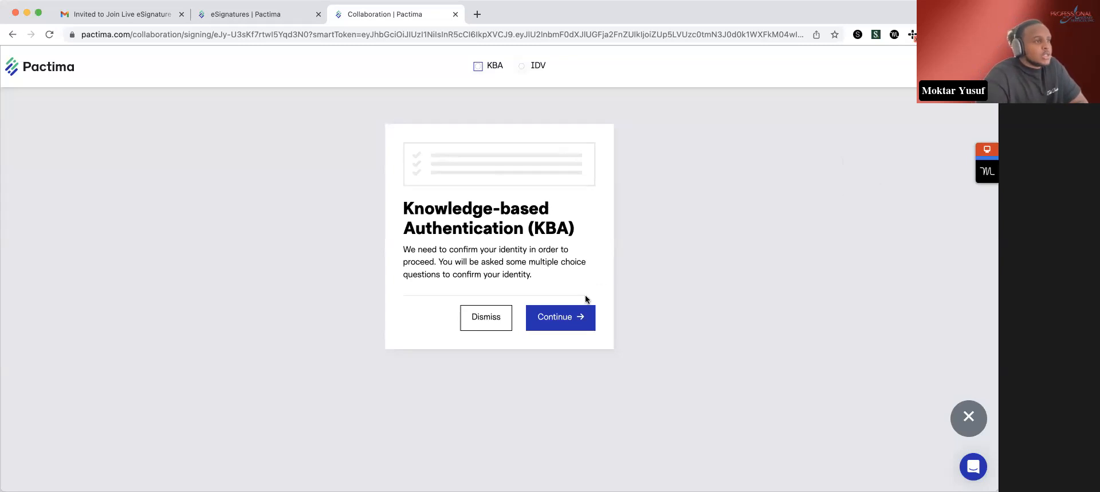
- Begin the client's knowledge-based authentication and submit the signer's first name, last name, street address and zip code
click(567, 320)
click(495, 250)
click(695, 224)
click(460, 250)
text(John)
key(Tab)
text(Smith)
key(Tab)
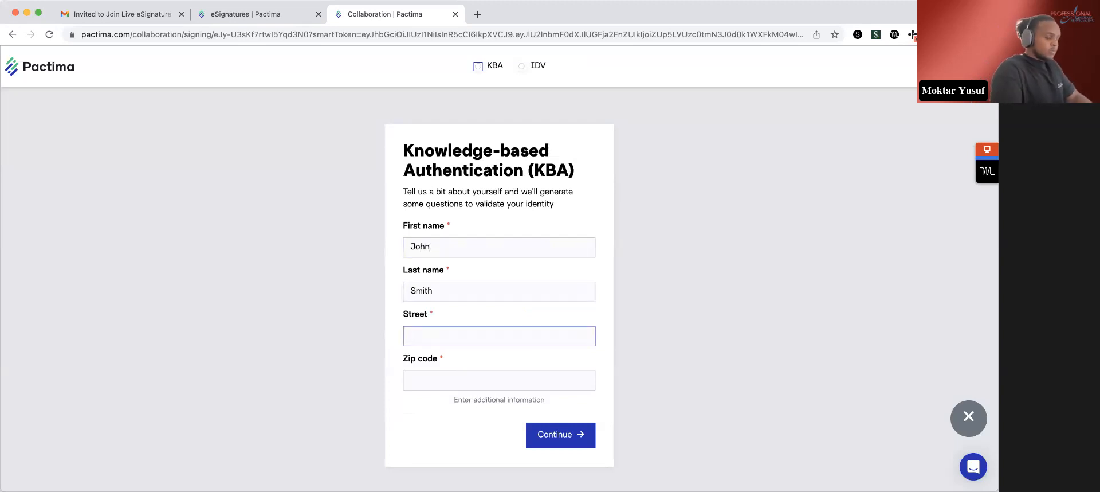
text(123 )
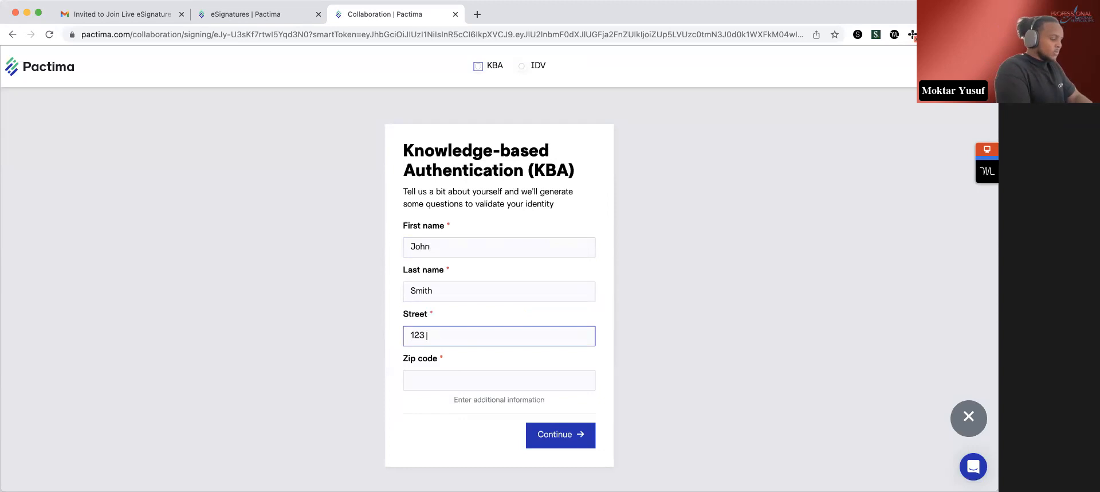
text(main street)
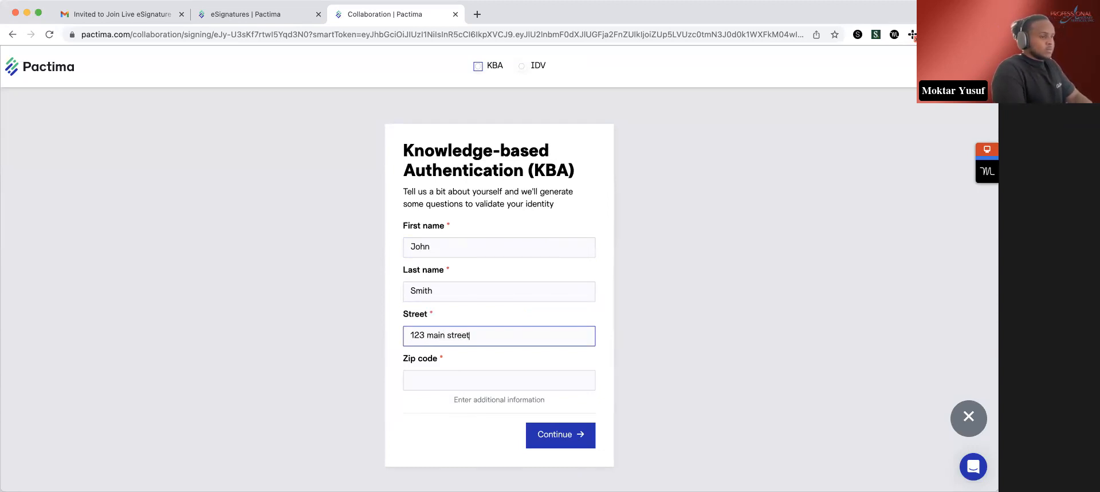
key(Tab)
text(40299)
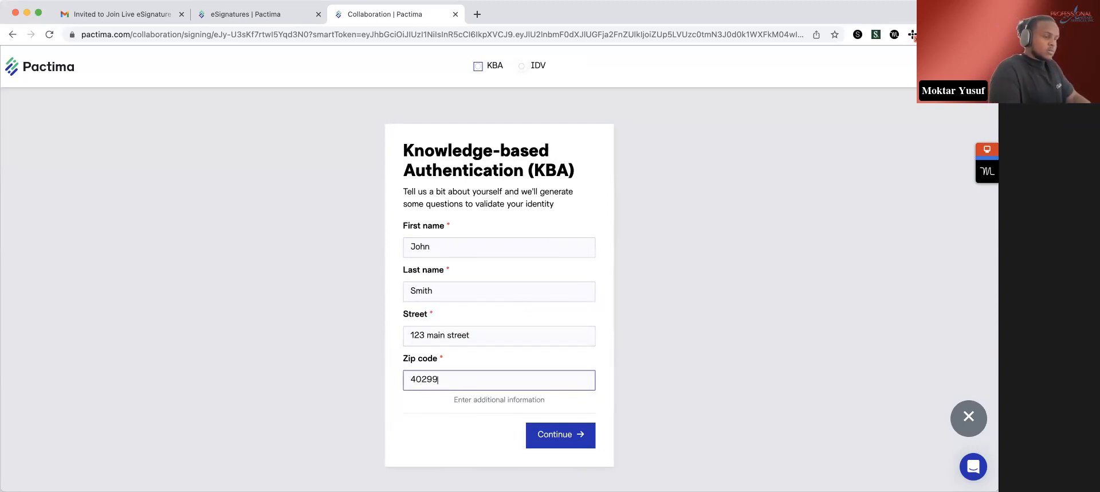
key(Return)
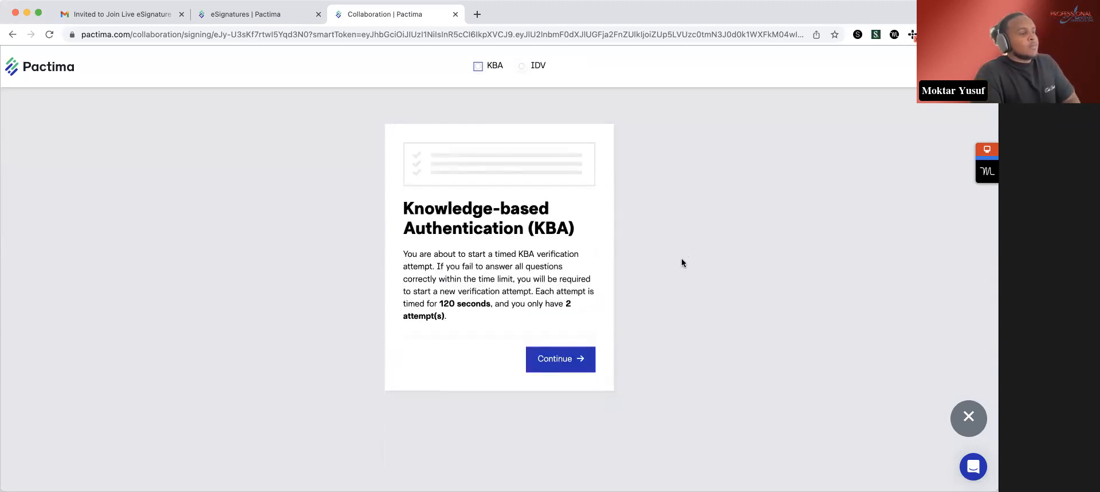
- Review the KBA time limit and allowed attempts, and start the timed verification questions
drag(441, 303, 498, 305)
click(518, 325)
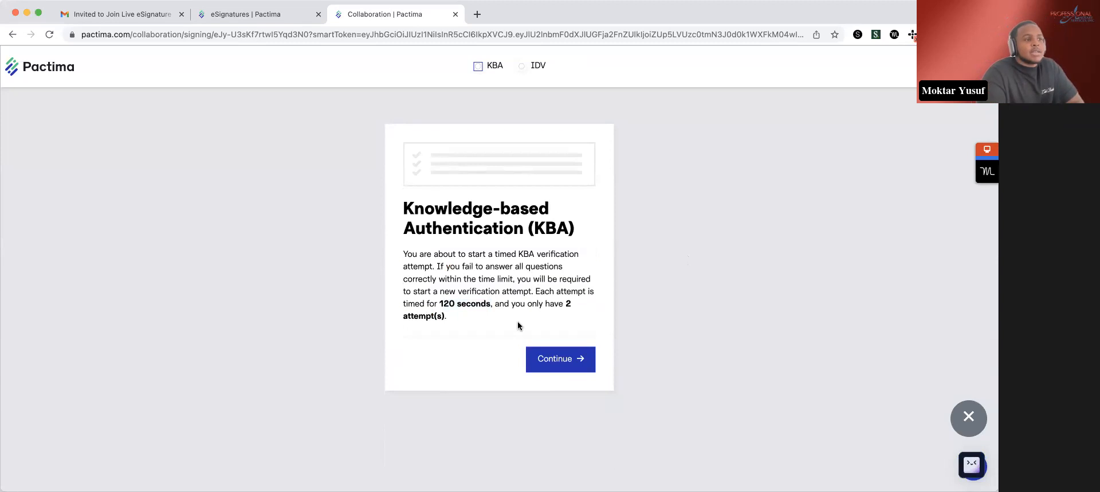
click(569, 358)
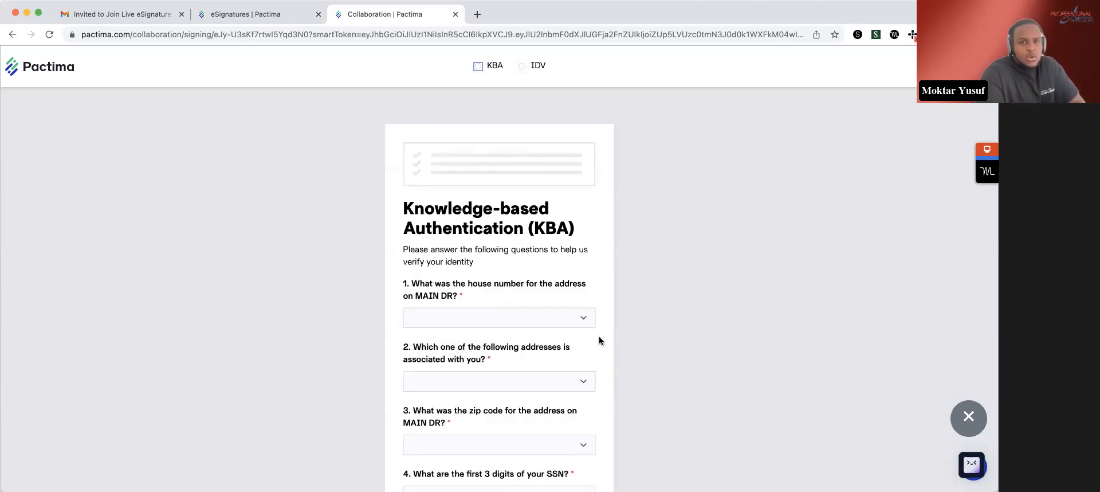
- In the package's recipient list, set the client signer's Knowledge-based Authentication (KBA) requirement to Skip
click(279, 19)
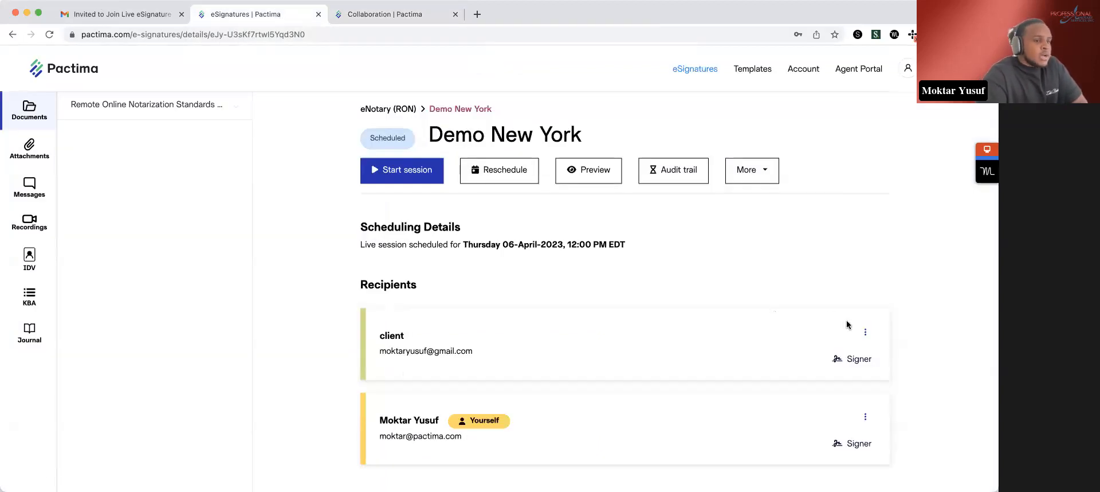
click(865, 332)
click(871, 380)
click(618, 325)
click(614, 337)
click(604, 381)
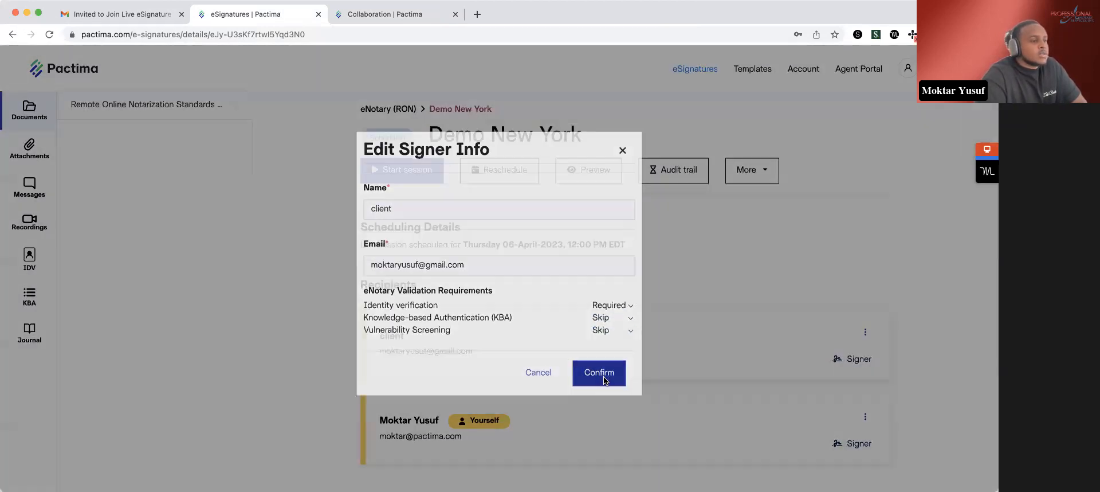
- Reload the client's signing page and choose to continue the identity verification on this device instead of a phone
click(379, 15)
click(49, 34)
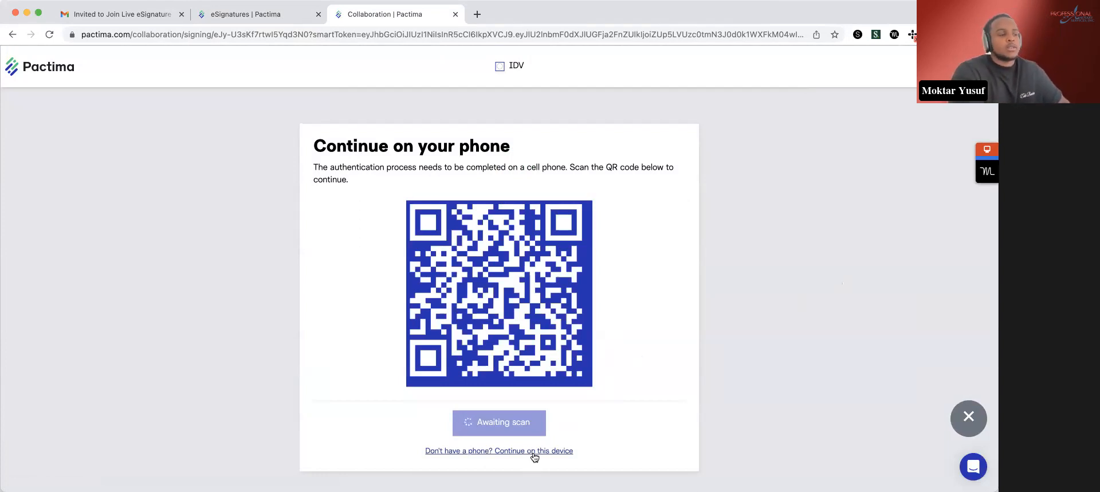
click(533, 452)
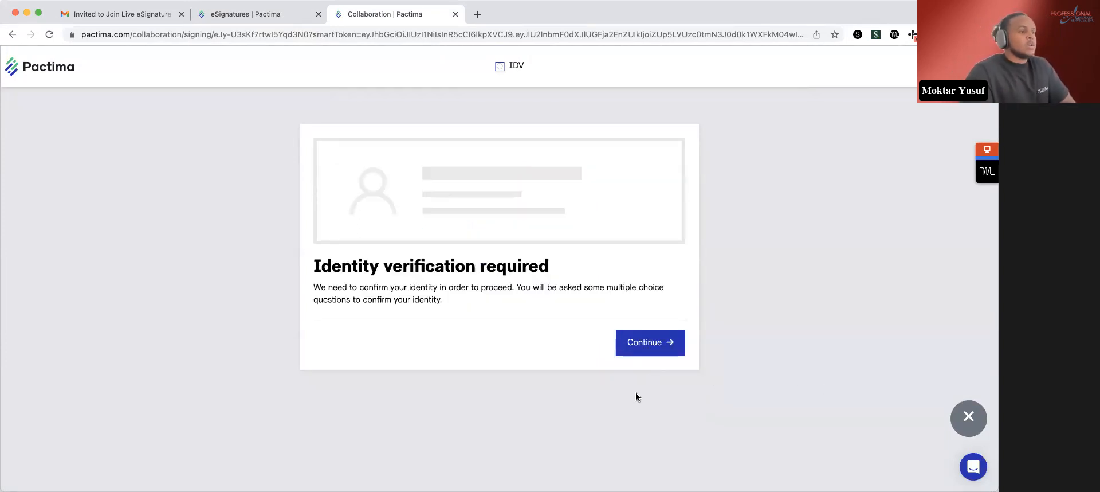
- Start the required identity verification and capture the signer's selfie with the camera
click(664, 348)
scroll(811, 312, down, 3)
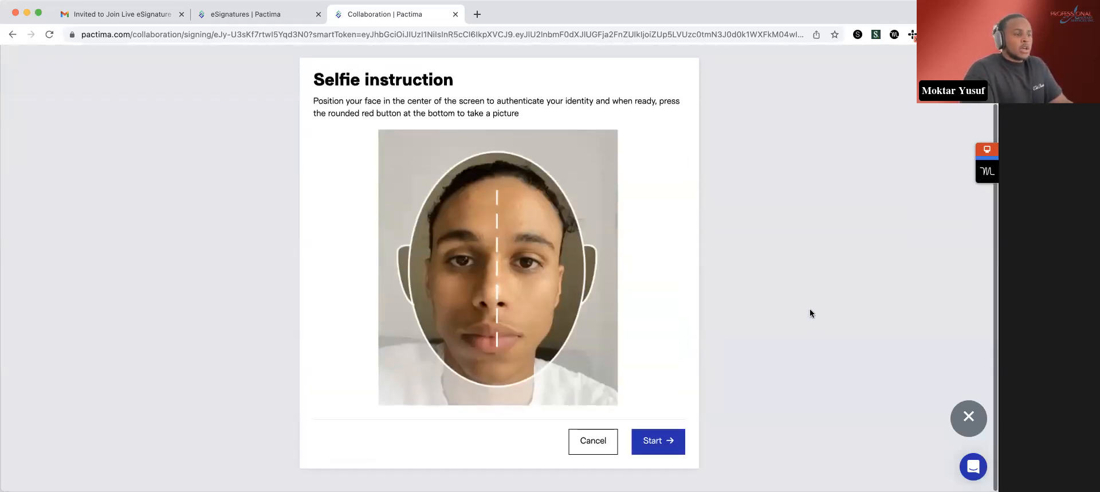
click(655, 445)
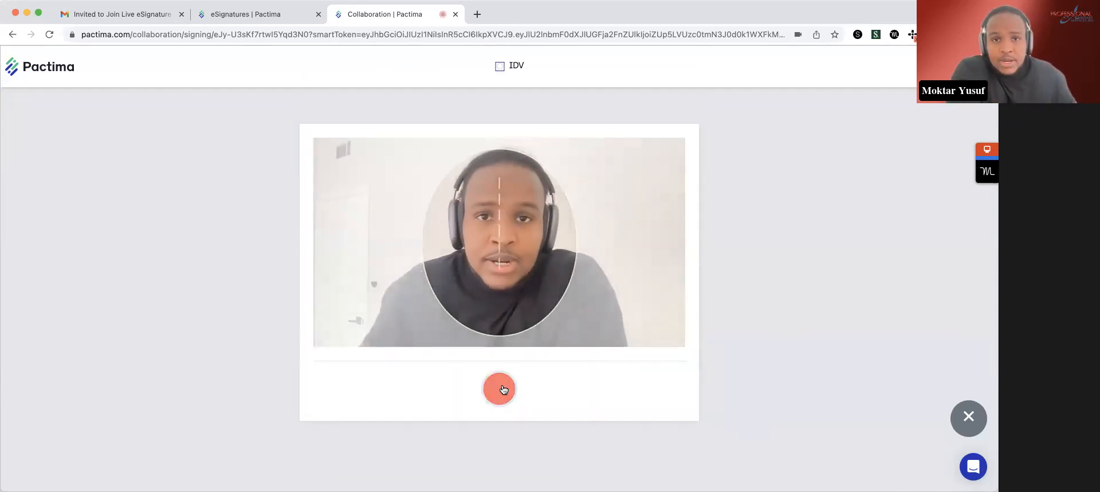
click(499, 388)
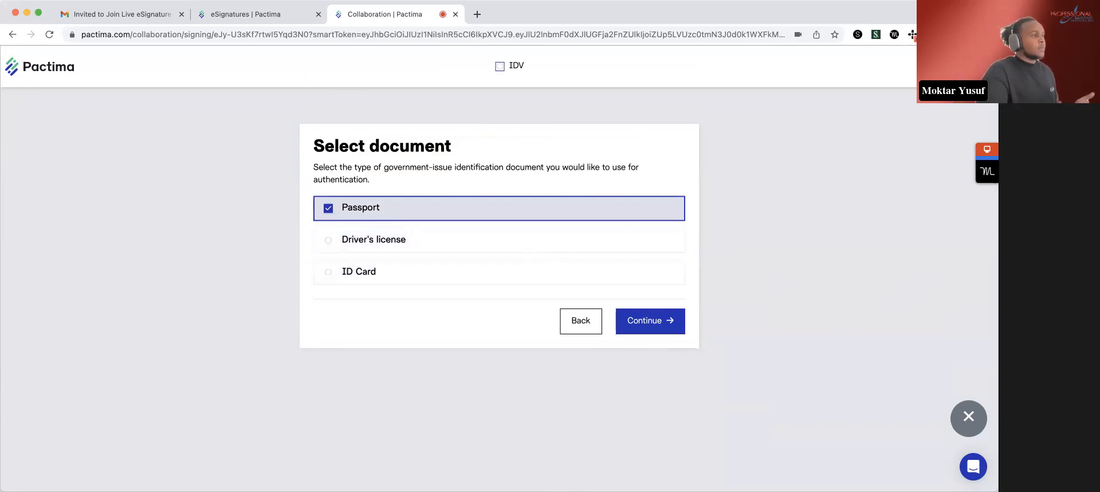
- Return to the package and check the client's identity verification status, its submission section and the KBA records
click(246, 14)
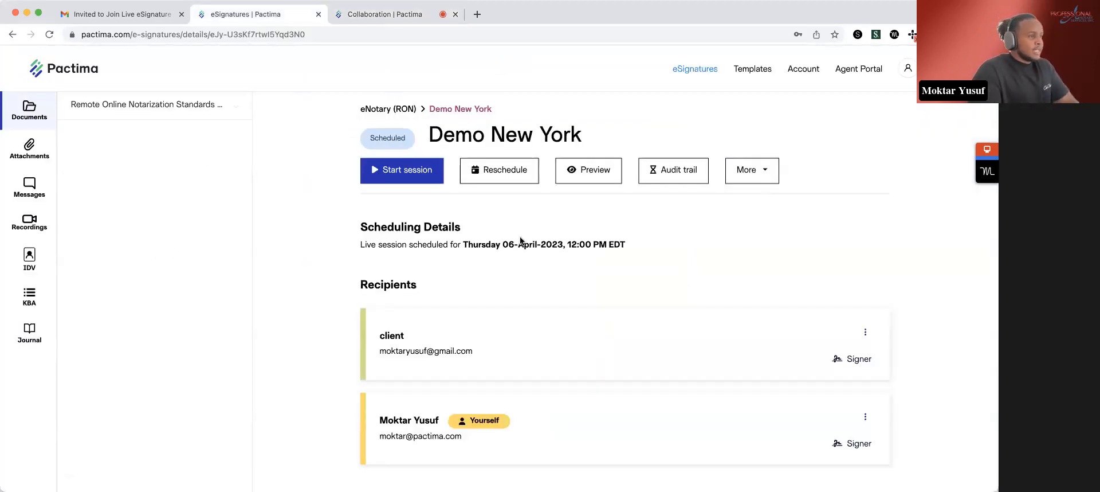
click(41, 271)
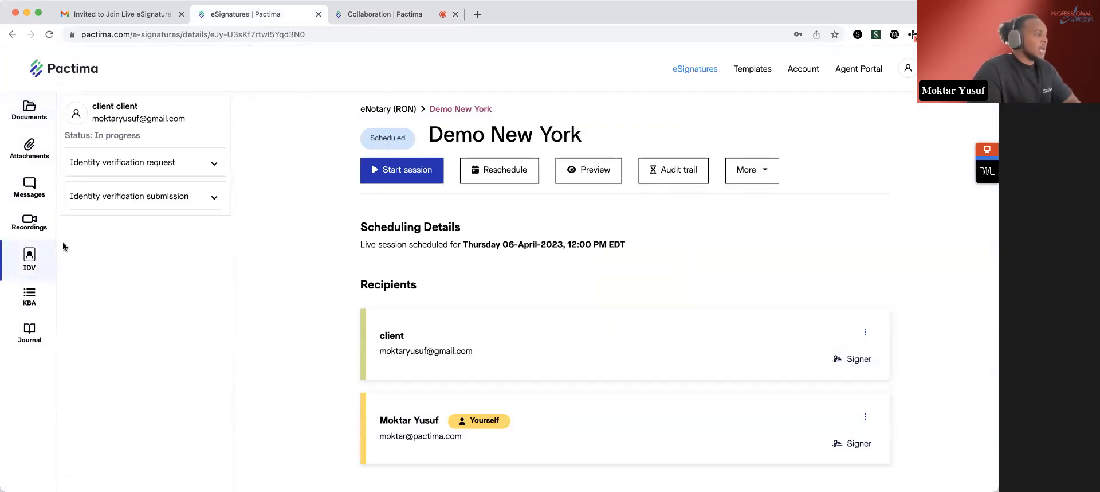
drag(143, 137, 63, 139)
click(206, 198)
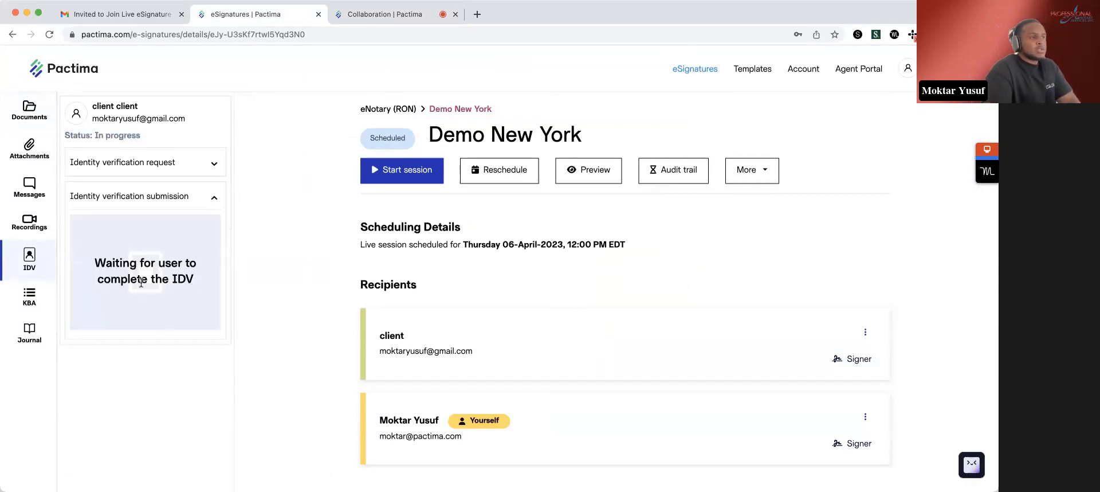
click(165, 197)
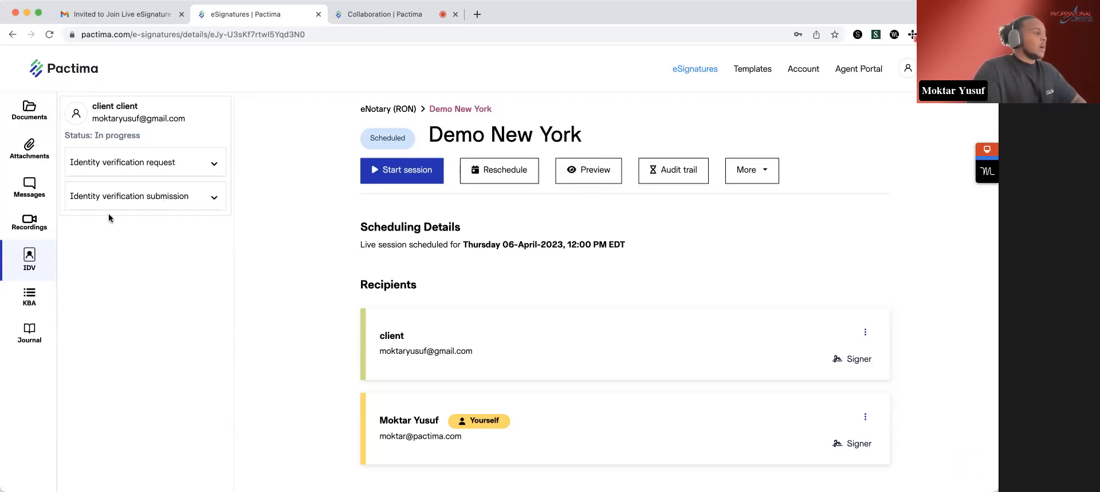
click(29, 295)
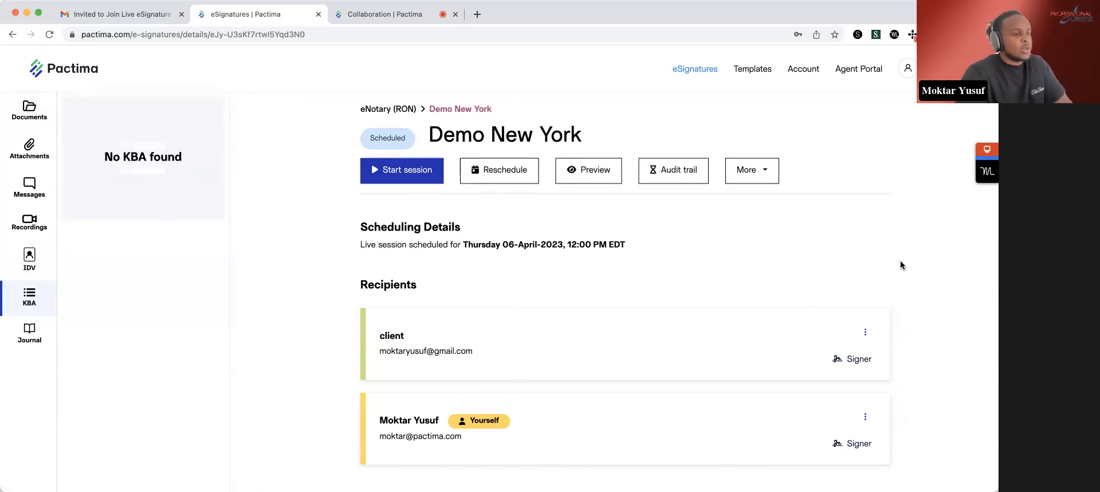
- Obtain another signing link for the client recipient and copy it
click(861, 338)
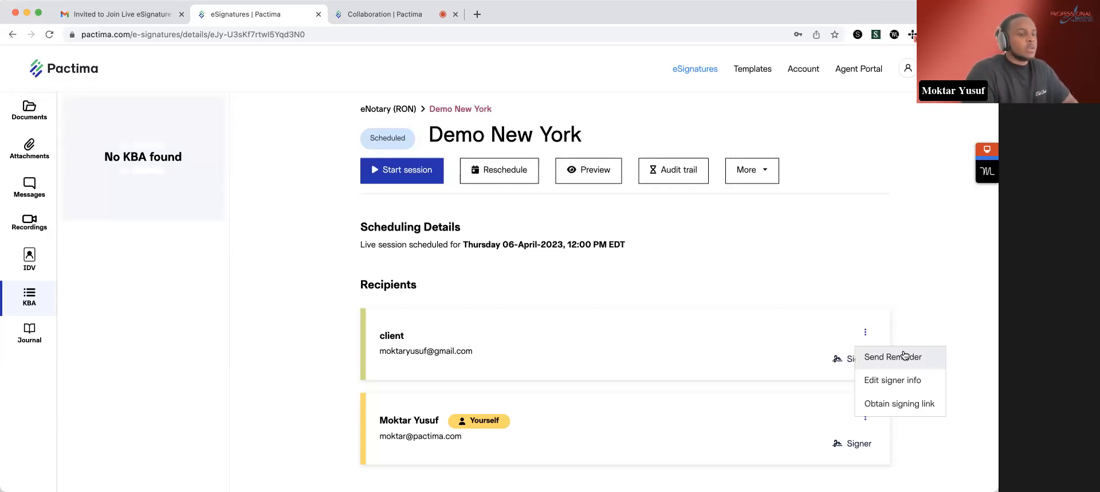
click(900, 403)
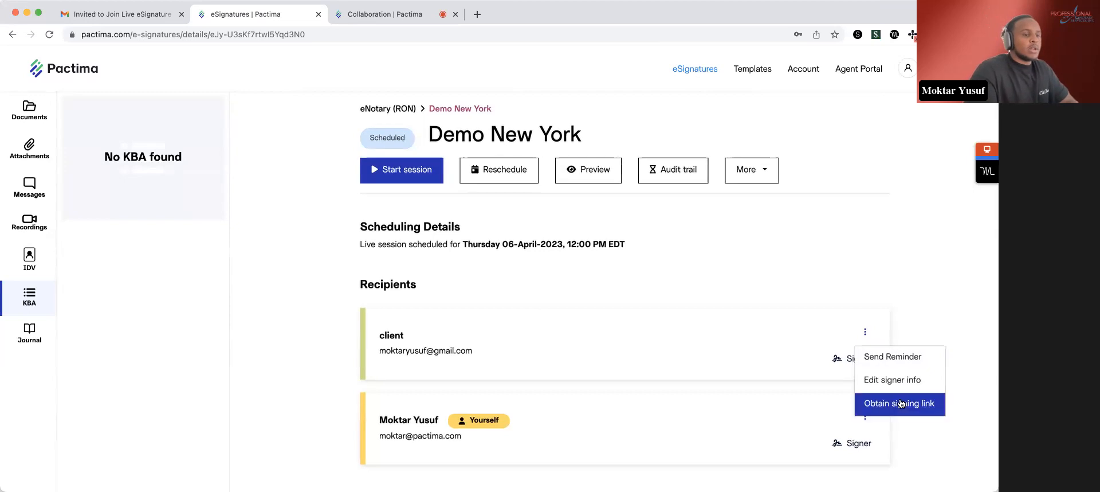
click(593, 349)
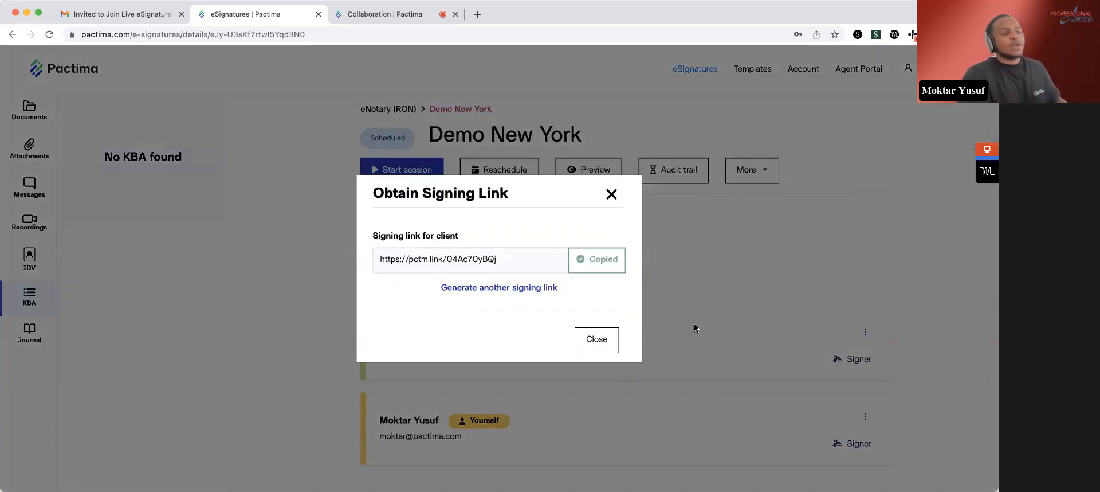
- Close the signing link dialog, start the Demo New York session and disable recording for its participants
click(611, 189)
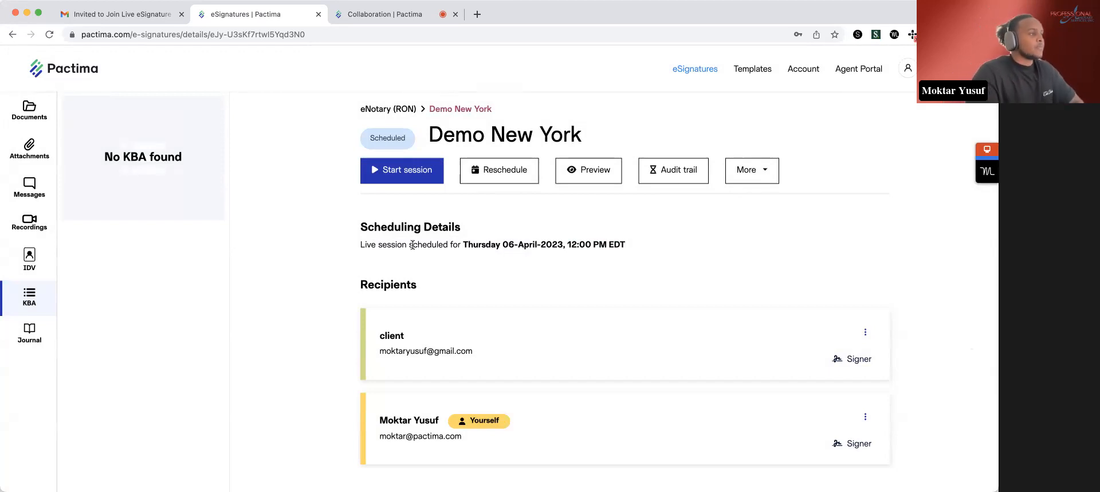
click(425, 169)
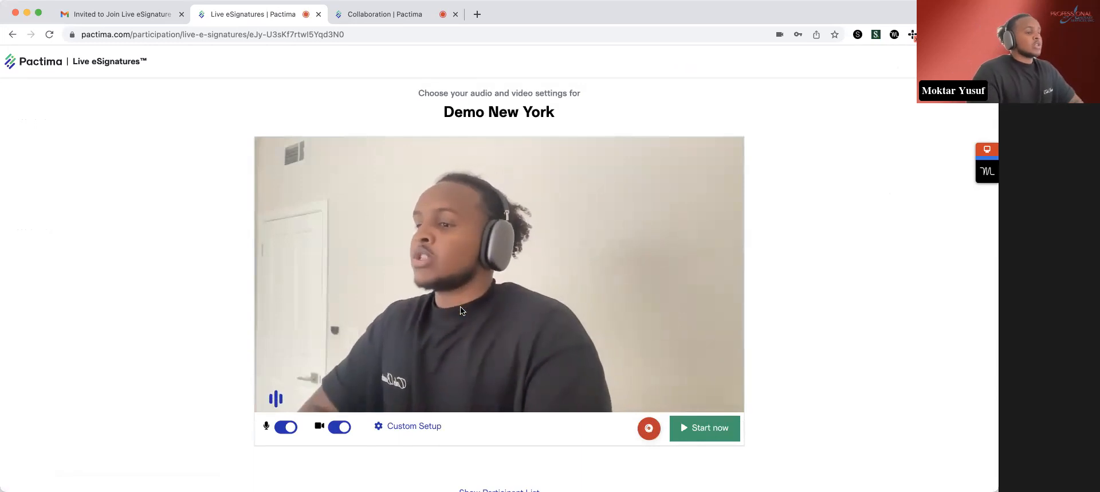
click(649, 428)
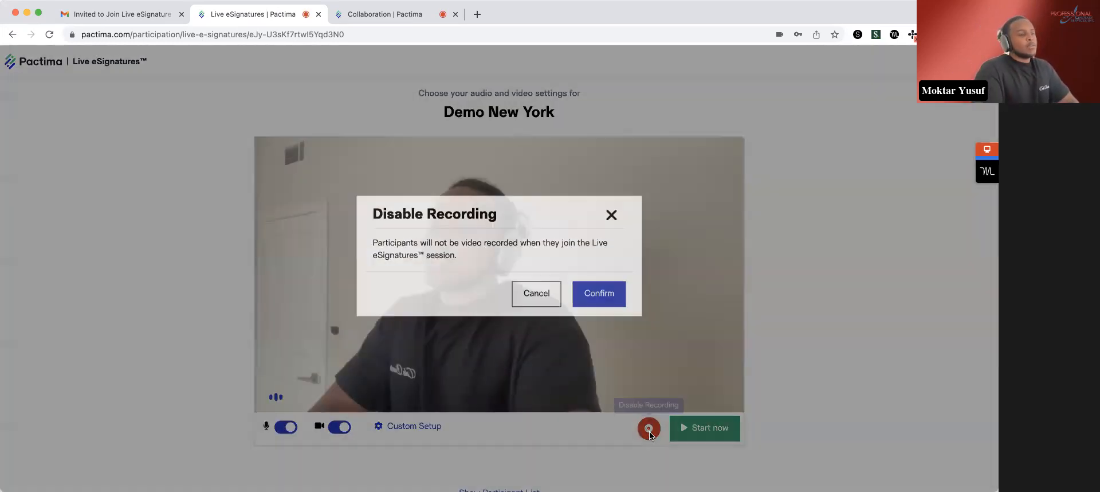
click(605, 311)
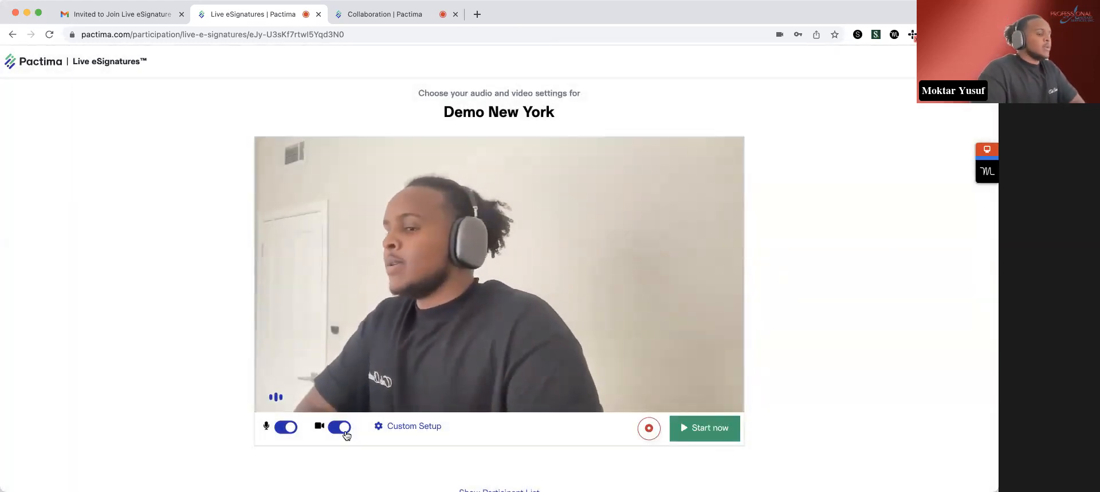
- Mute the microphone, keep the camera on and enter the live signing session
click(344, 431)
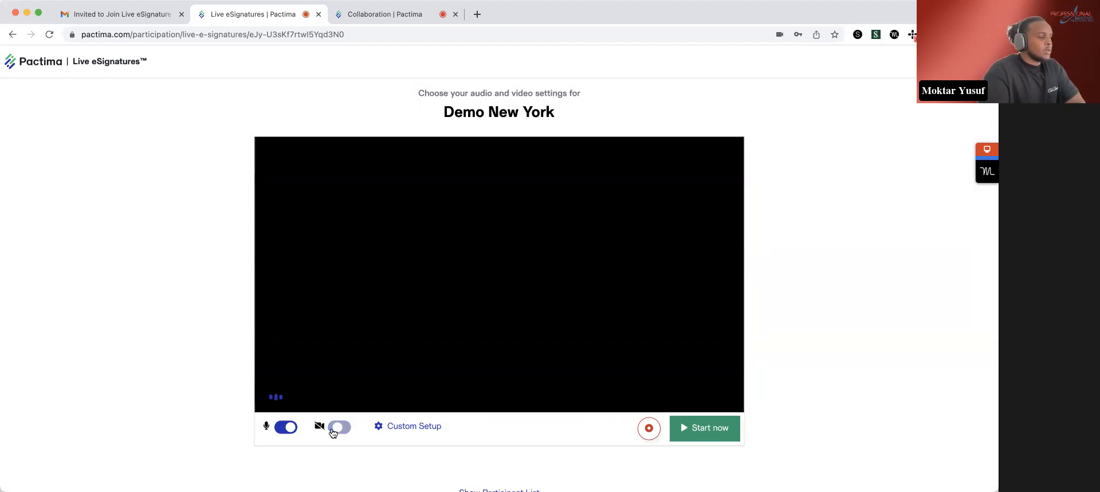
click(342, 430)
click(283, 427)
click(704, 427)
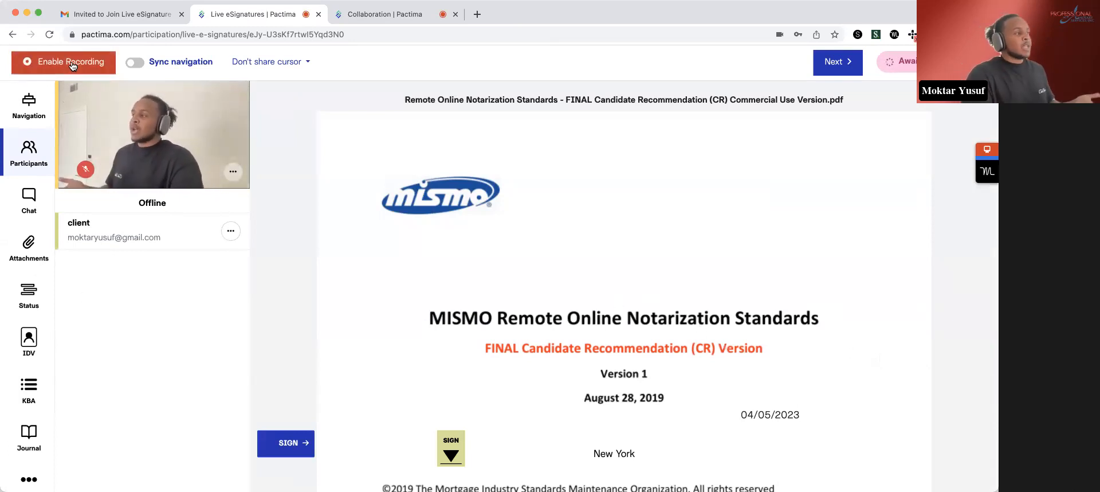
- Turn on synchronized navigation and set cursor sharing to share only the host's cursor
click(143, 66)
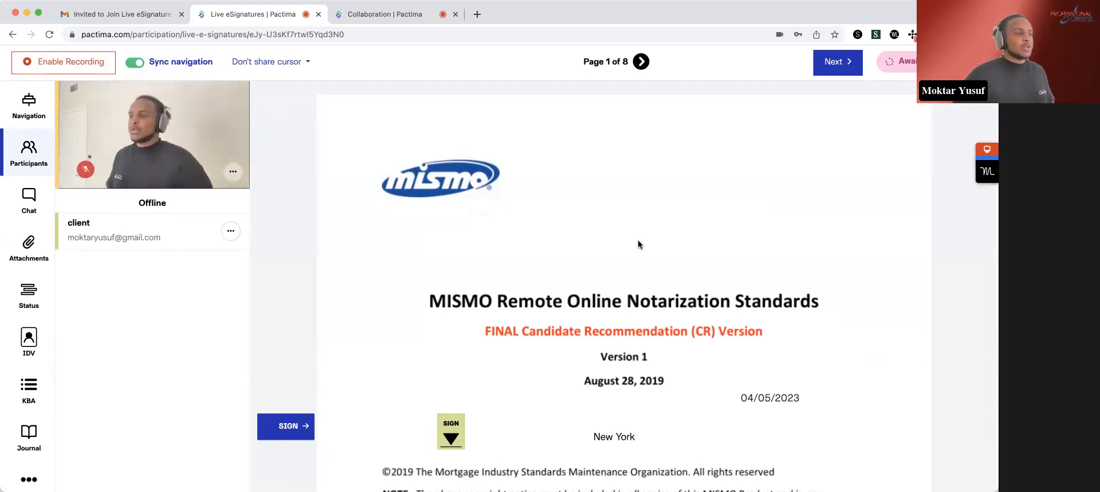
click(295, 63)
click(298, 111)
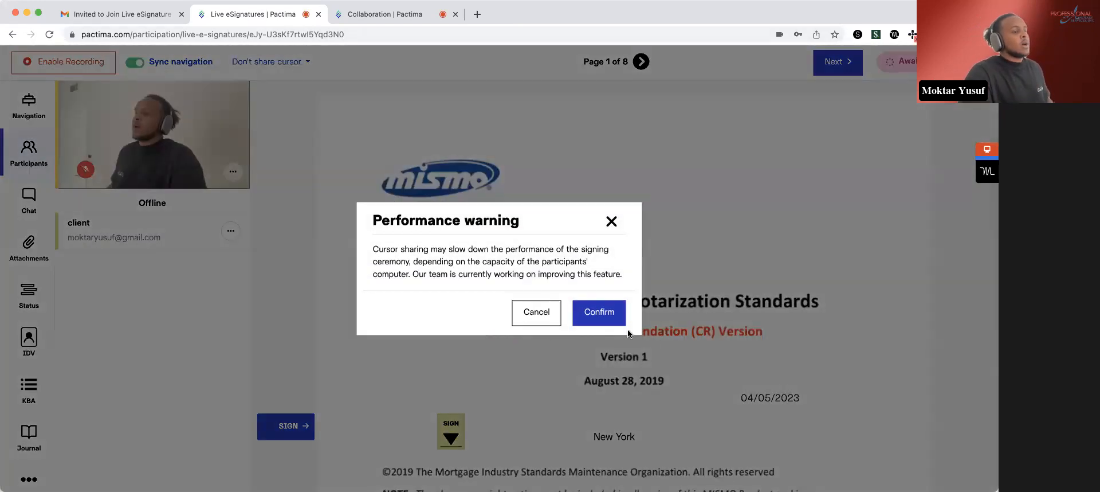
click(609, 315)
- Page through the notarization standards document to page 3 and use the page thumbnails to go to page 5
scroll(617, 318, down, 10)
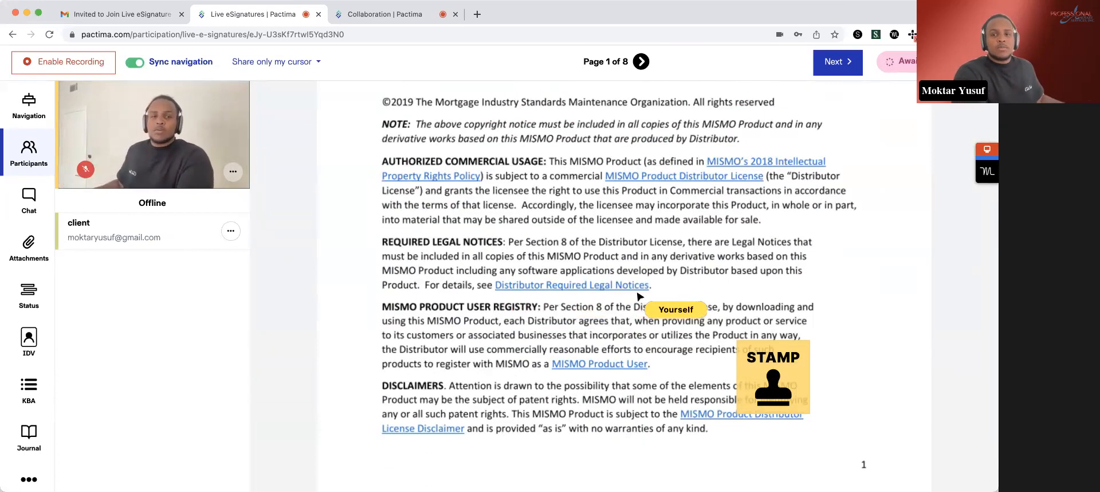
click(642, 61)
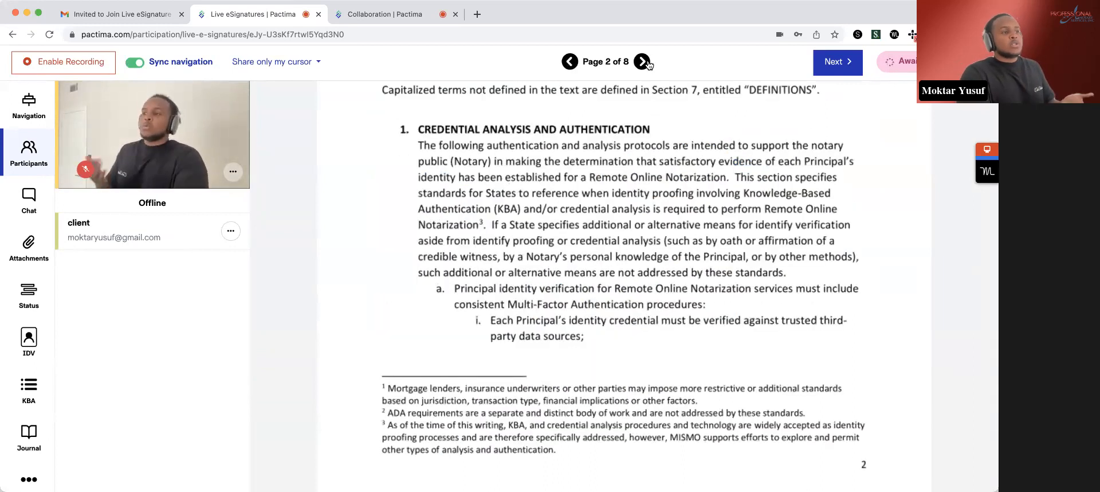
click(642, 61)
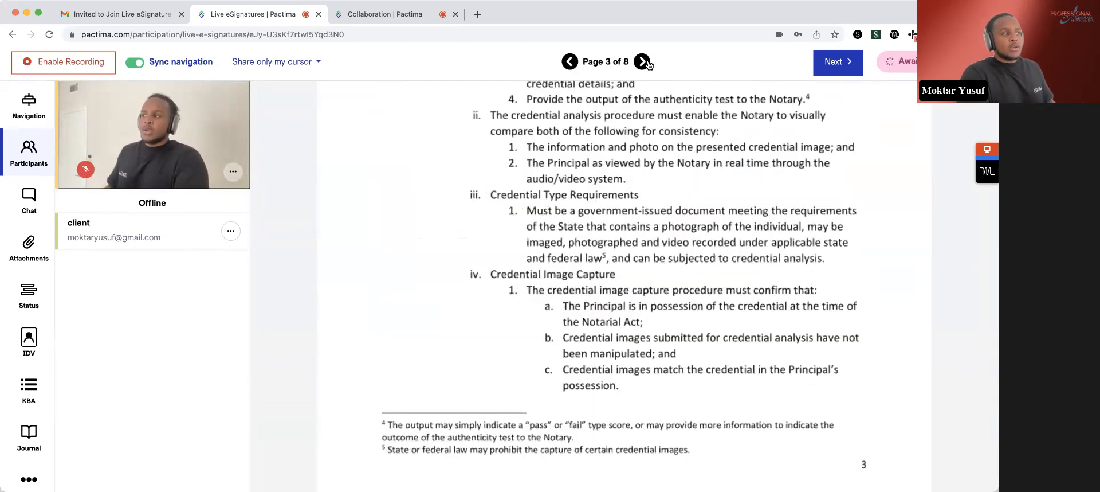
click(27, 107)
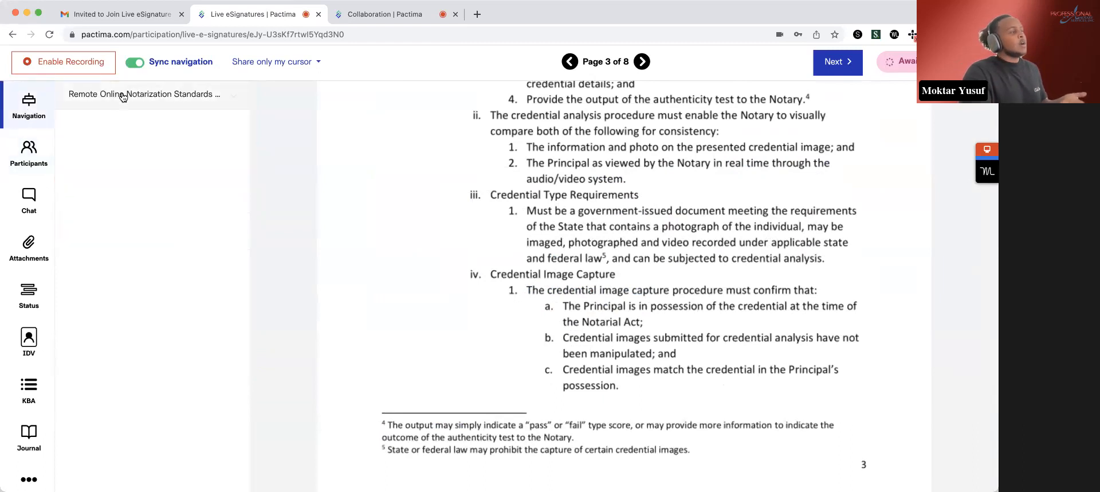
scroll(178, 315, down, 20)
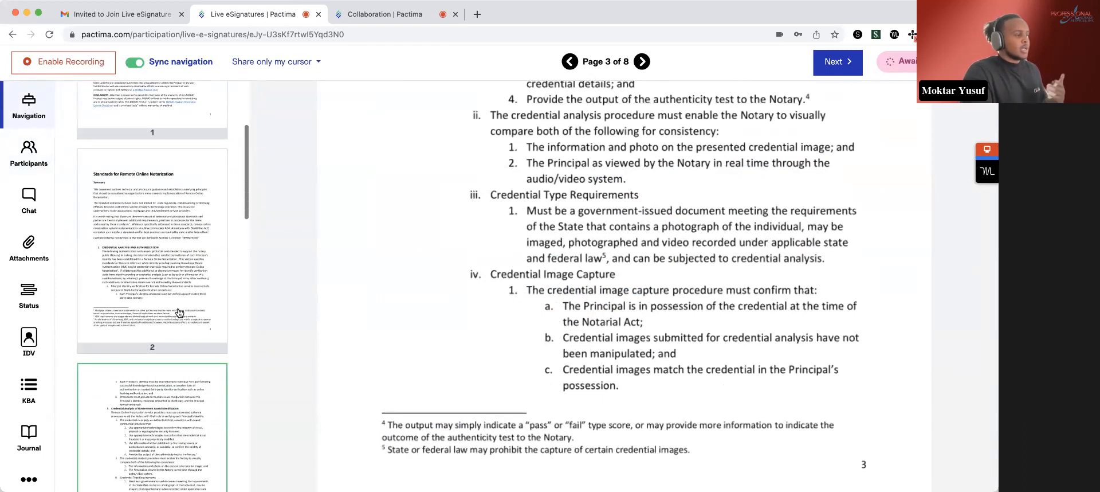
scroll(149, 227, up, 2)
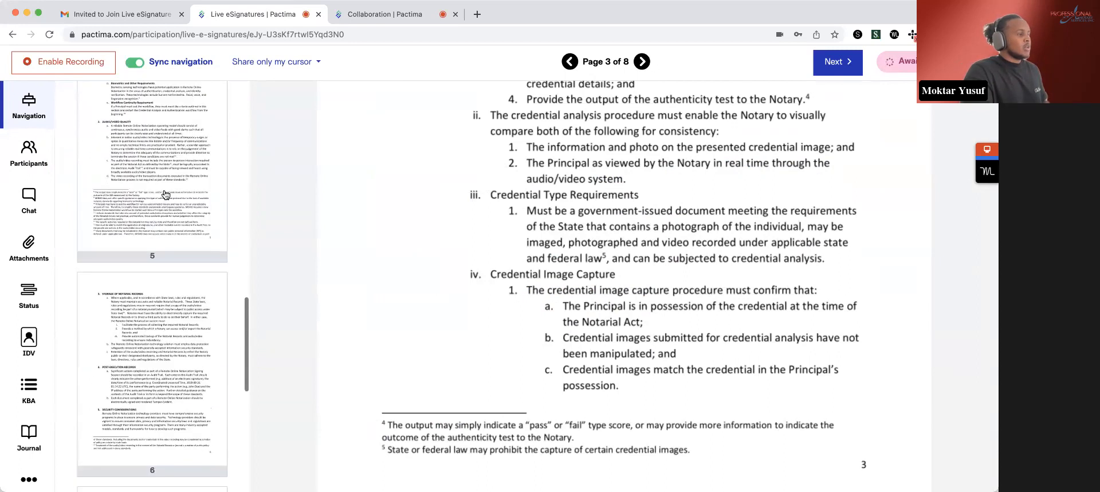
click(165, 194)
scroll(580, 200, up, 5)
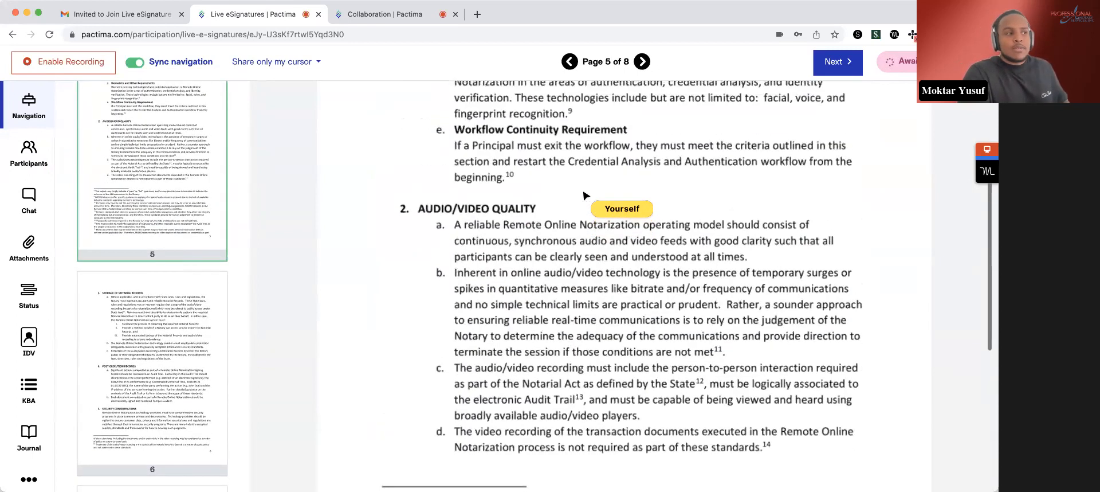
- Show the session participants and jump to the next field to complete, the stamp on page 1
click(29, 152)
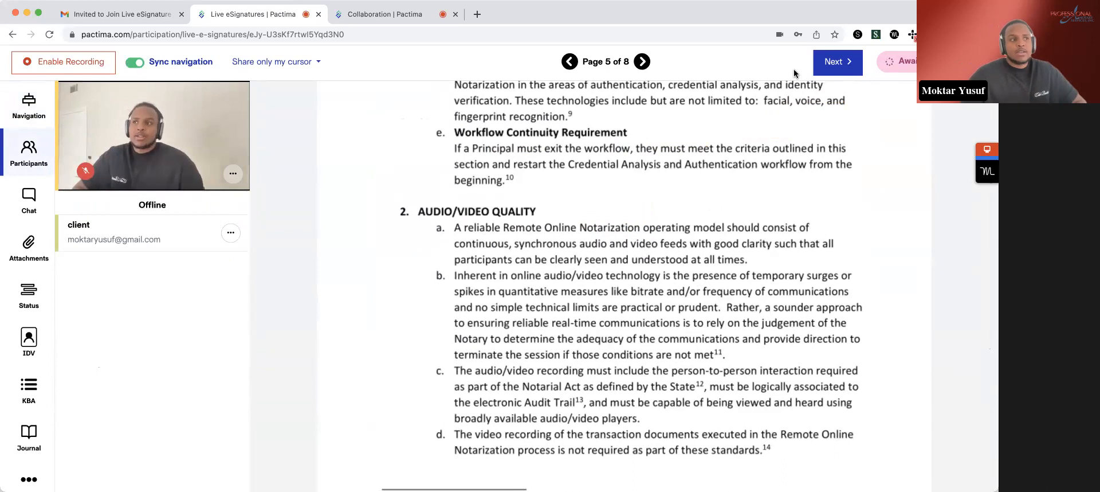
click(845, 68)
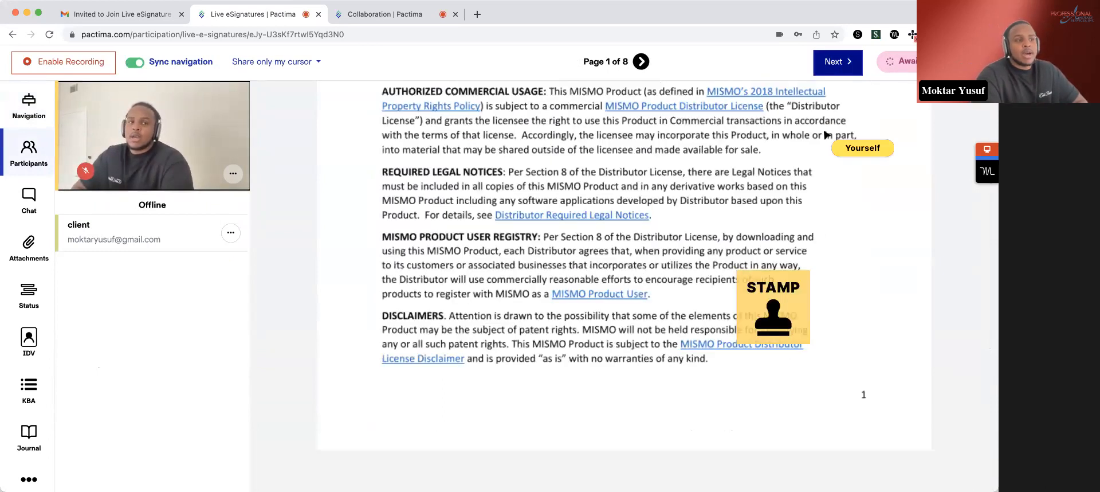
scroll(825, 149, up, 2)
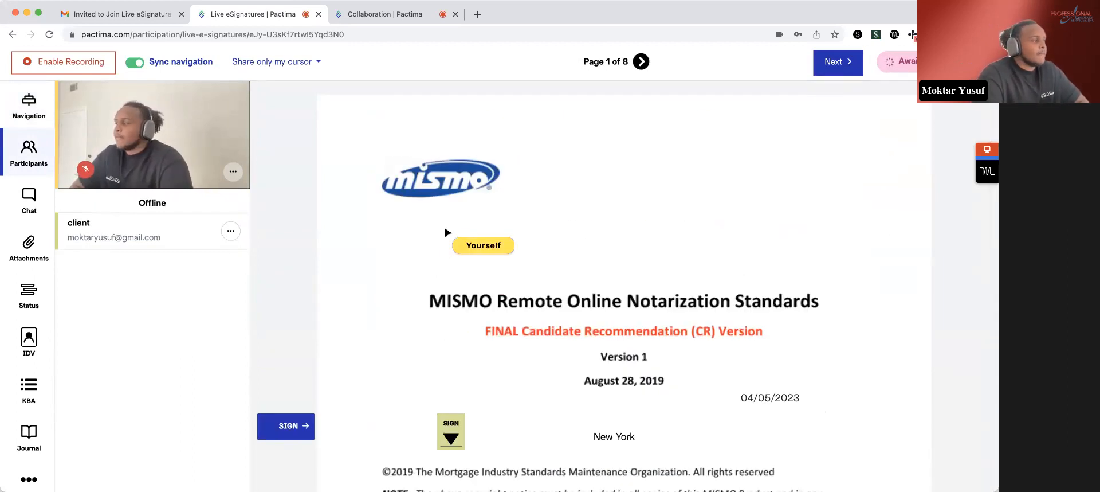
- Review the session's attachments, the signing status and the client's identity verification status and submission
click(37, 251)
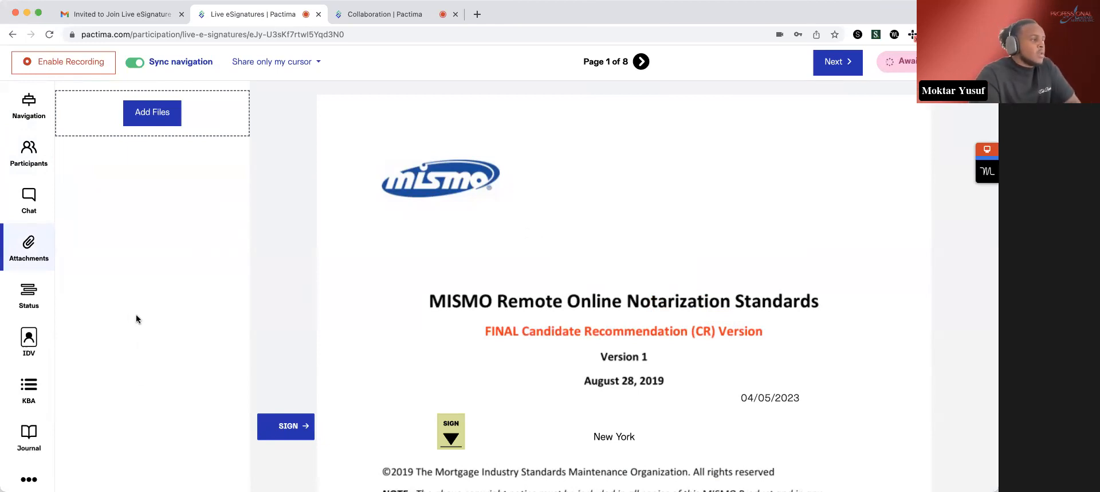
click(35, 297)
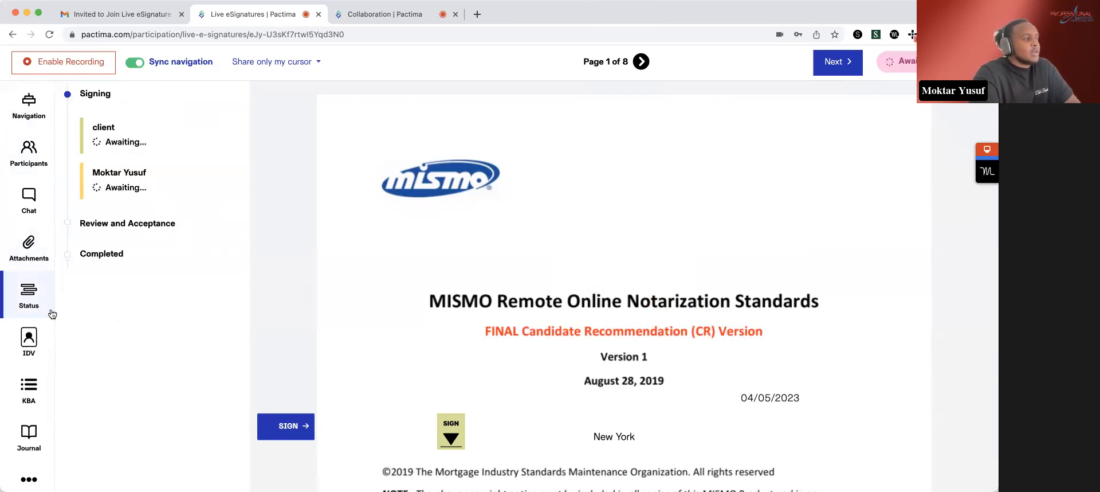
click(38, 350)
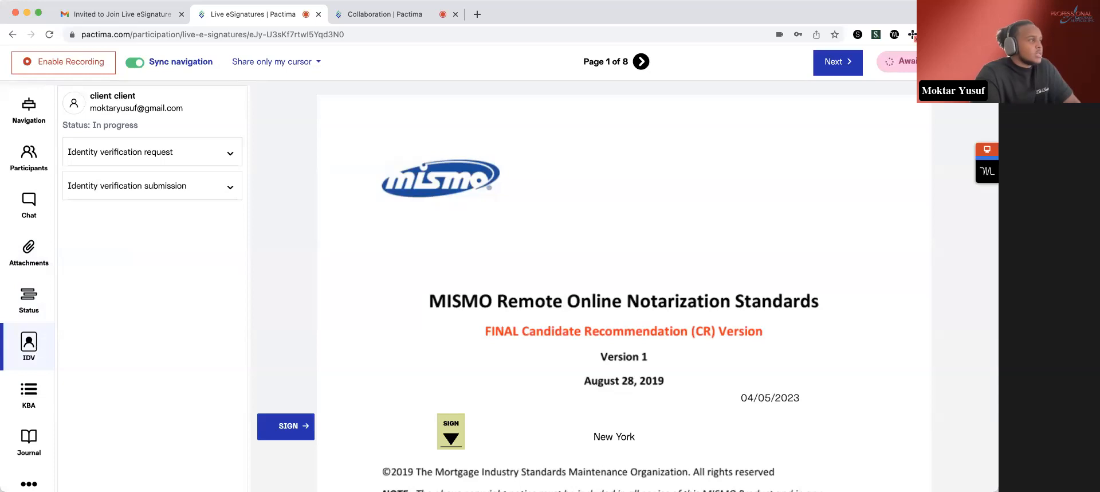
drag(143, 126, 62, 125)
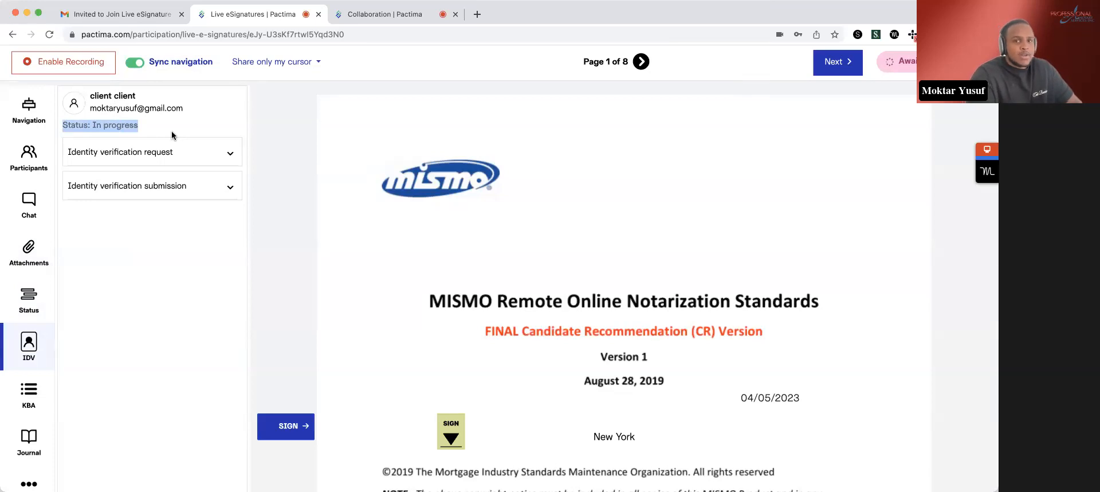
click(212, 186)
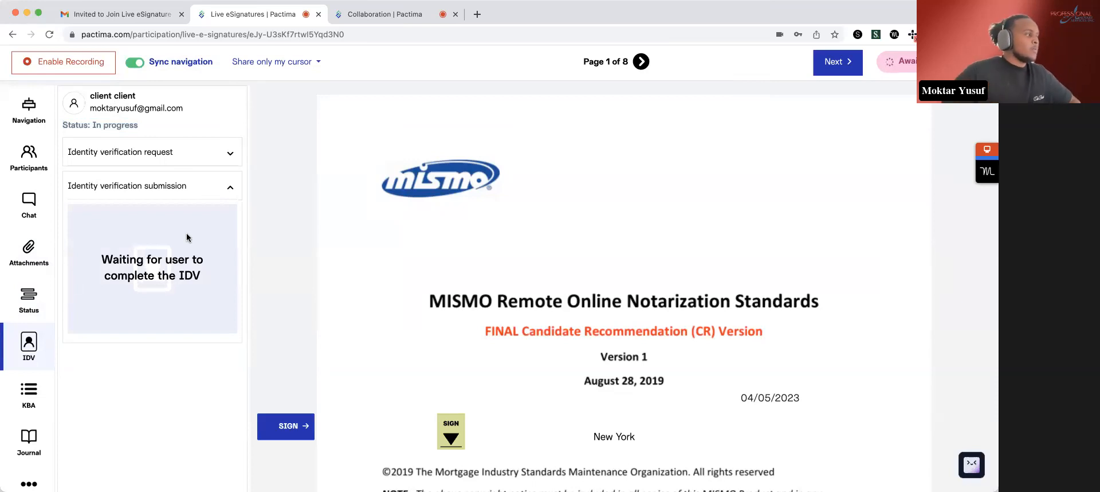
click(217, 192)
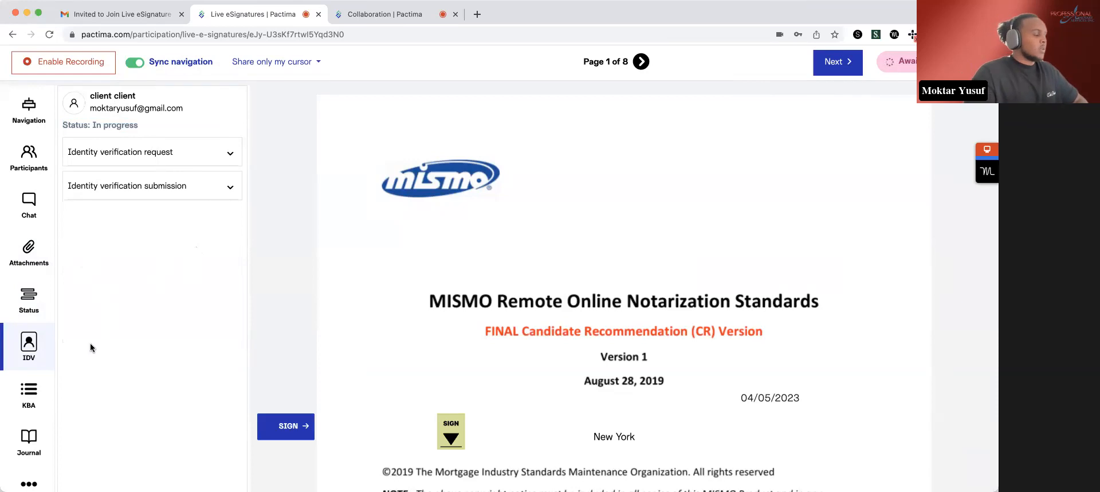
- Review the notarization journal's location, document list, type and fee entries, and return to the participants
click(34, 448)
scroll(116, 374, down, 1)
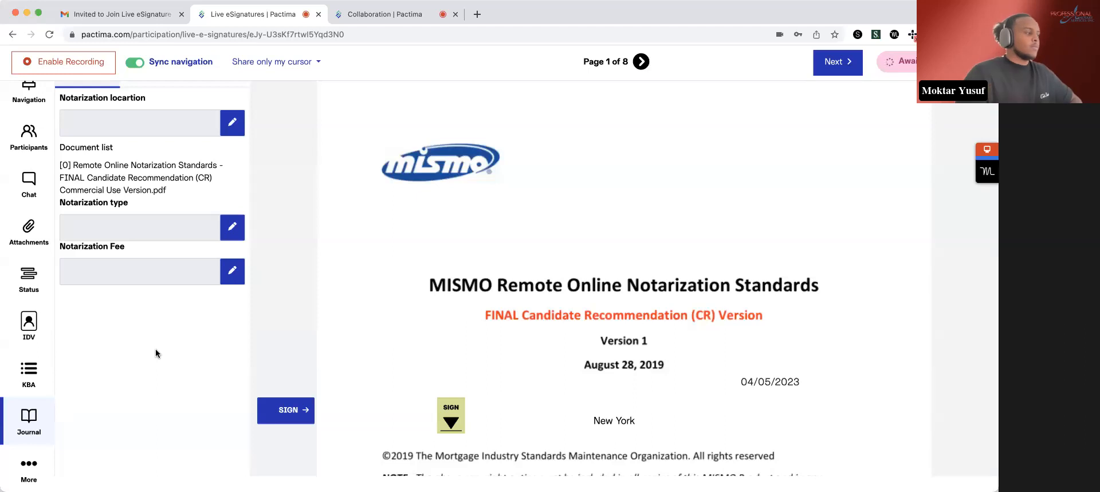
click(25, 147)
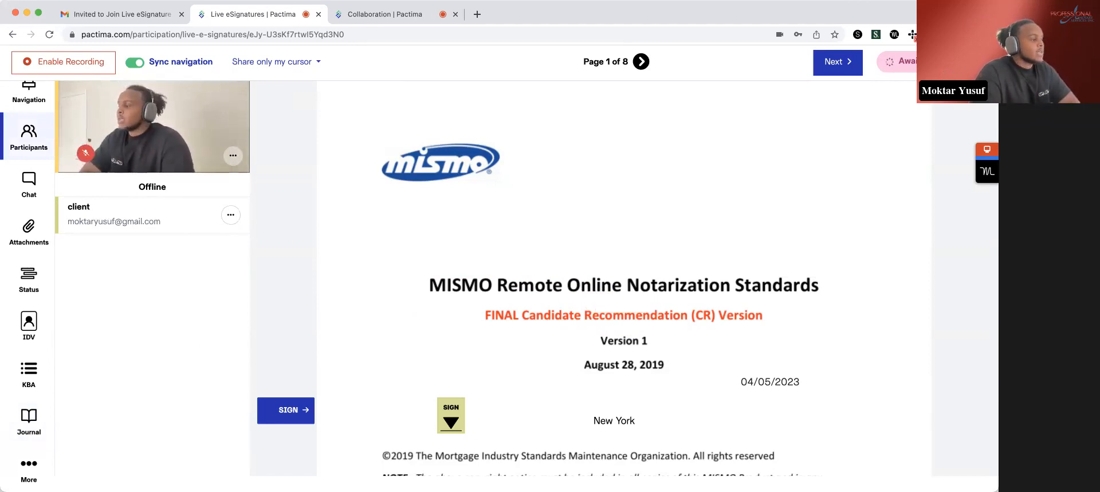
- Start live editing of the package and move the client's signature field up beside the Version 1 line
click(33, 473)
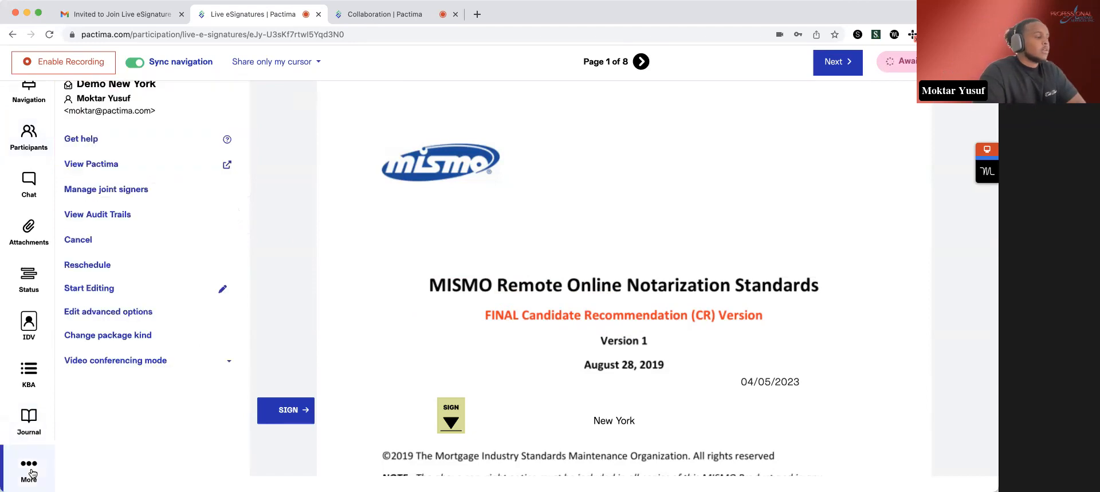
click(124, 293)
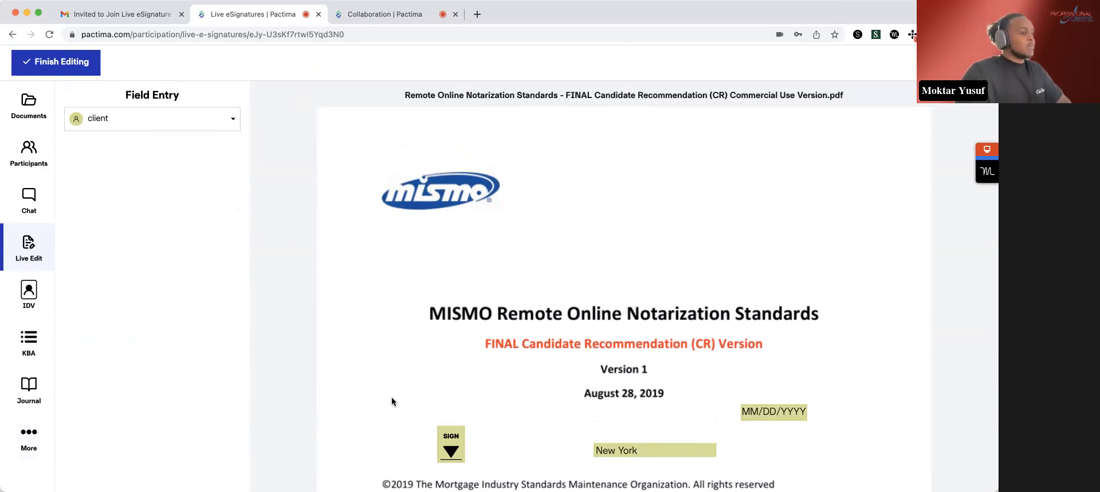
click(452, 441)
drag(453, 442, 483, 396)
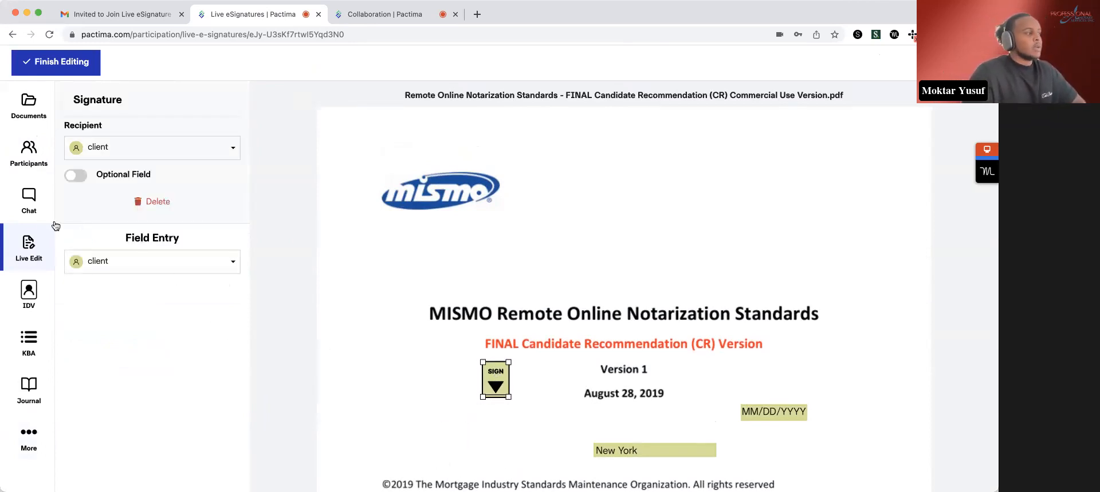
- Review the client's editable signer info and eNotary validation requirements, and close them without changes
click(31, 152)
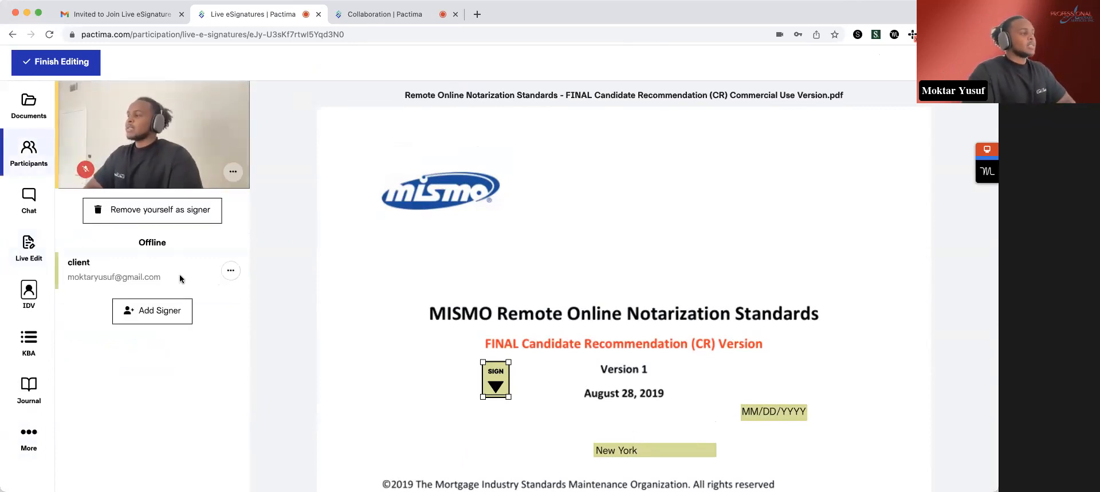
click(233, 272)
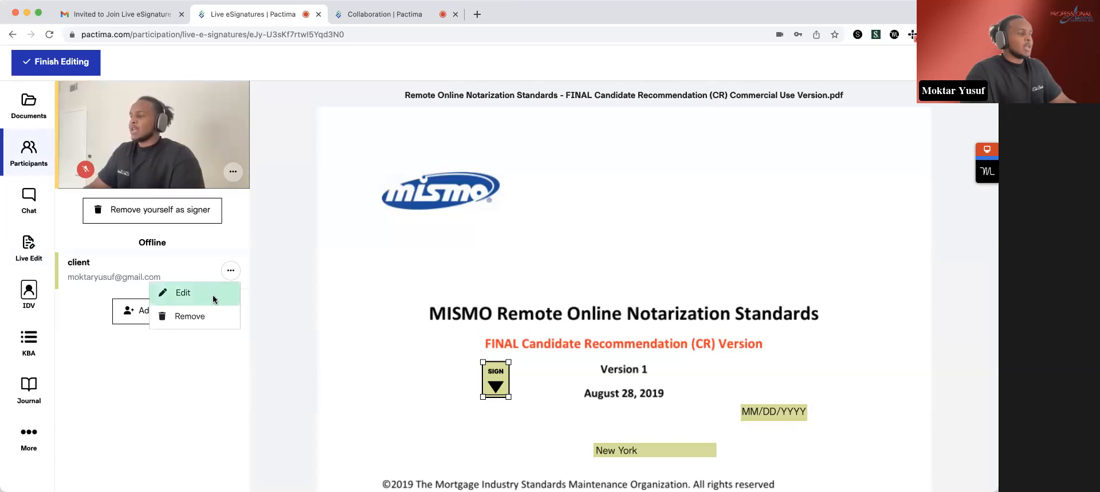
click(181, 266)
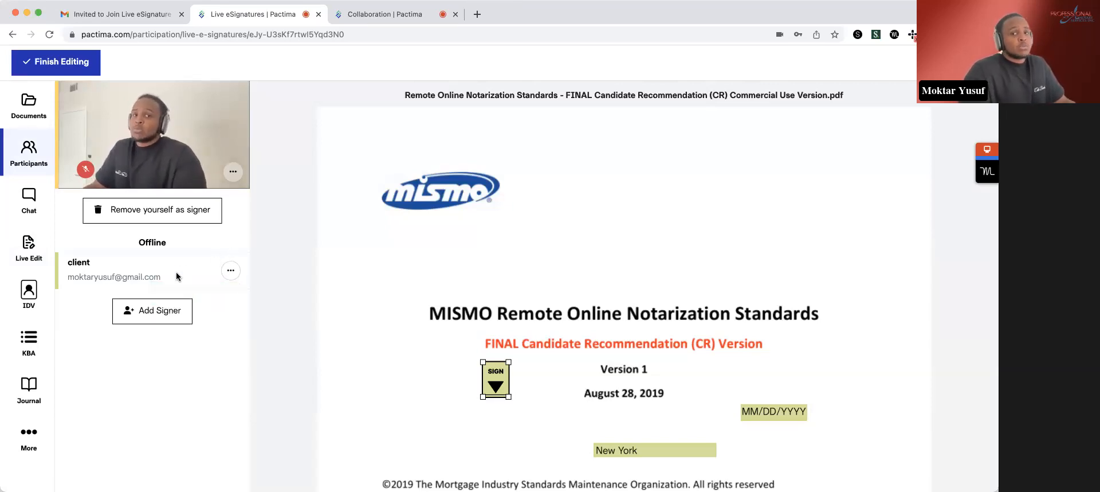
click(230, 271)
click(223, 294)
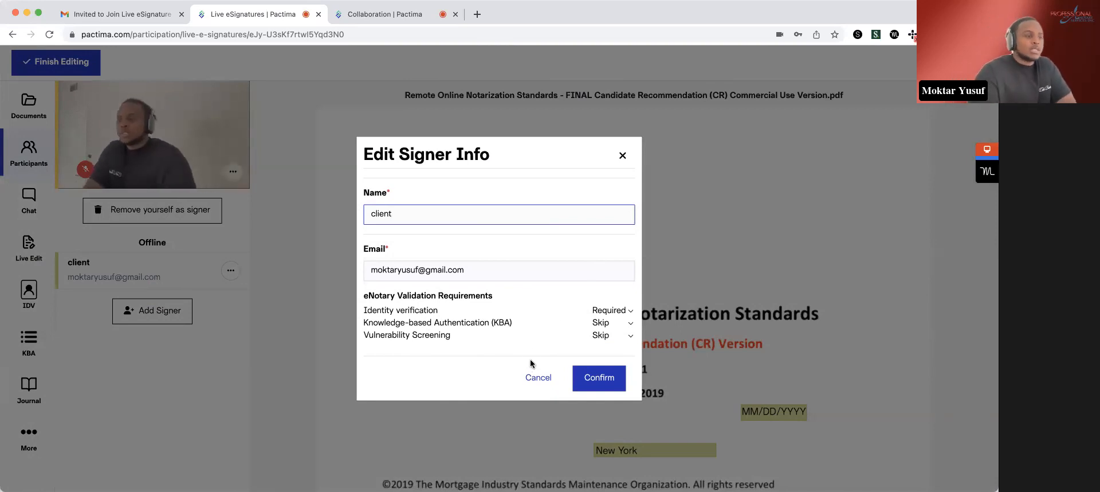
click(534, 379)
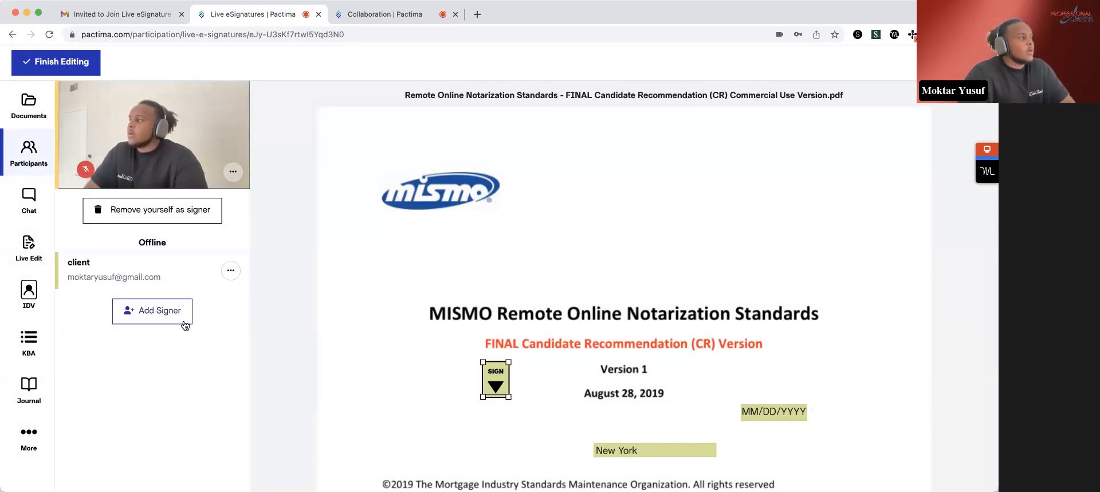
- Review the document's page tools and the area for adding files in the documents list, and finish live editing
click(31, 116)
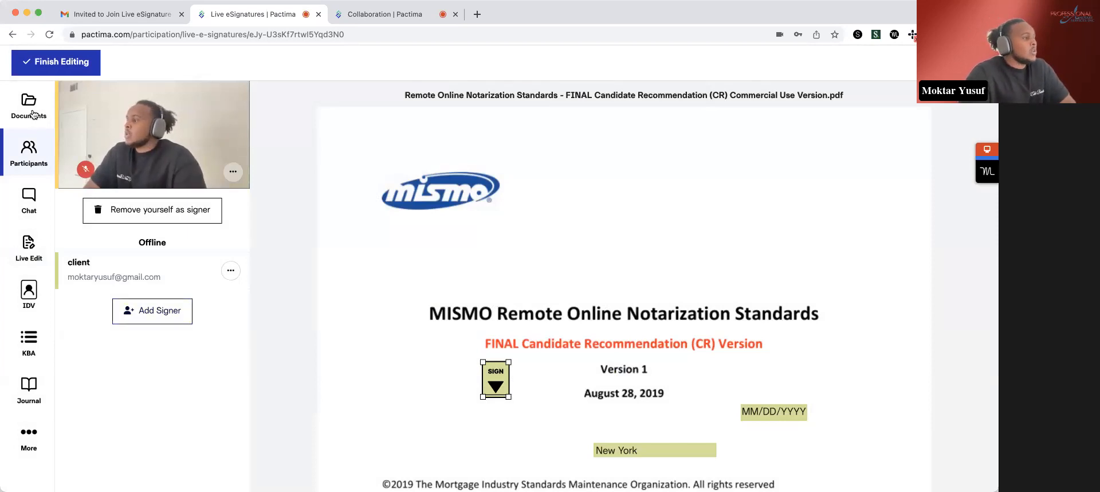
scroll(188, 141, up, 15)
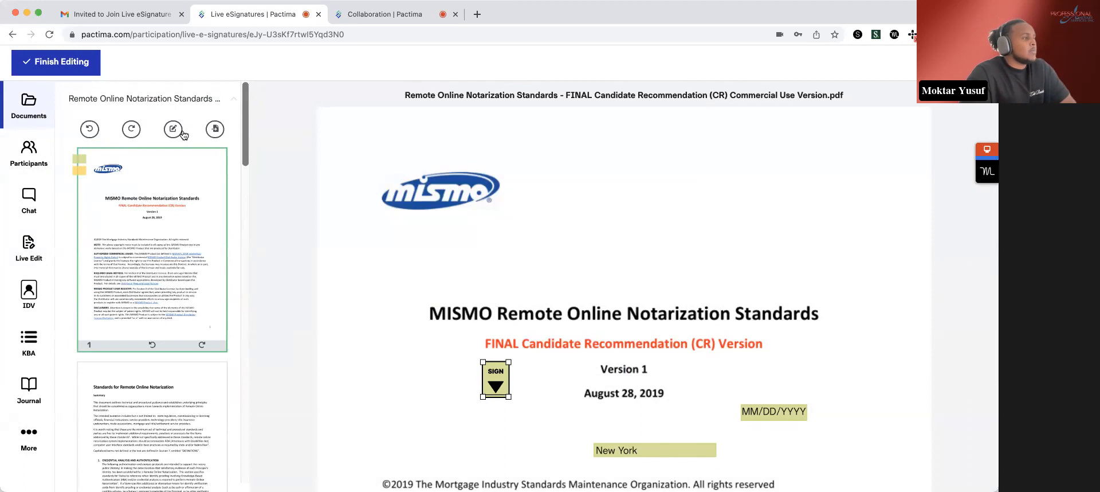
click(186, 100)
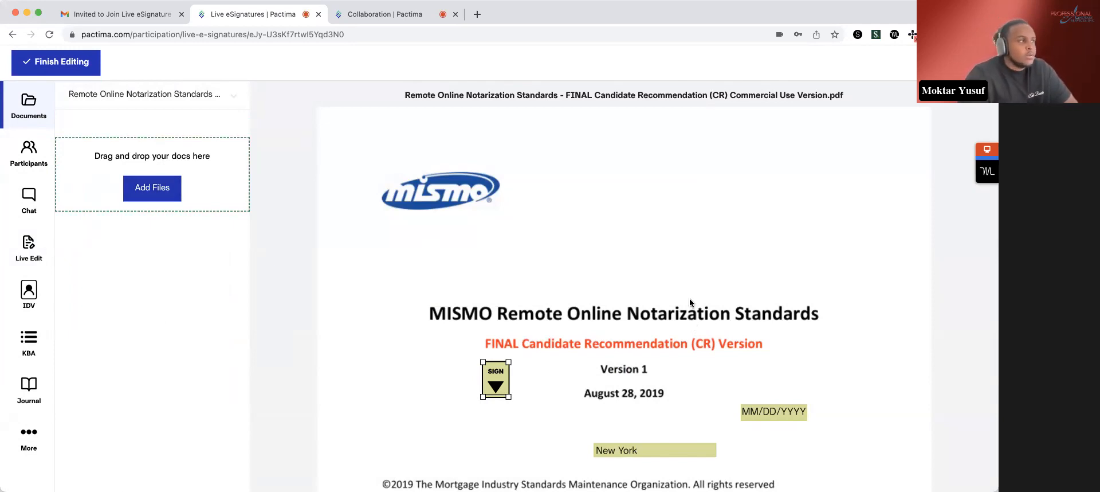
click(186, 106)
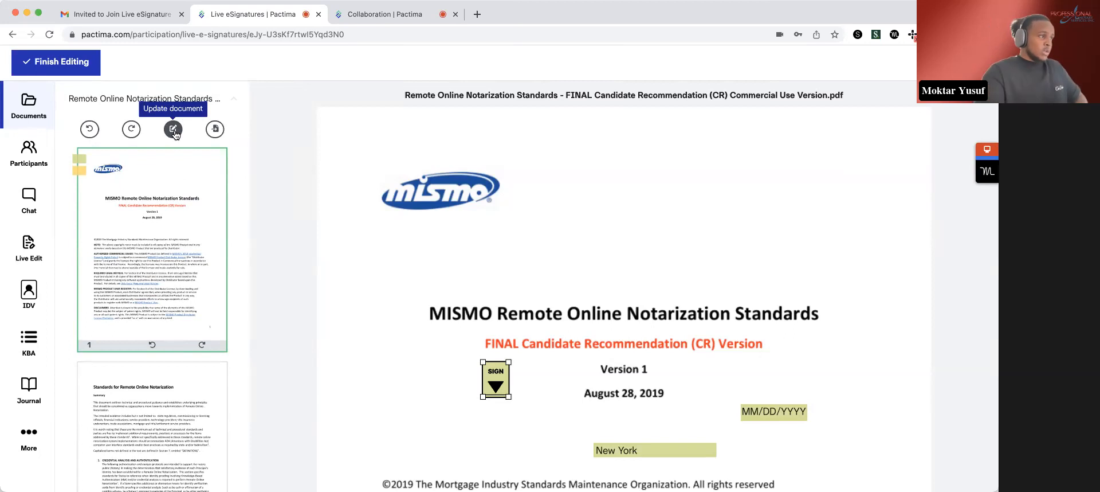
click(217, 98)
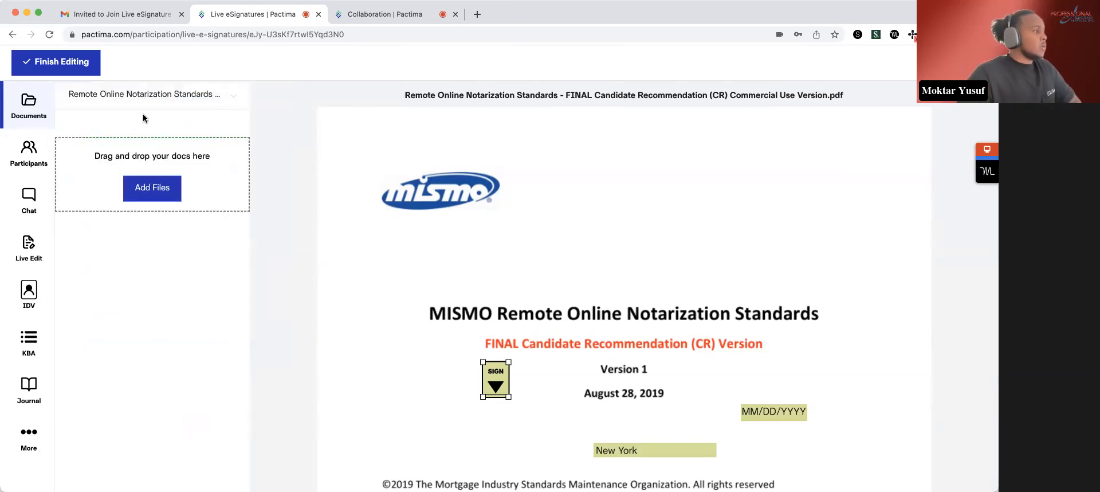
click(78, 68)
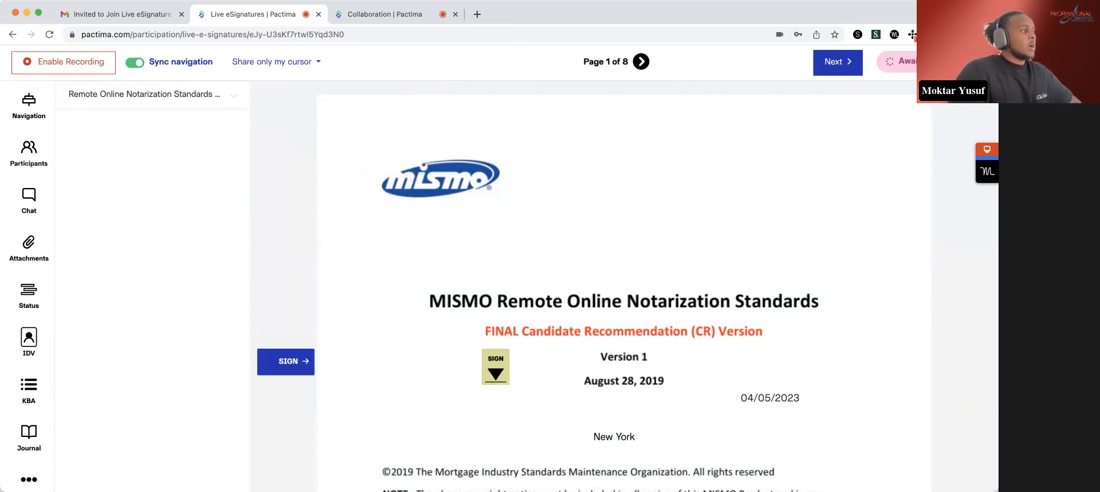
- Restart live editing, set the client's identity verification requirement to Skip, and finish editing
click(27, 154)
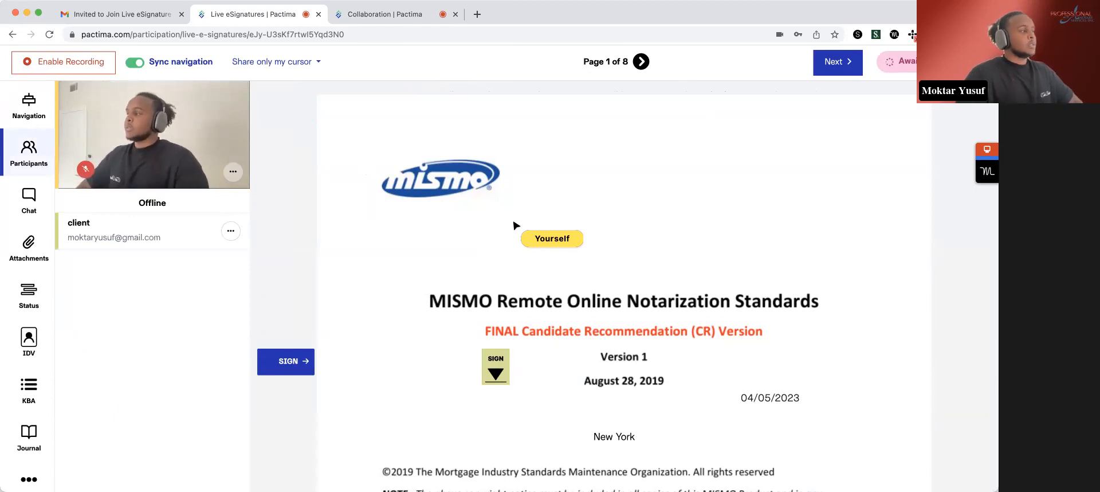
click(44, 474)
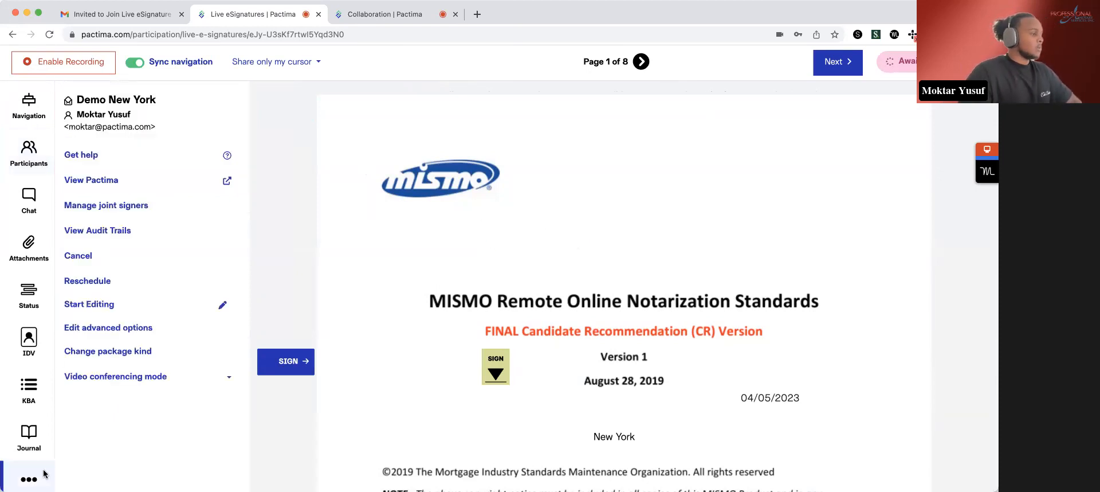
click(133, 306)
click(29, 150)
click(229, 271)
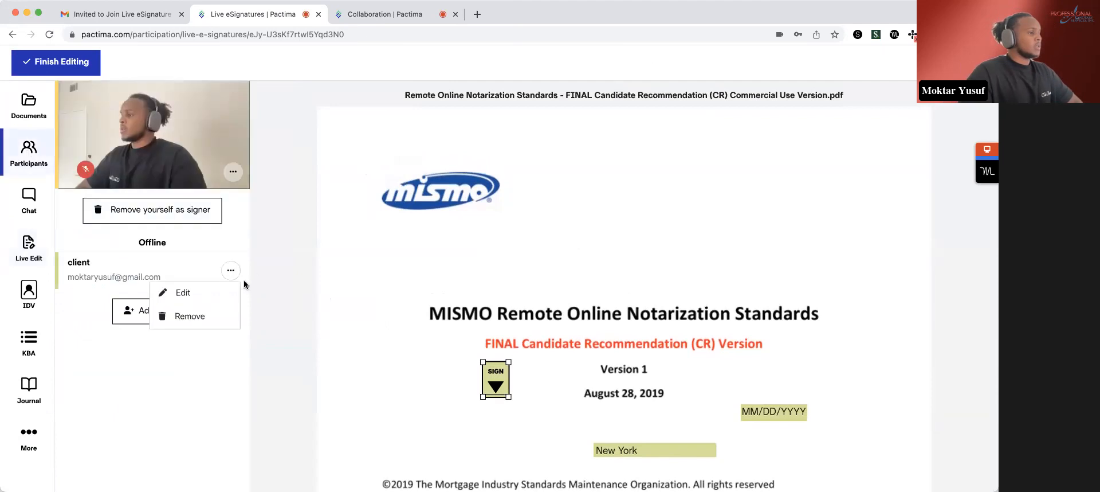
click(238, 295)
click(631, 311)
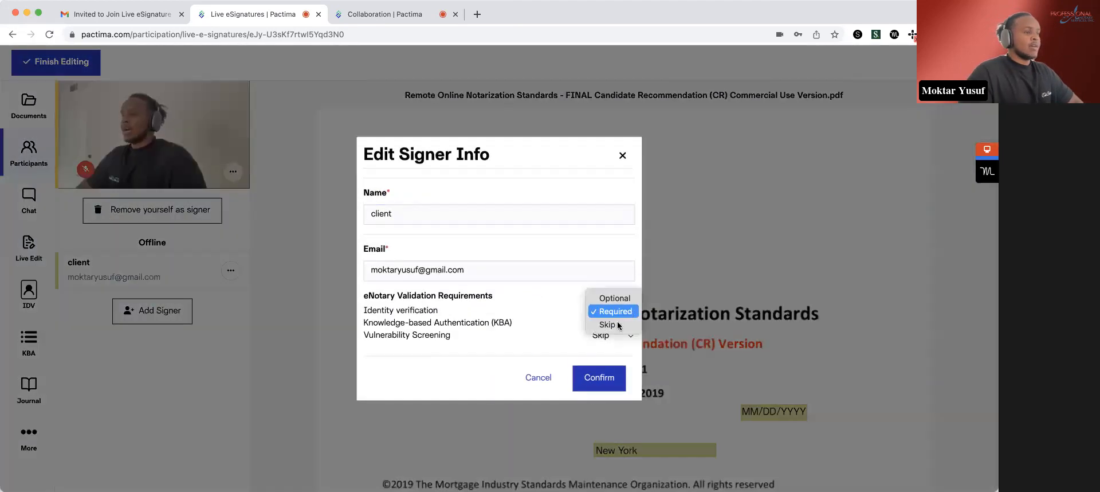
click(614, 325)
click(611, 378)
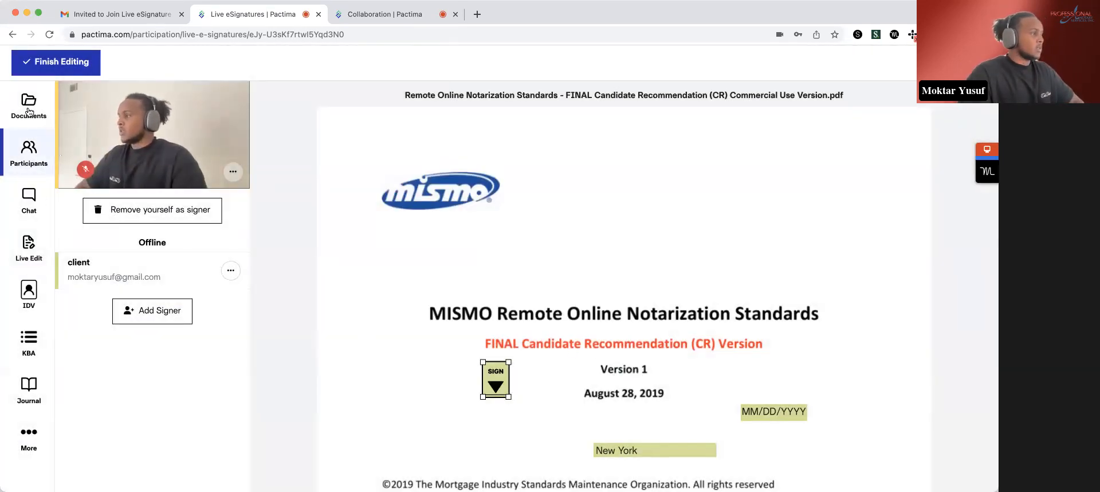
click(47, 64)
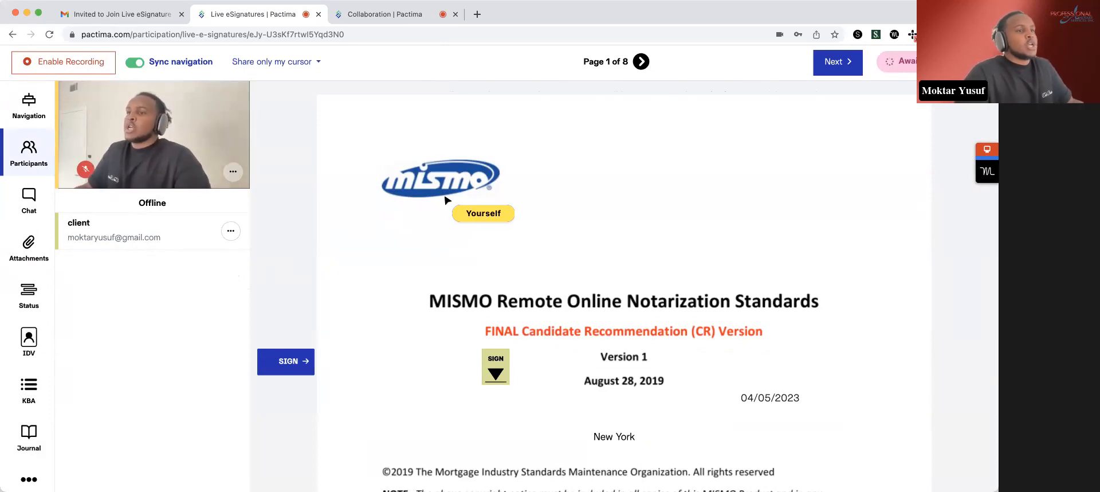
- Review the text message reminder form for the client and close it without sending
click(231, 232)
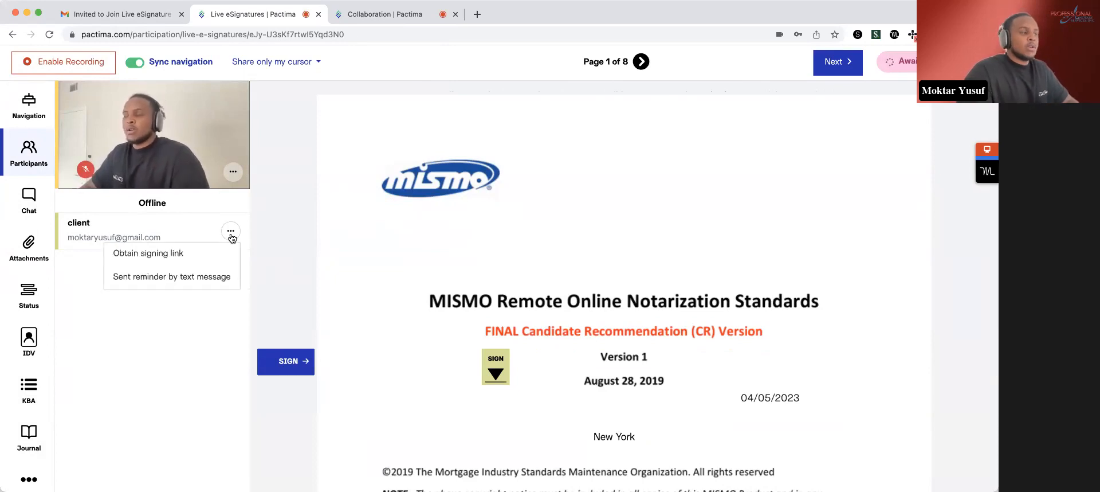
click(223, 277)
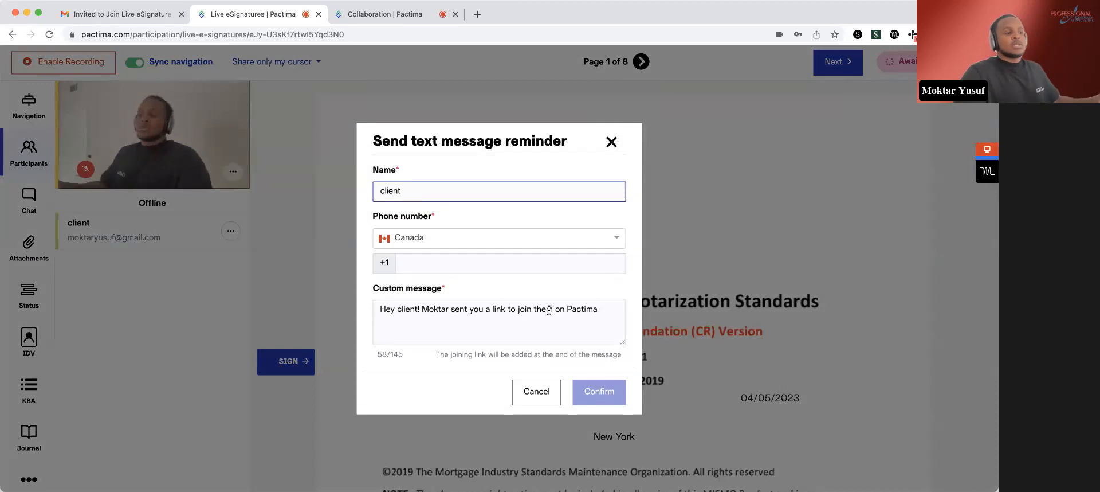
click(536, 393)
- Generate a signing link for the client with a 30-minute duration and close the link dialog
click(231, 231)
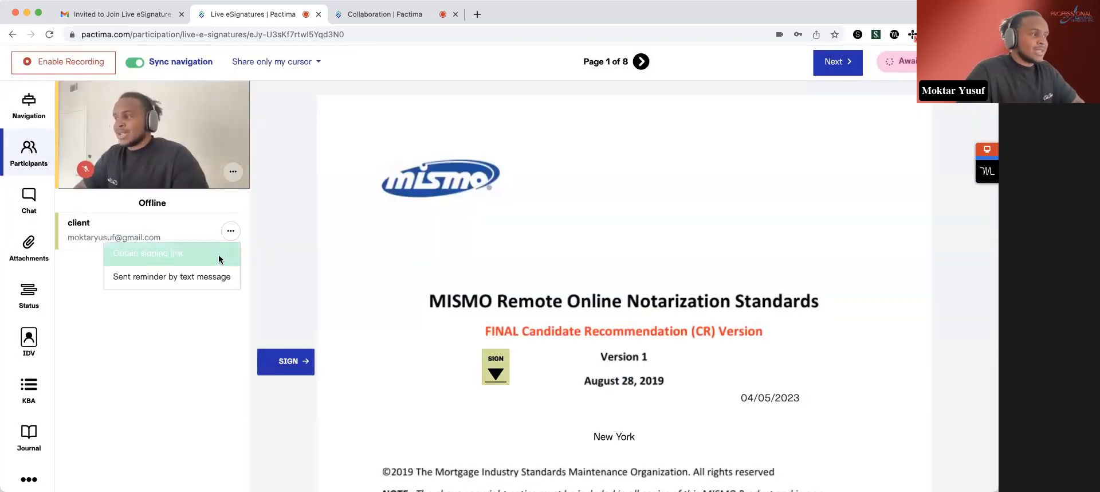
click(218, 253)
click(614, 344)
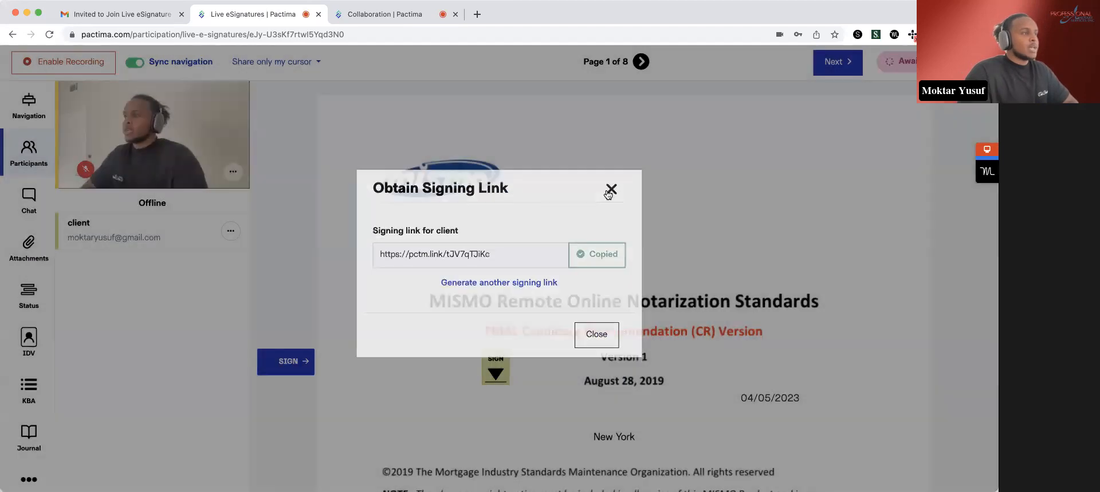
click(608, 192)
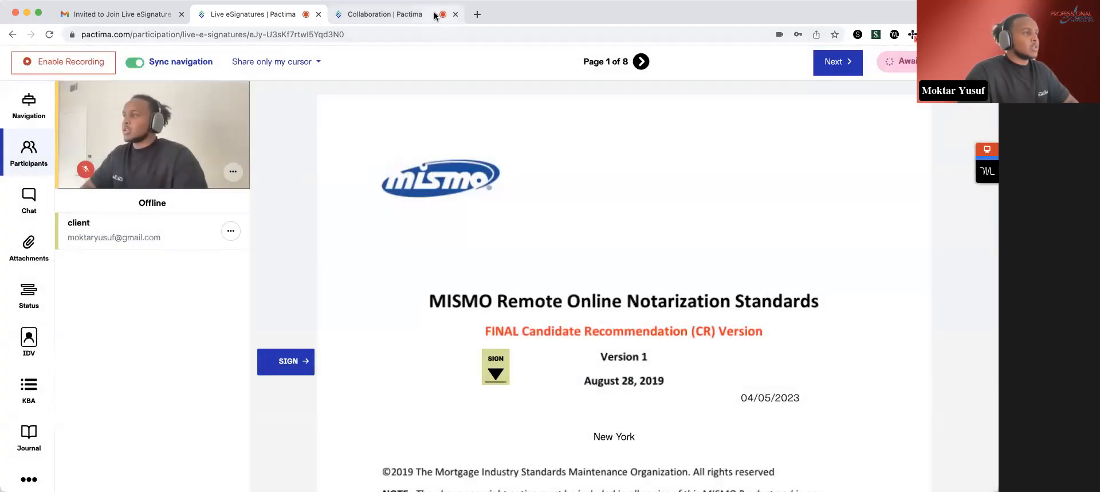
- Replace the old collaboration tab with the client's new signing link and join the Demo New York session with the microphone muted
click(456, 16)
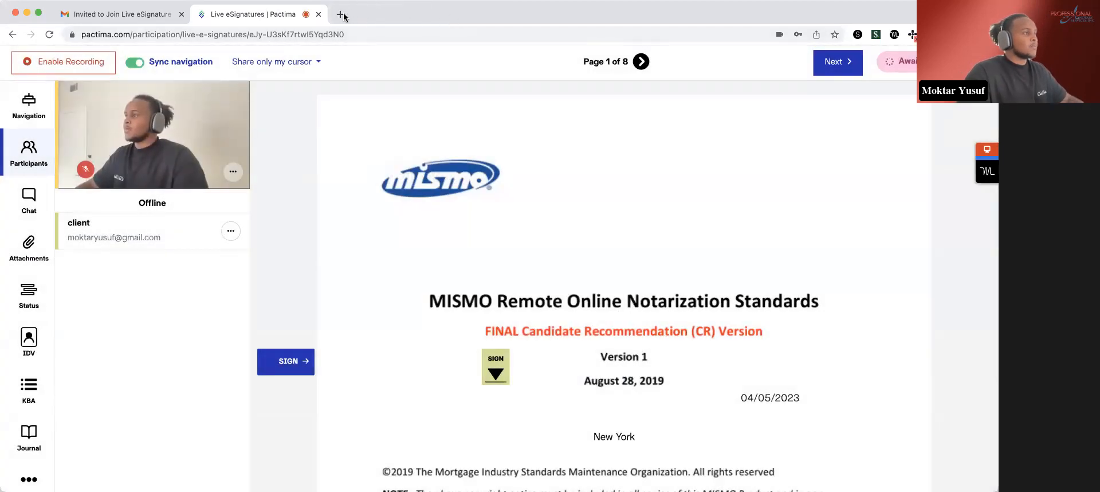
click(343, 17)
click(347, 33)
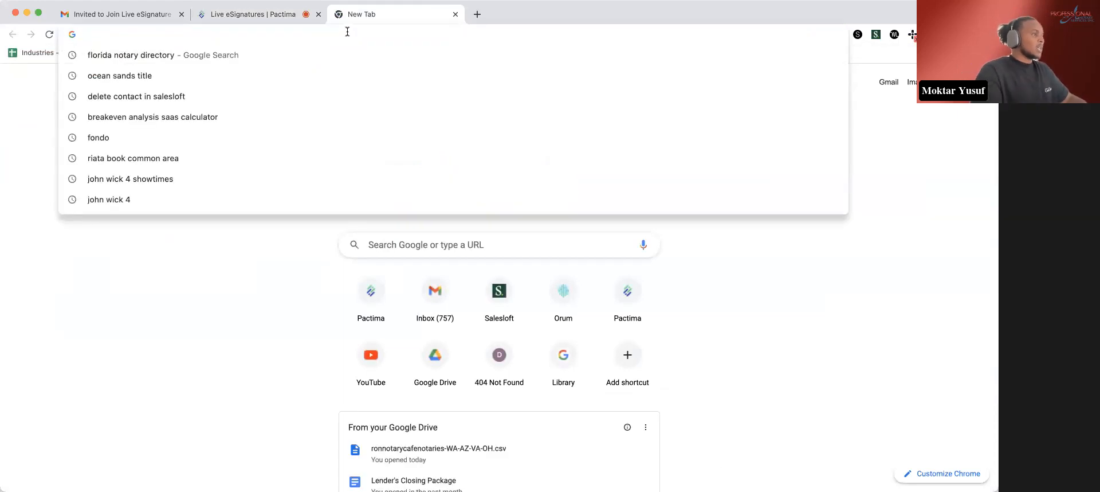
key(Return)
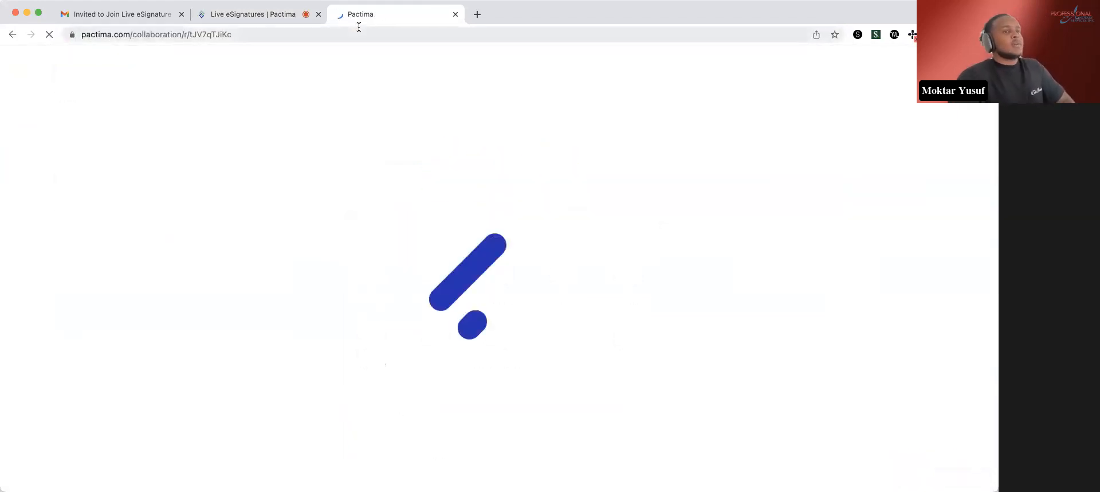
click(285, 427)
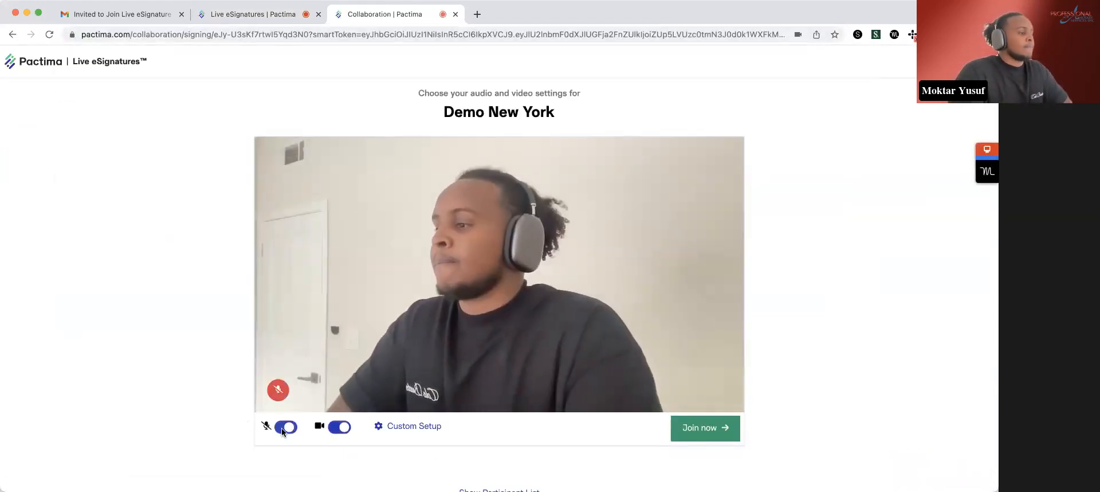
click(723, 427)
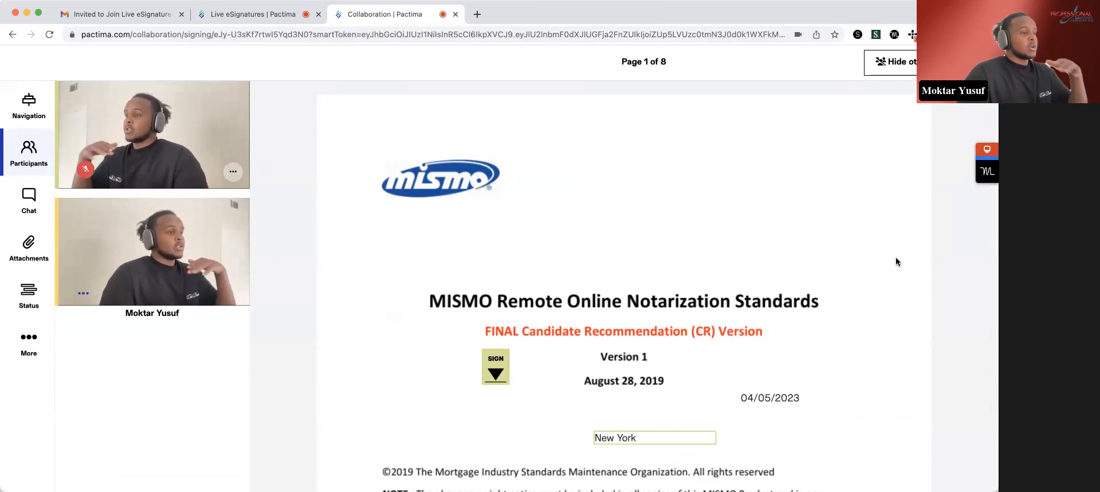
- Sign the client's signature field on page 1 with a typed "client" signature in a different script font
click(504, 373)
click(439, 210)
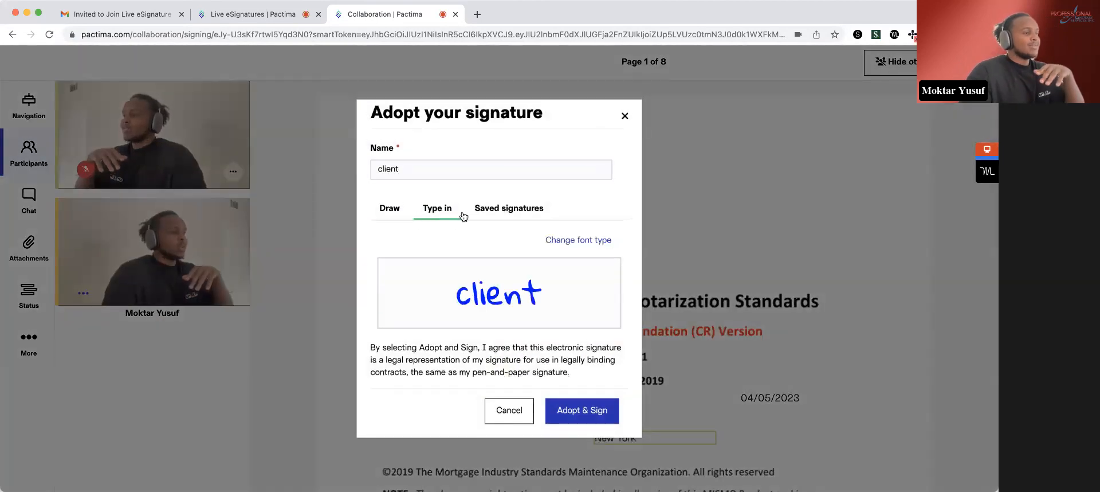
click(611, 243)
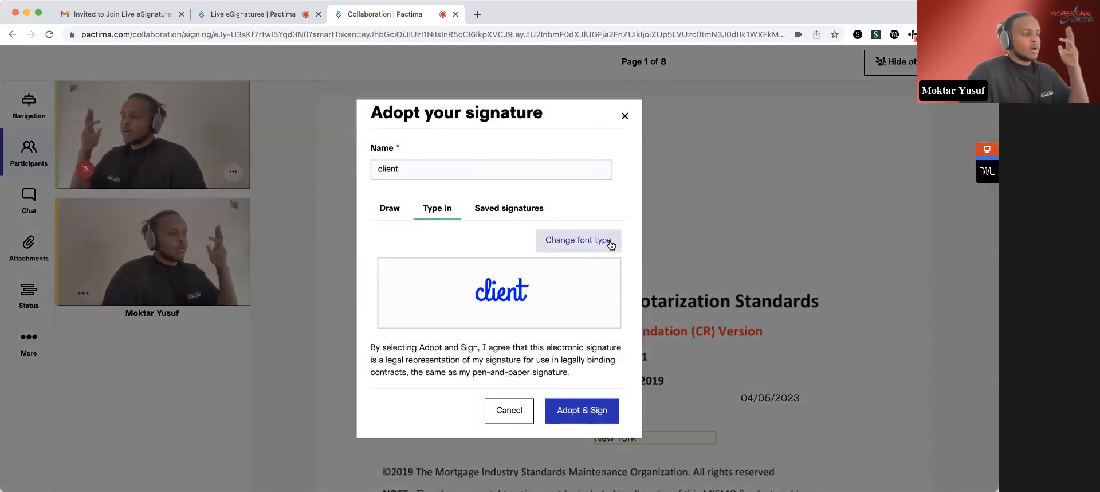
click(610, 410)
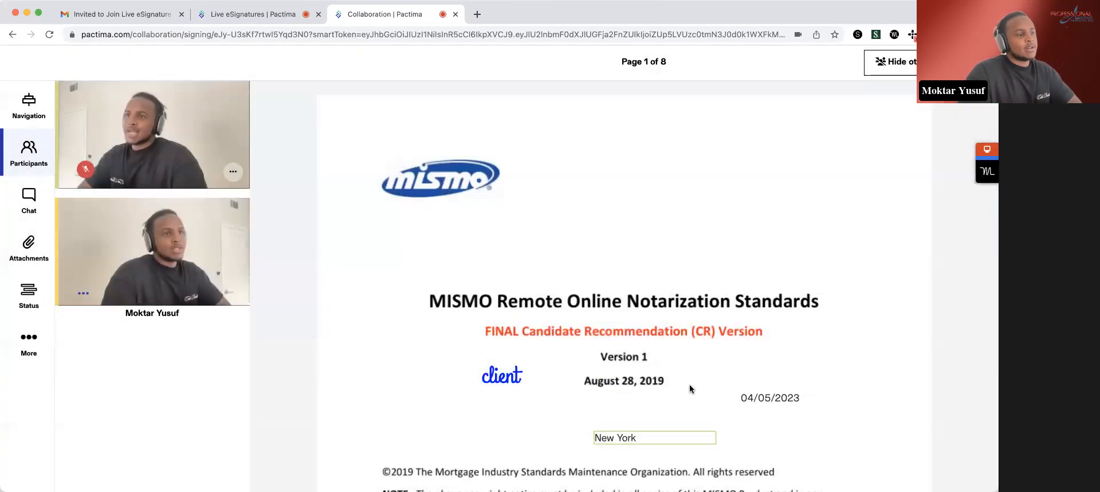
- Switch to the notary's session, fill the stamp field on page 1 with the blue DOCUMENT stamp, and lock the package
scroll(707, 381, down, 5)
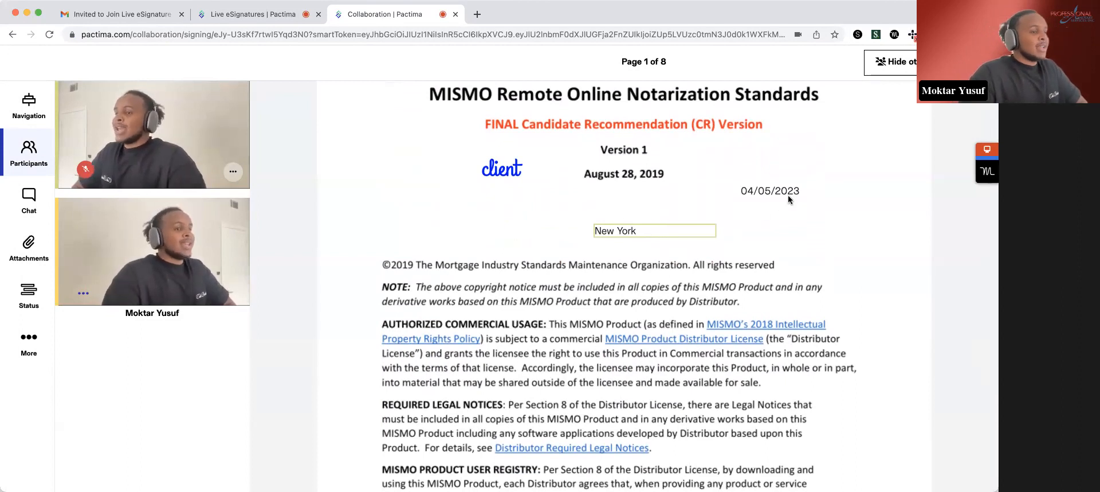
scroll(778, 208, down, 4)
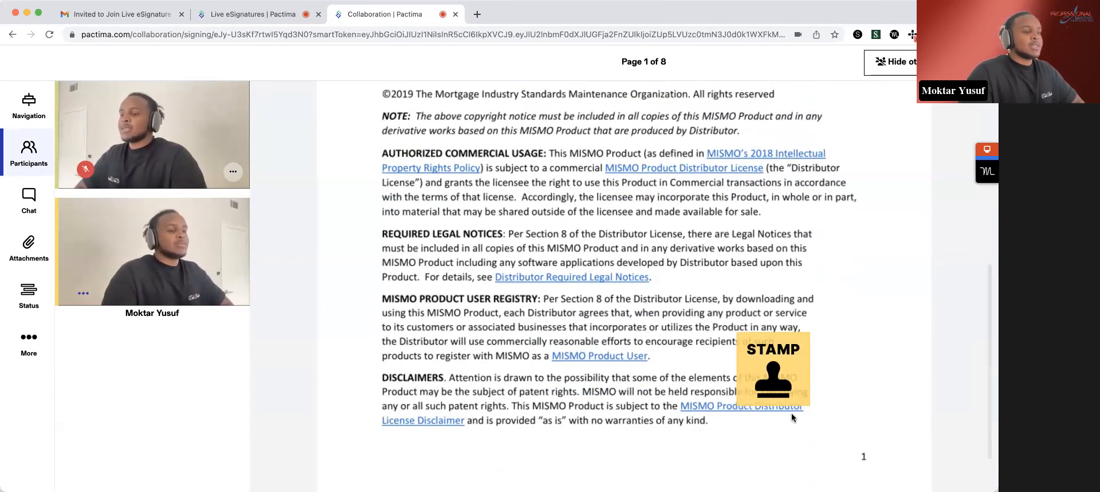
click(254, 18)
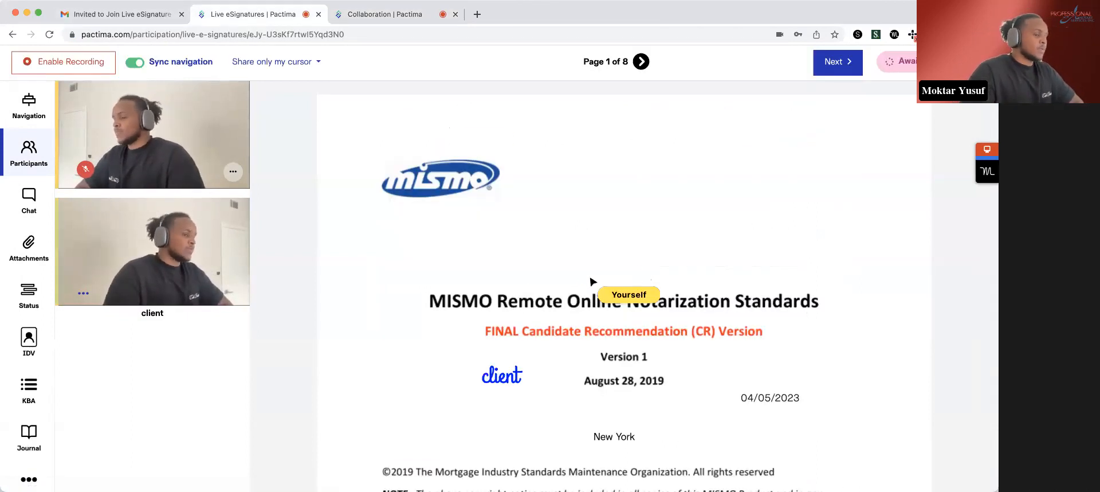
scroll(593, 282, down, 7)
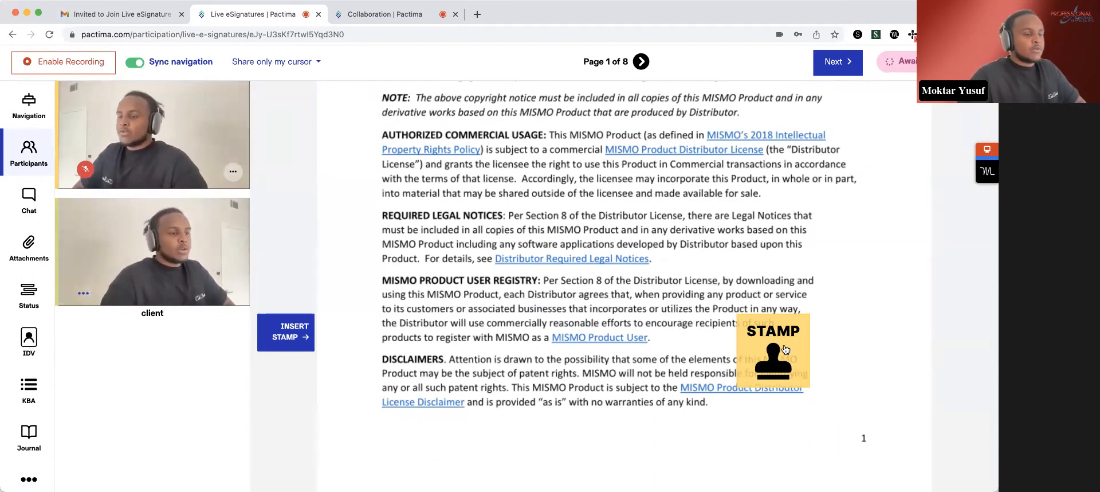
click(785, 349)
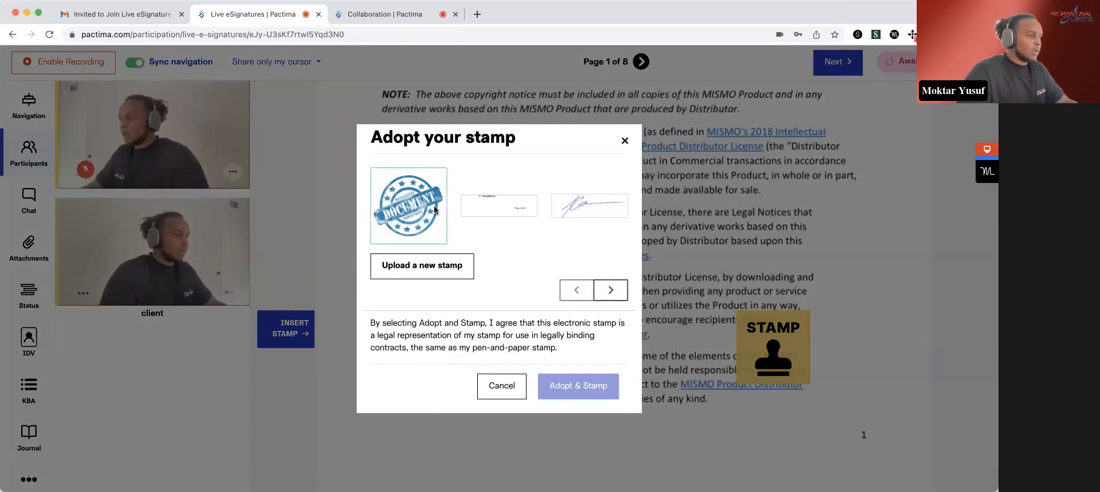
click(417, 200)
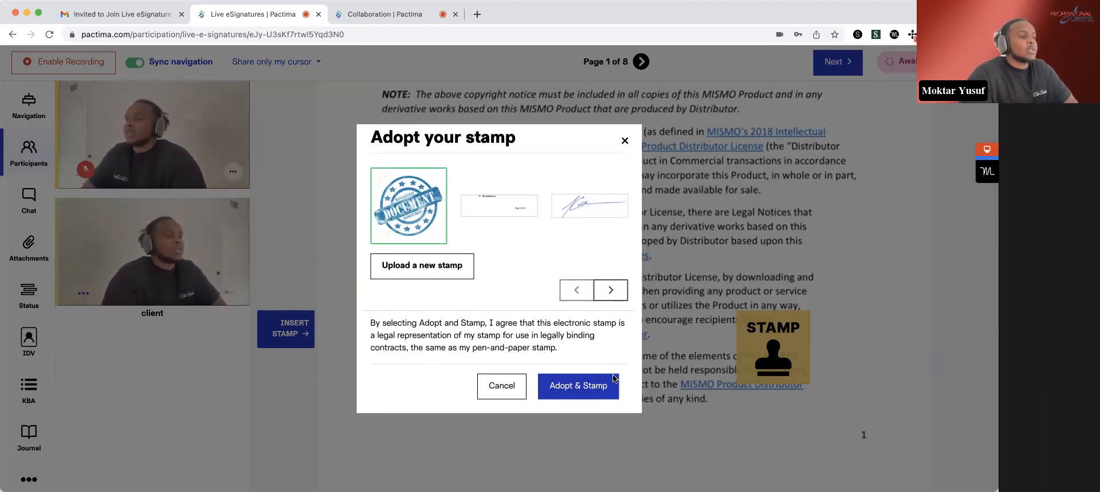
click(592, 386)
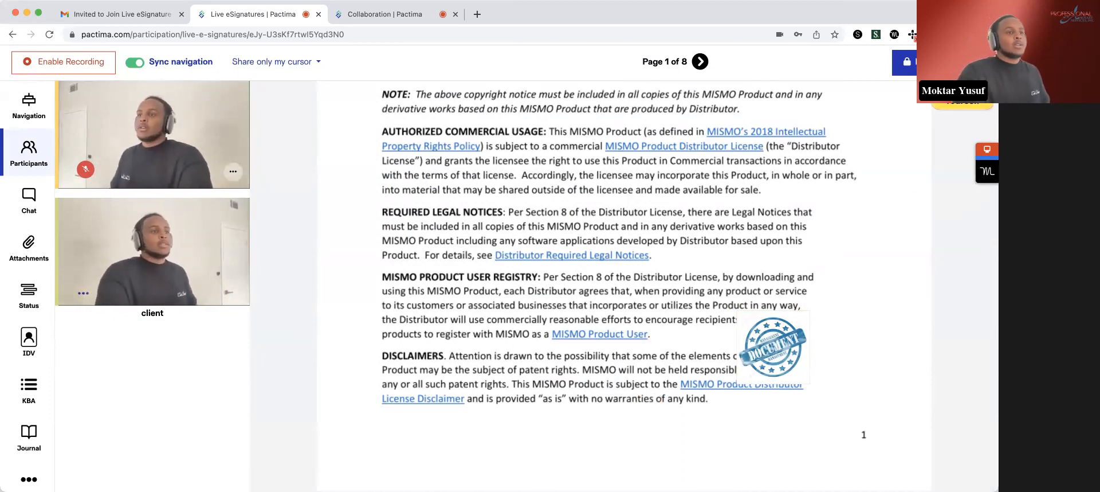
click(904, 61)
click(608, 327)
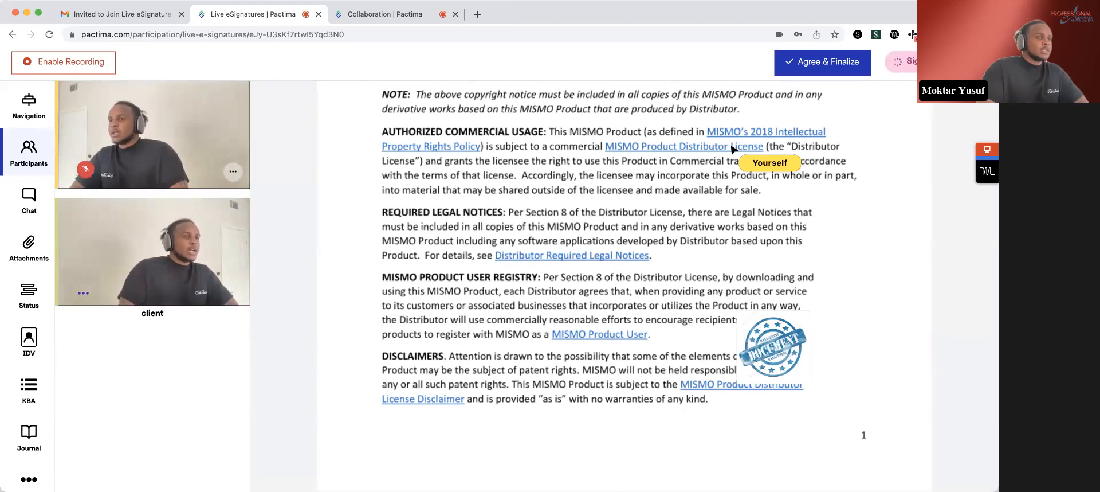
- Agree to and finalize the Demo New York package as the notary, and switch to the client's session
click(825, 67)
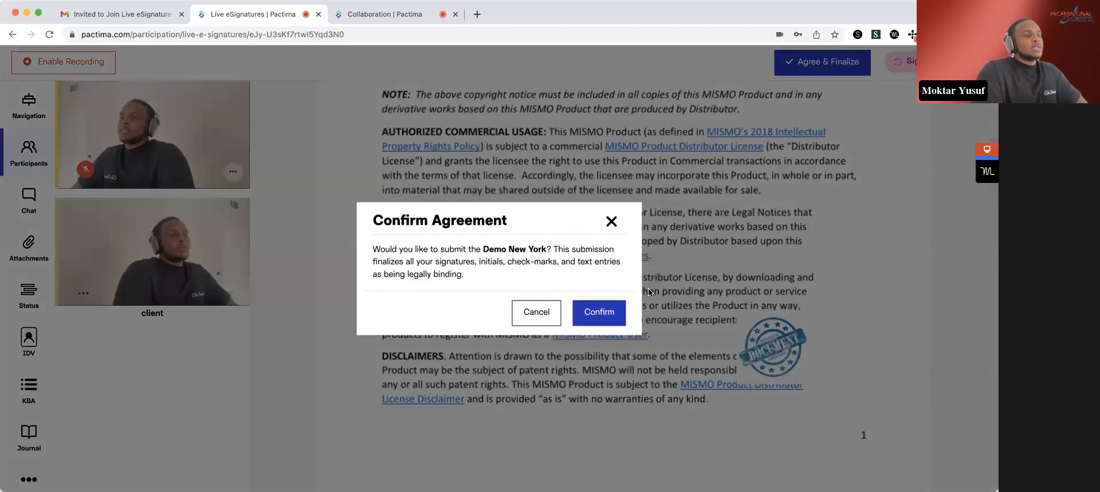
click(602, 312)
click(436, 14)
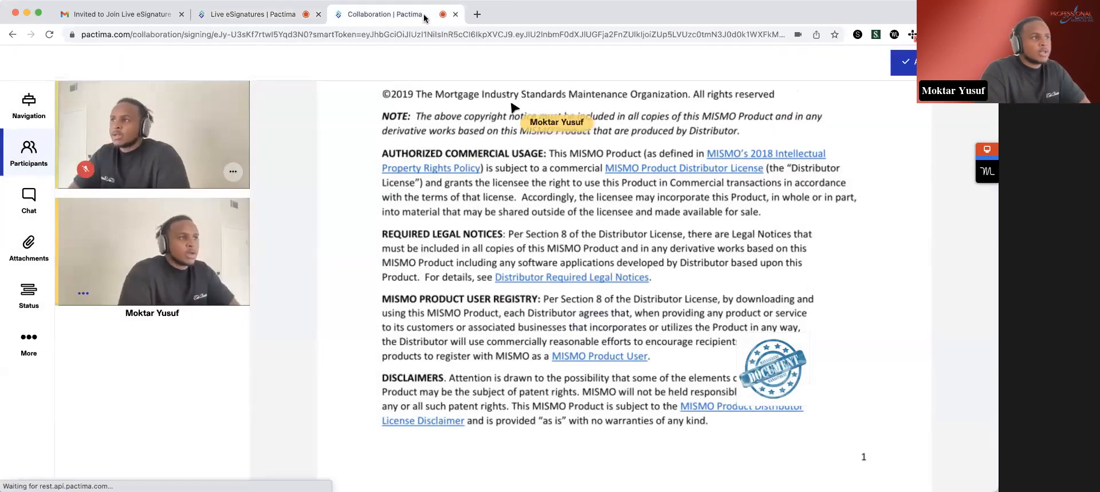
- Agree to and confirm the Demo New York submission as the client, and exit the completed session as the notary
click(936, 62)
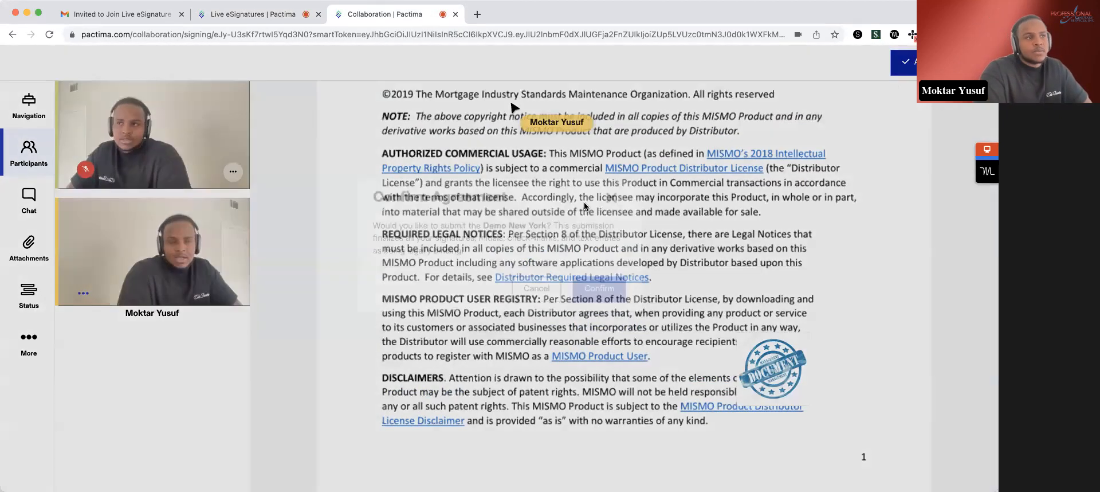
click(587, 315)
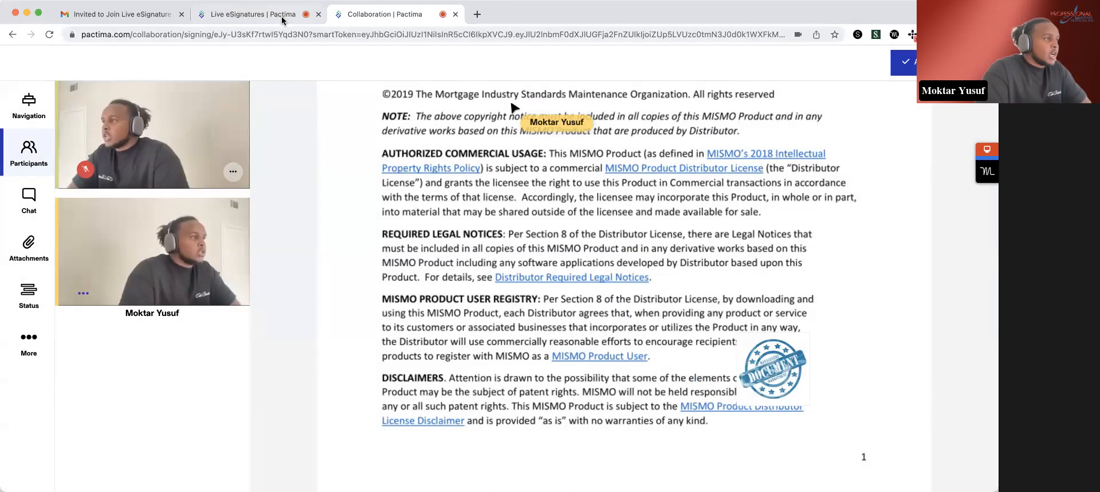
click(281, 17)
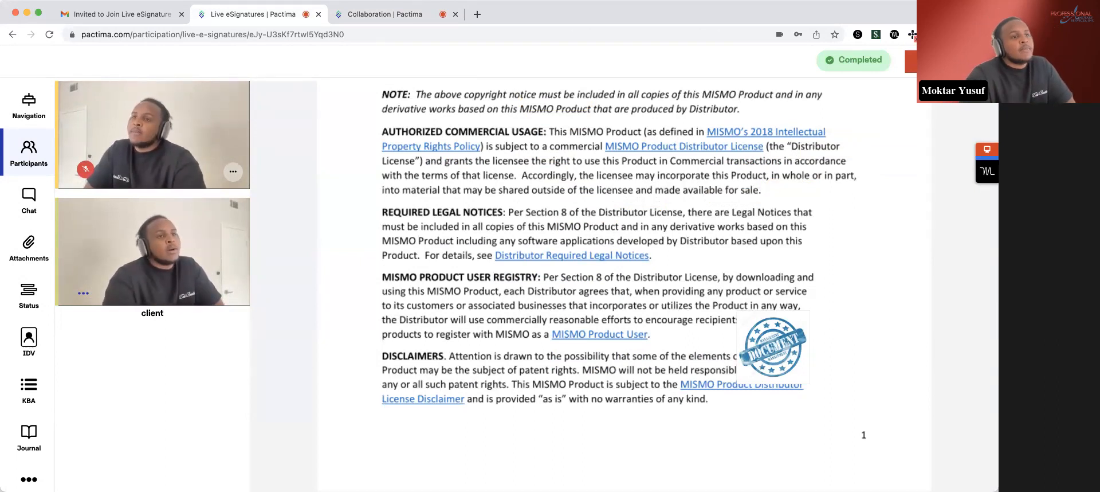
click(947, 61)
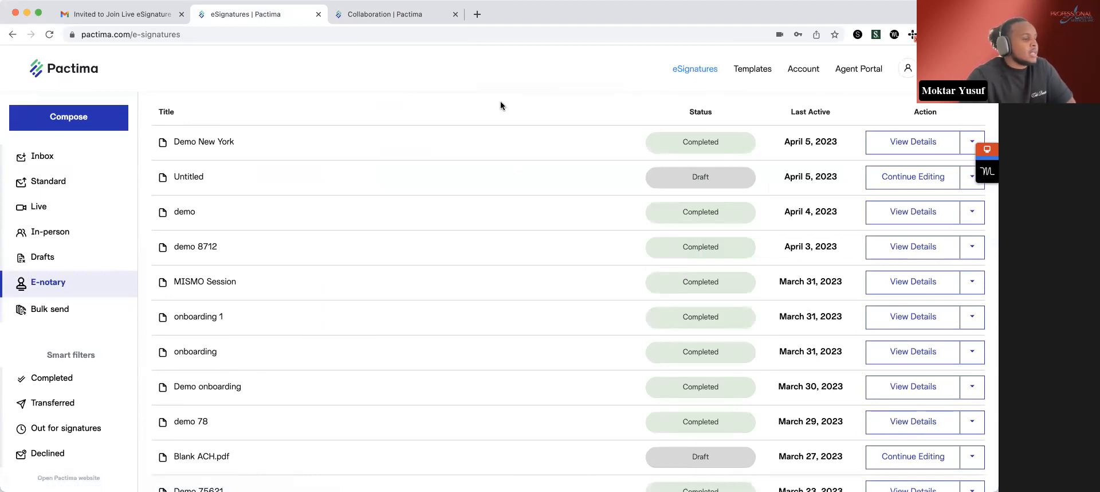
- Search the E-notary package list for "7000" and open the details of the demo 7000 package
scroll(540, 113, down, 8)
scroll(543, 117, down, 1)
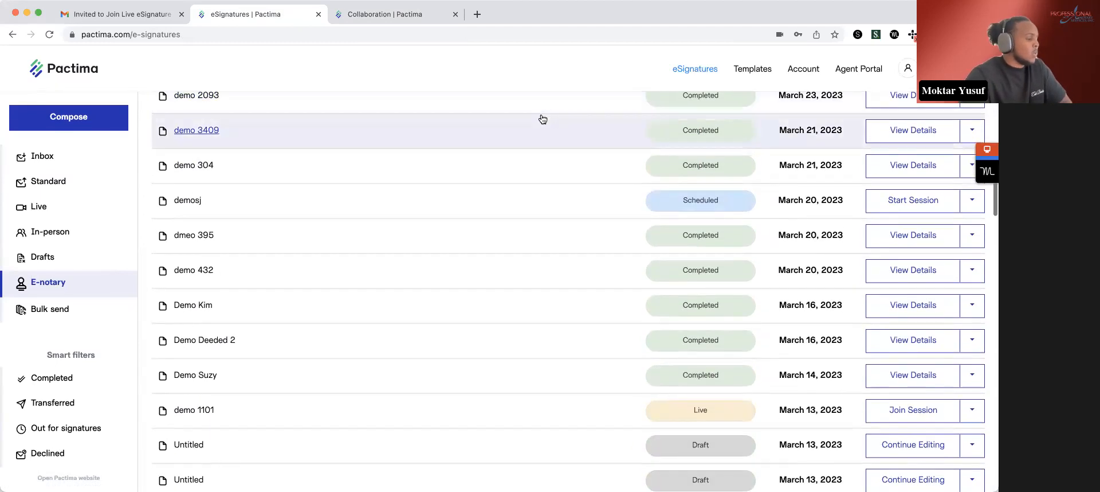
key(super+f)
text(loa)
key(BackSpace)
key(BackSpace)
key(BackSpace)
text(d)
key(BackSpace)
text(700)
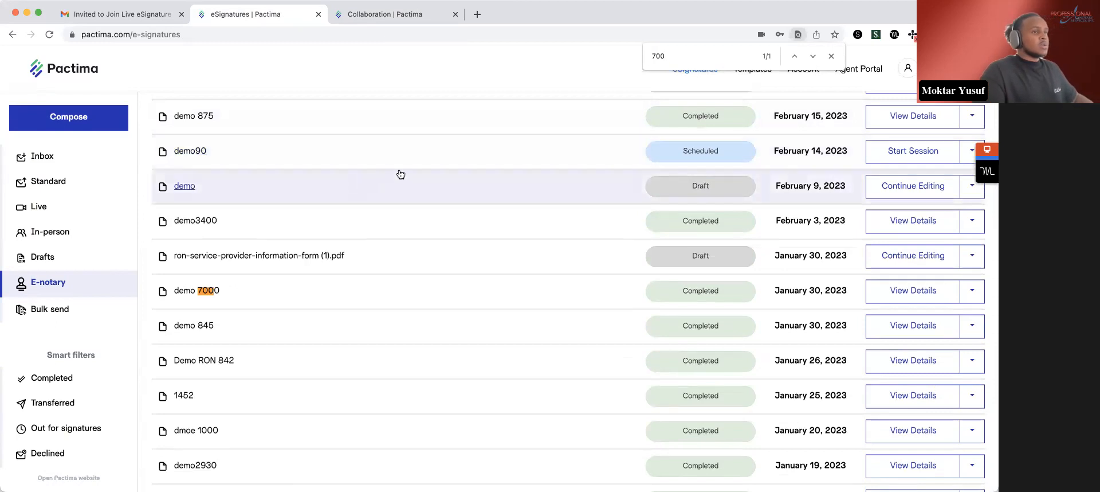
text(0)
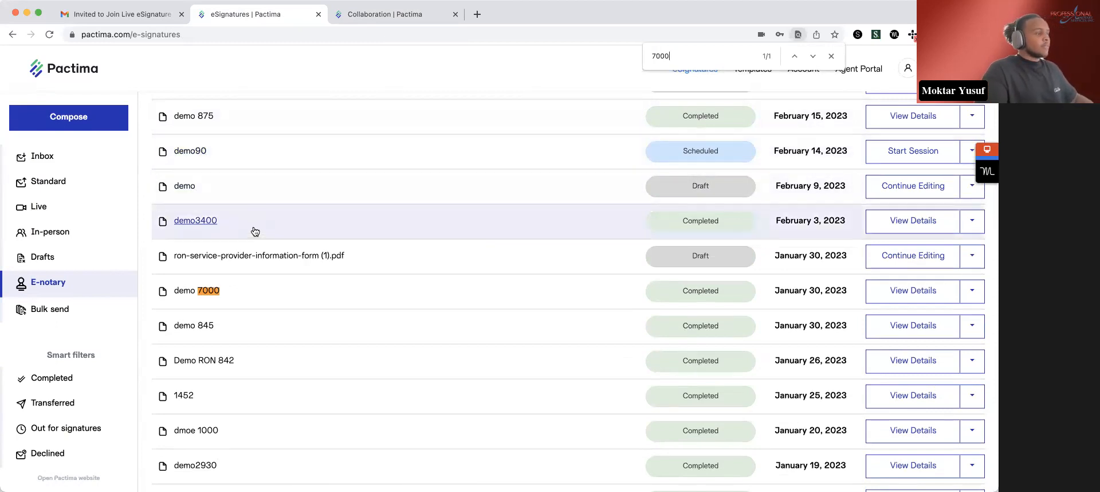
click(249, 289)
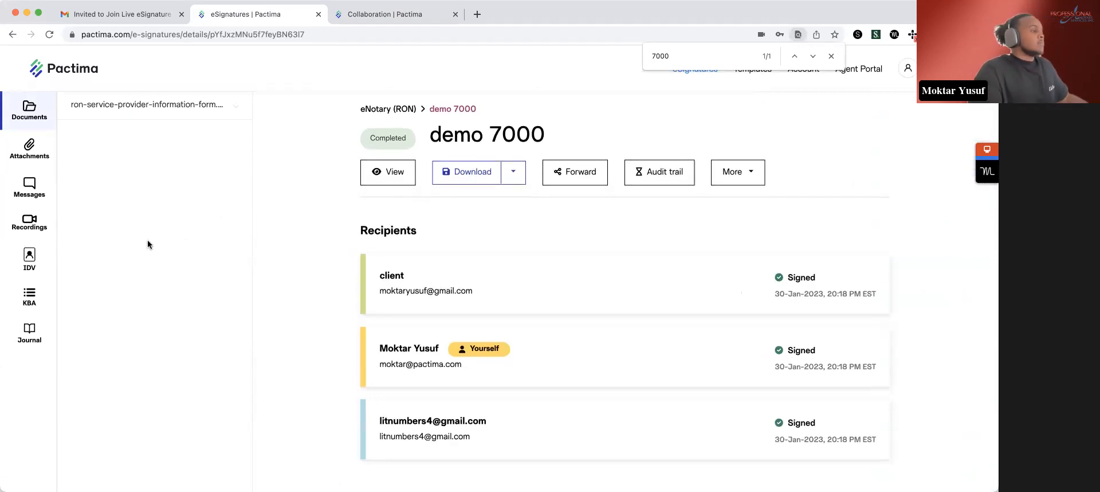
- Review the demo 7000 package's recordings, extra download options and audit trail events, and close the audit trail
click(47, 224)
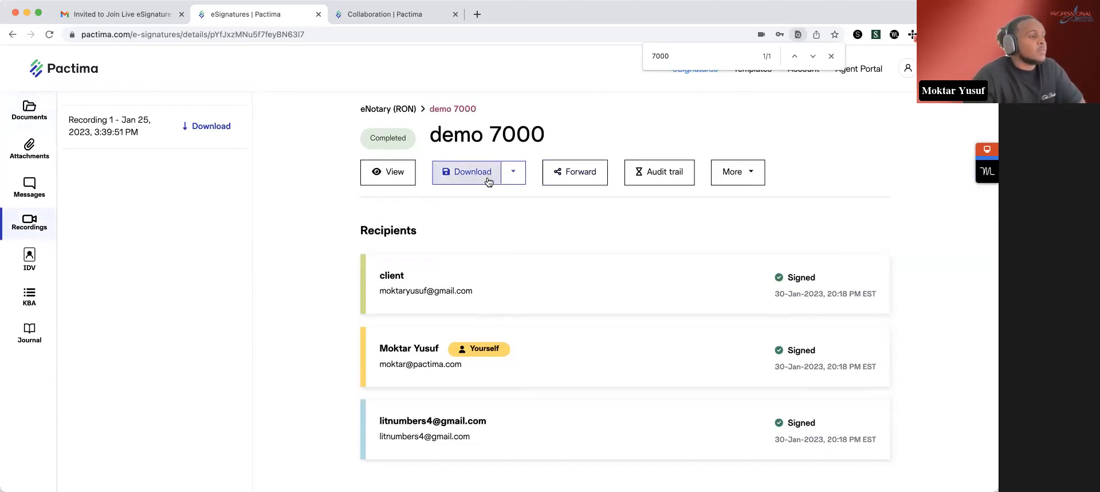
click(514, 174)
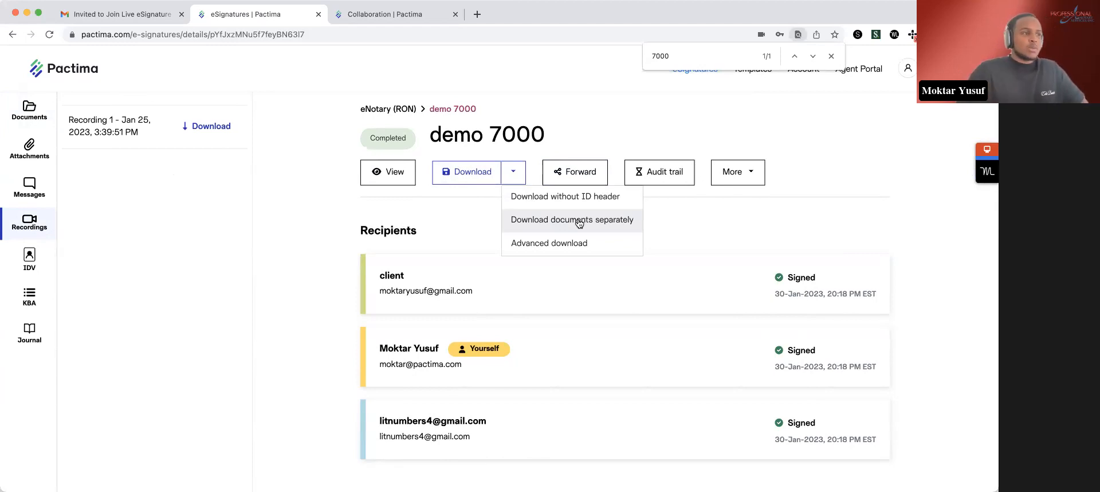
click(663, 171)
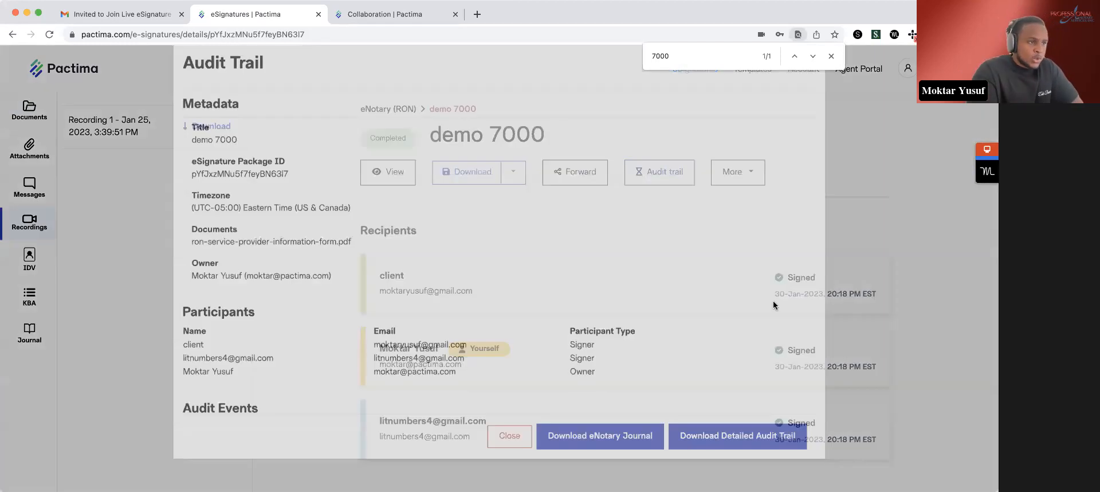
scroll(766, 318, down, 5)
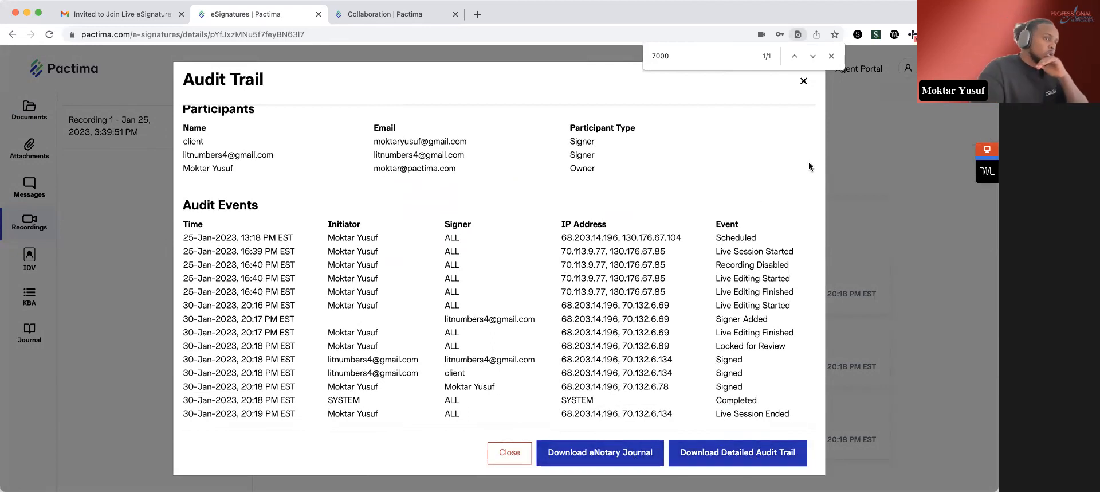
click(804, 80)
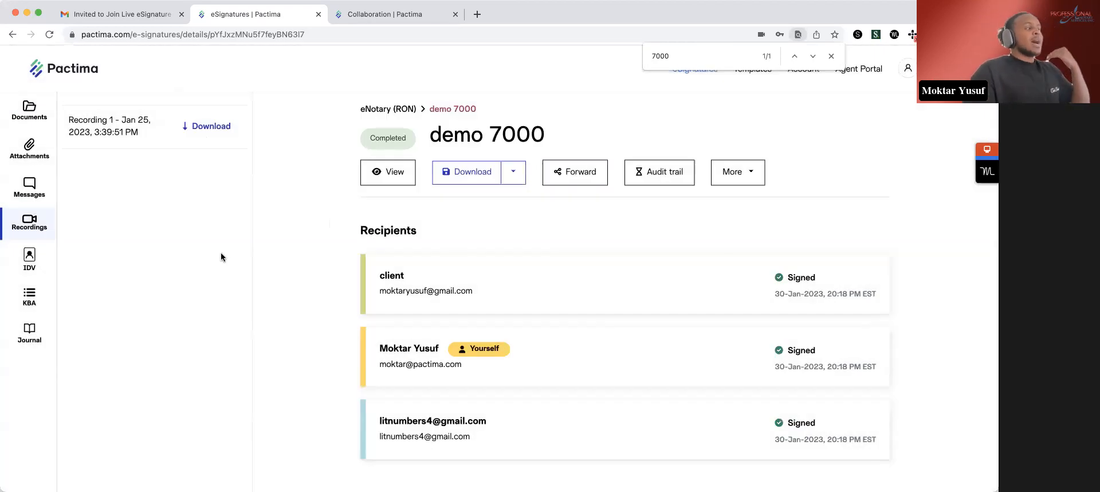
- Review the demo 7000 package's journal info, the client's identity verification submission and the identity submitted for KBA
click(32, 334)
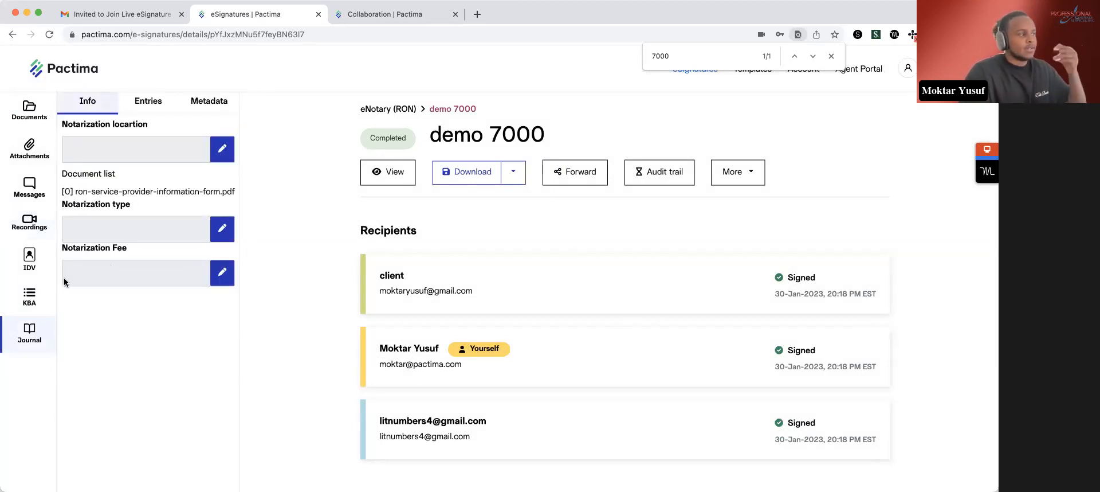
click(29, 295)
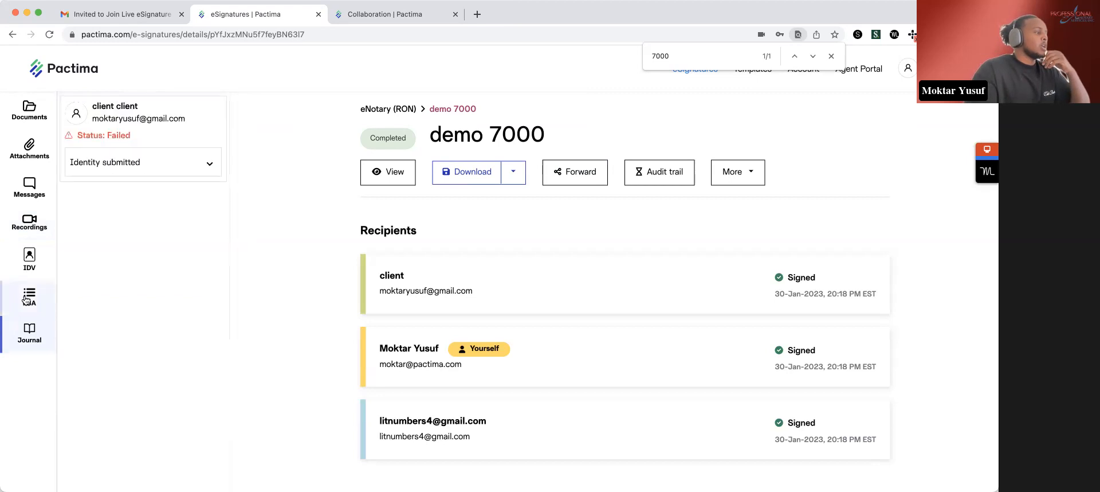
click(29, 263)
drag(145, 132, 70, 136)
click(212, 197)
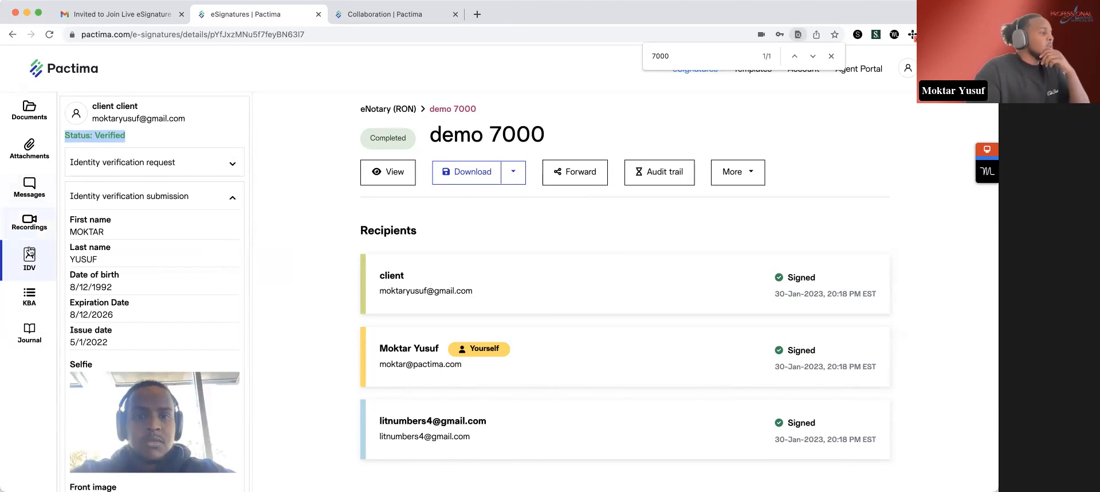
click(31, 303)
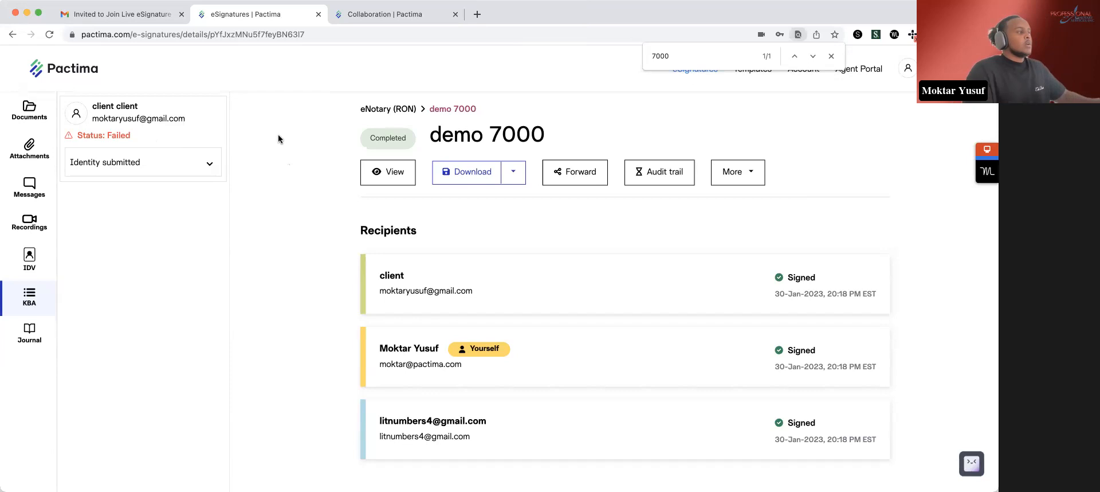
click(211, 164)
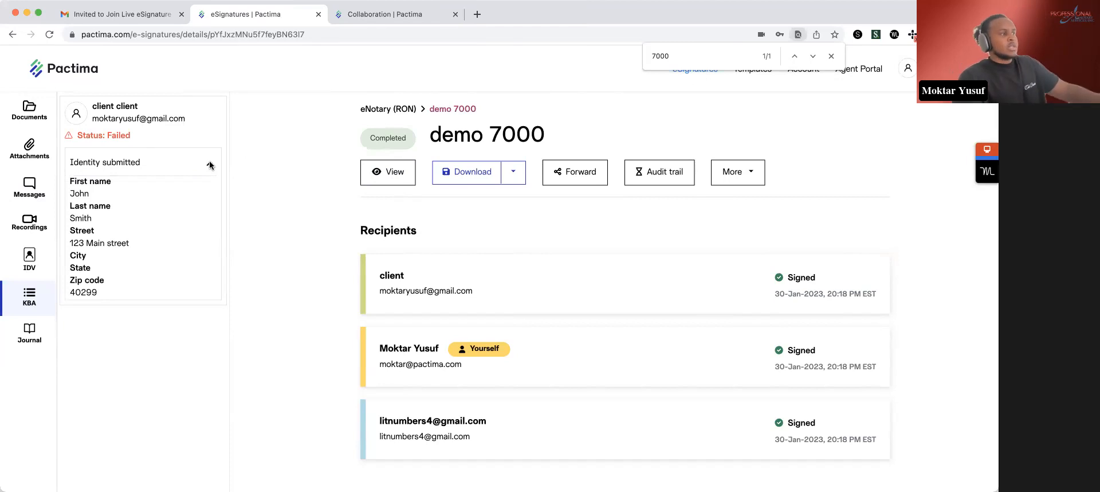
click(210, 165)
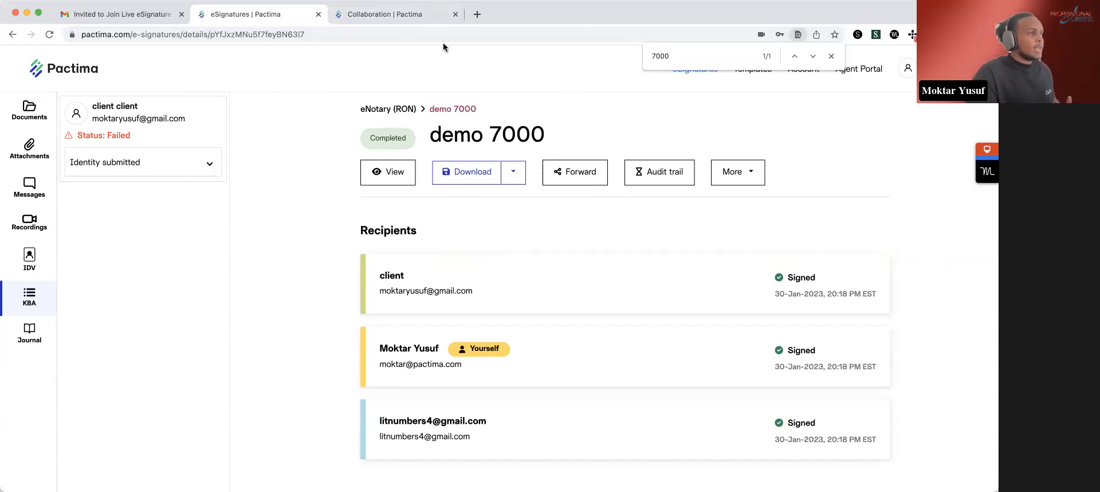
- Go to pactima.com and examine the eSignature and eNotary plans on its pricing page
click(391, 34)
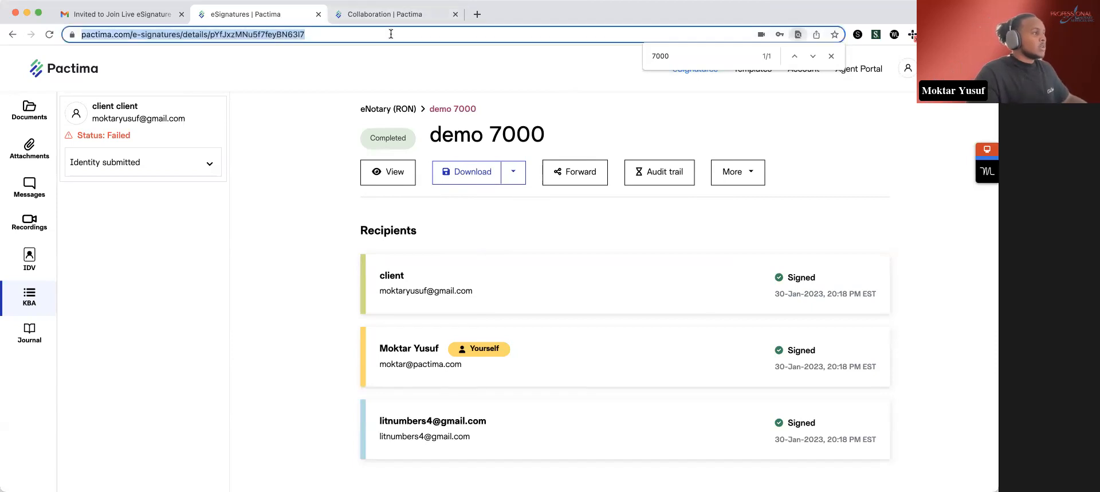
text(pactim)
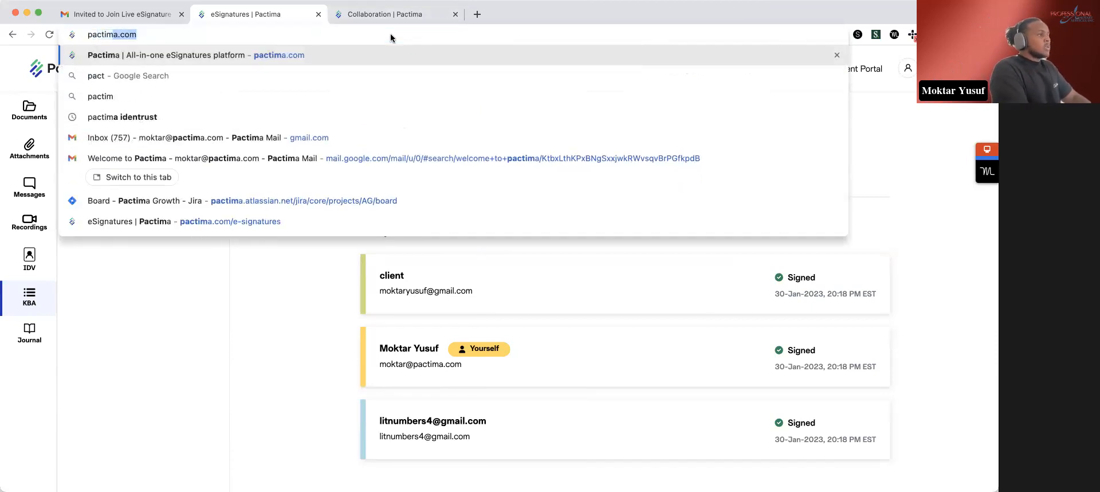
key(Return)
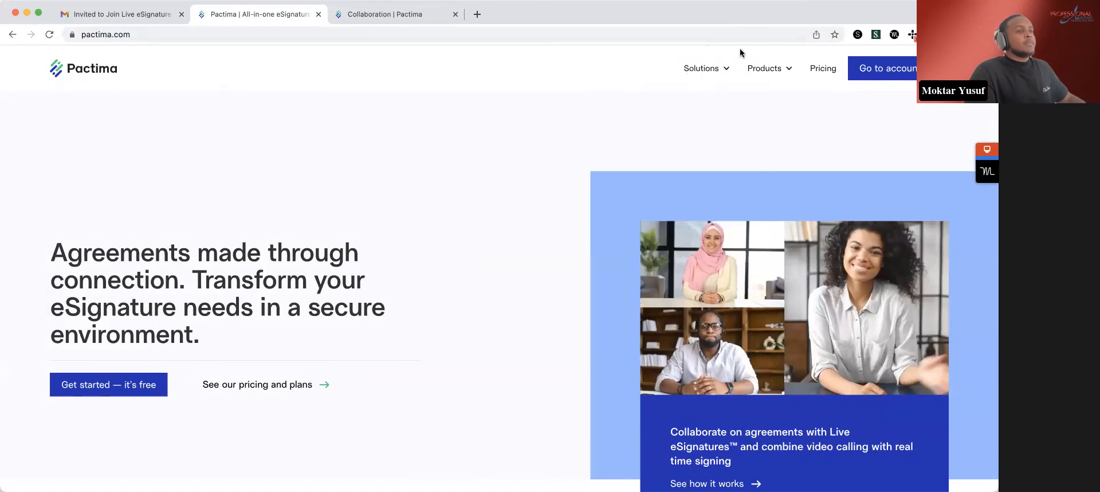
click(829, 73)
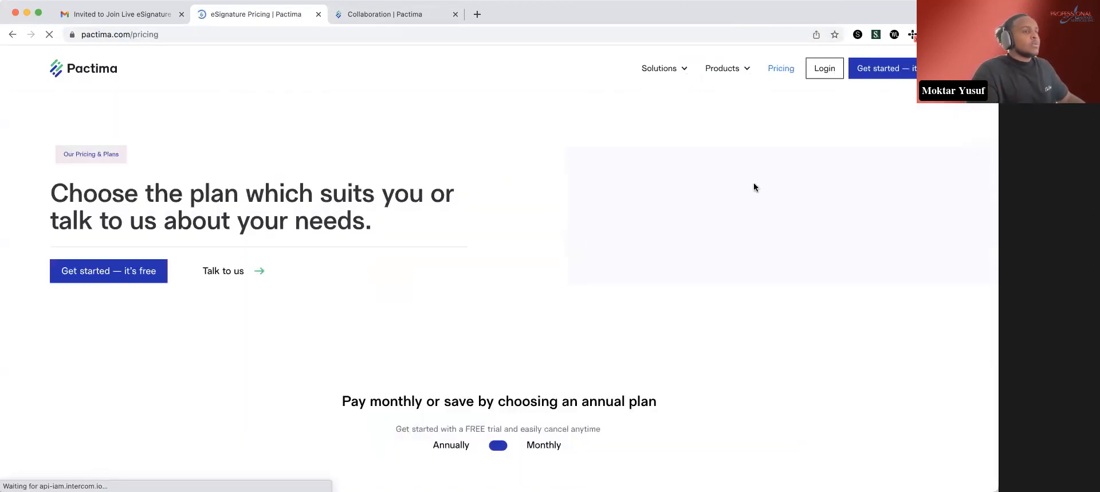
scroll(696, 325, down, 6)
scroll(700, 327, down, 2)
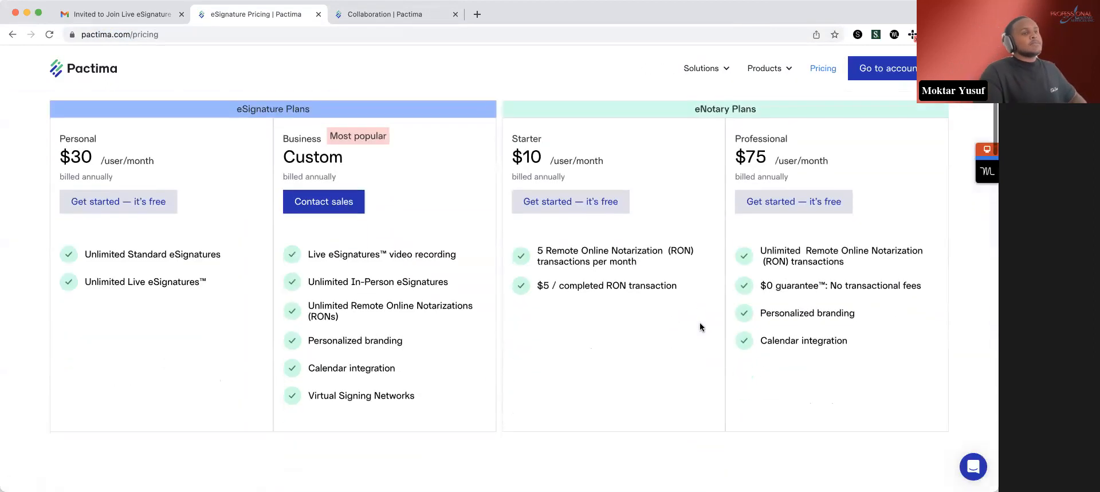
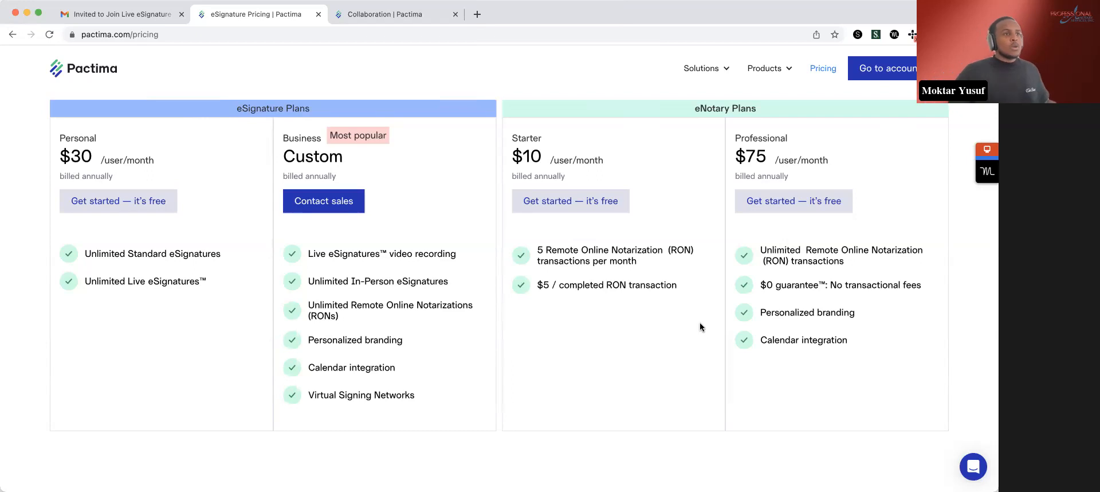
- Return to the Pactima home page from the account login and open the messages section of the support chat
click(897, 78)
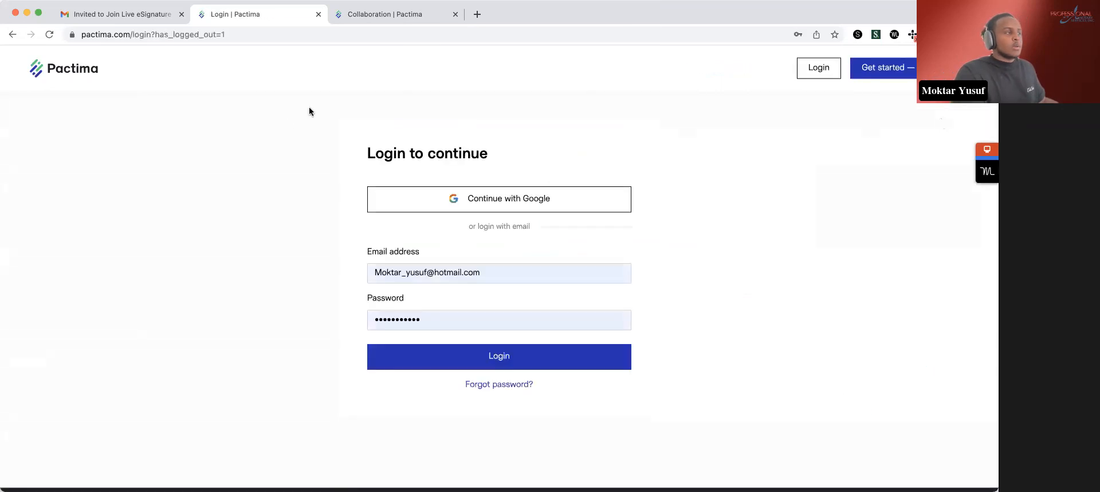
click(68, 70)
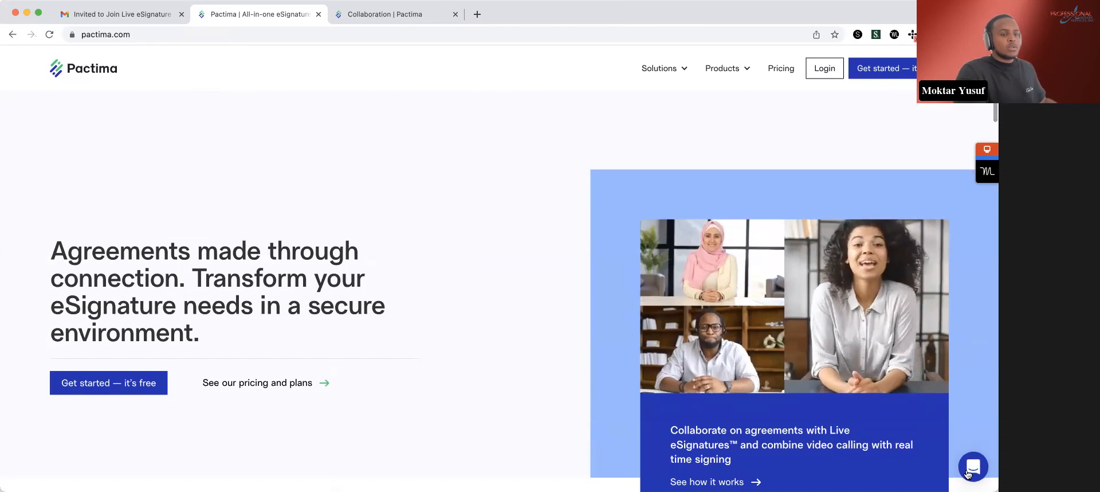
click(973, 466)
click(883, 367)
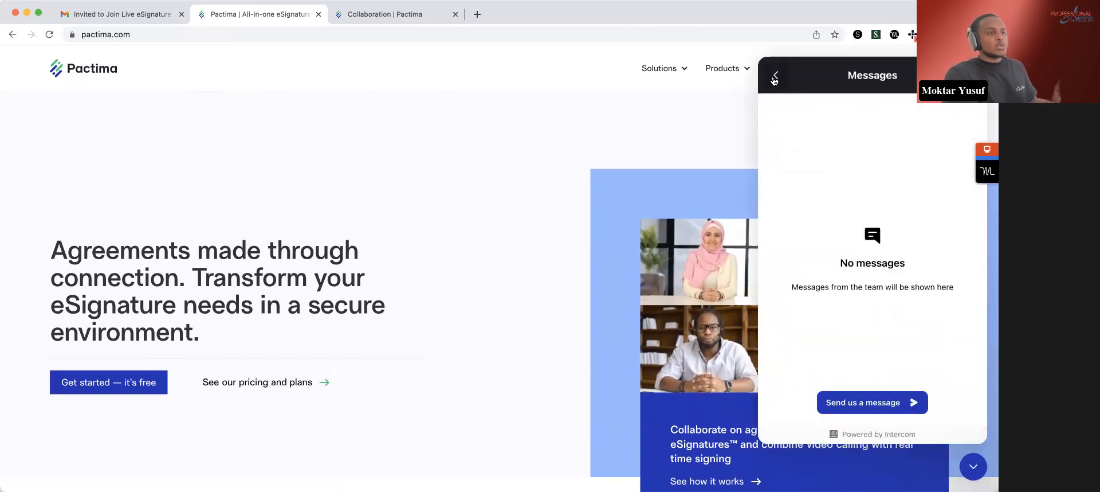
- View the Virtual Signing Networks product page and the login page, and return to the Pactima home page
mouse_move(723, 69)
click(704, 162)
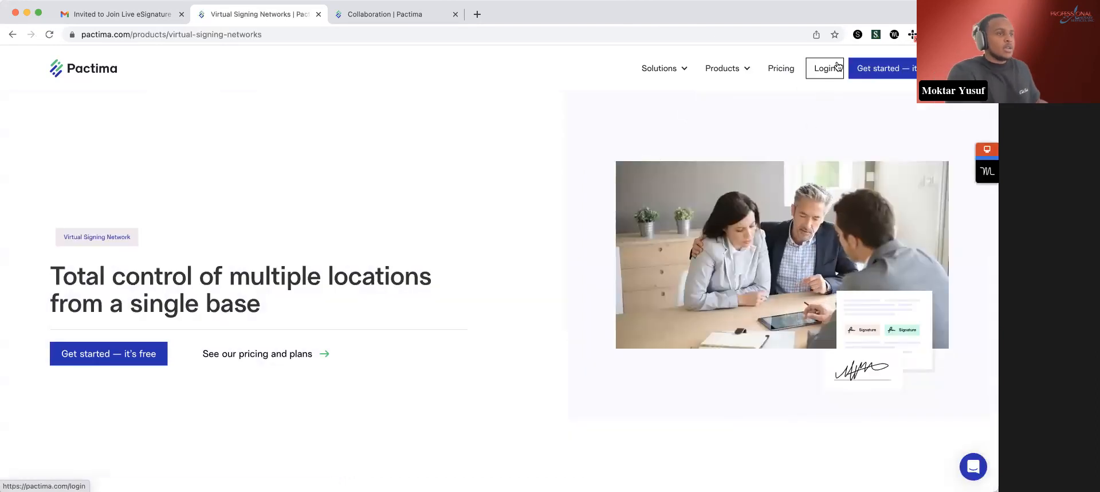
click(829, 74)
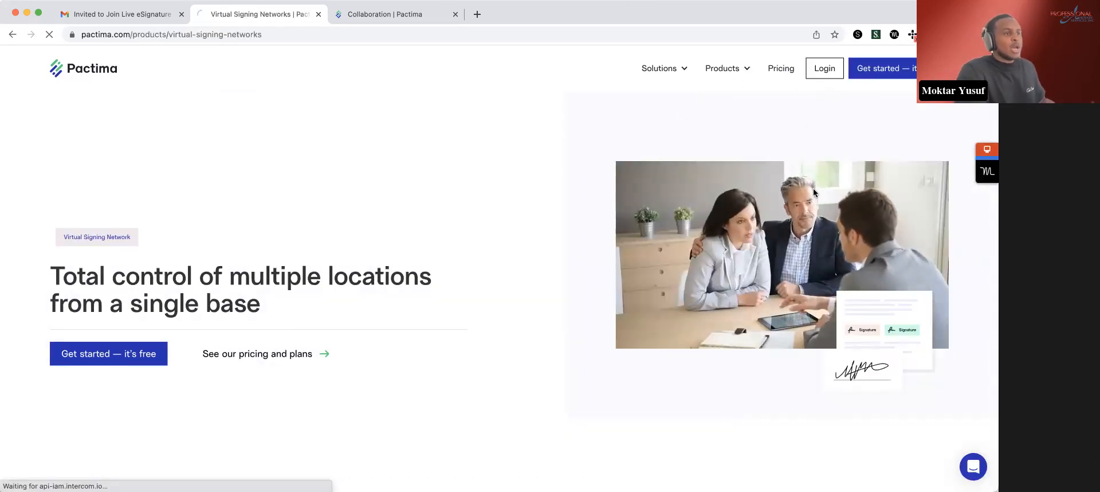
click(63, 73)
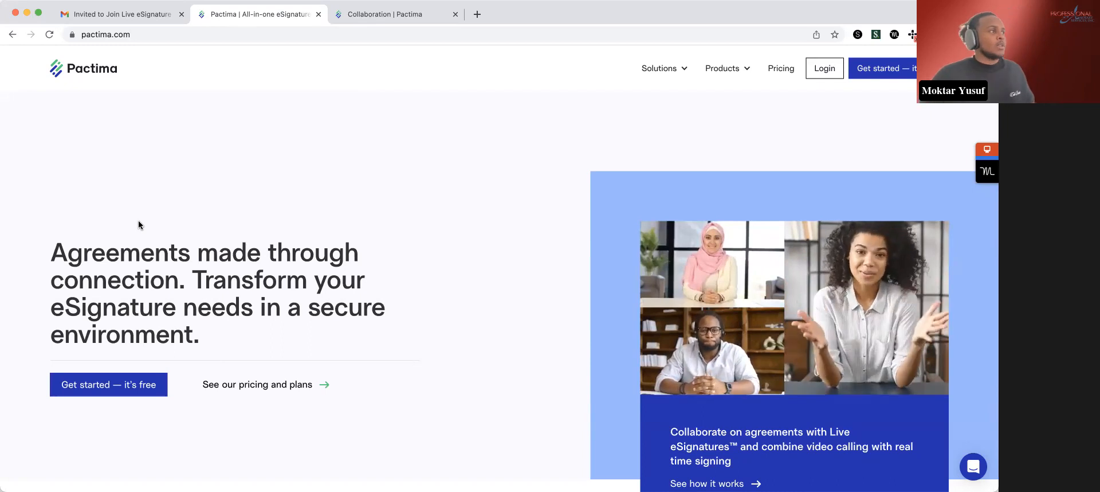
- Search Google for "indentrust pactima" in a new tab and open IdenTrust's Pactima partner page
click(476, 15)
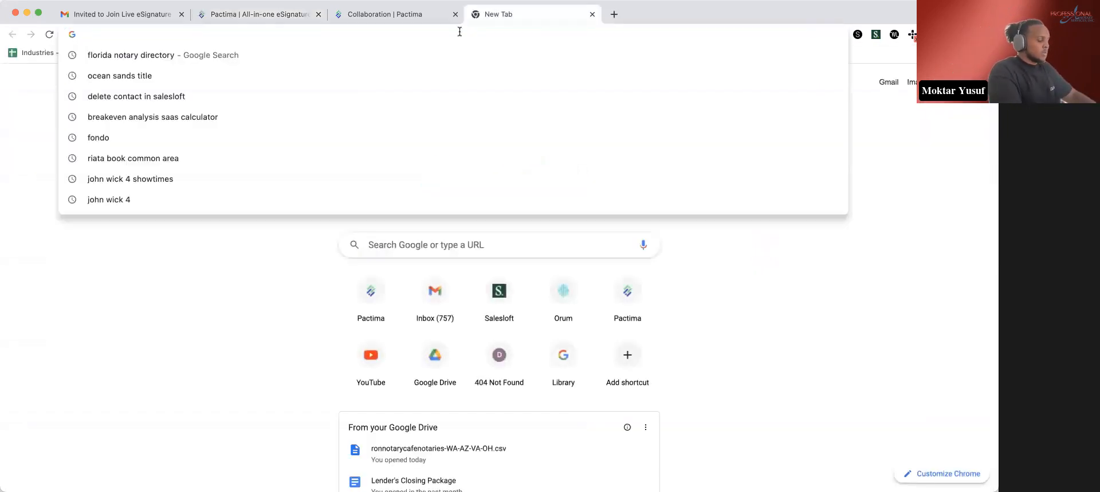
text(indentrus)
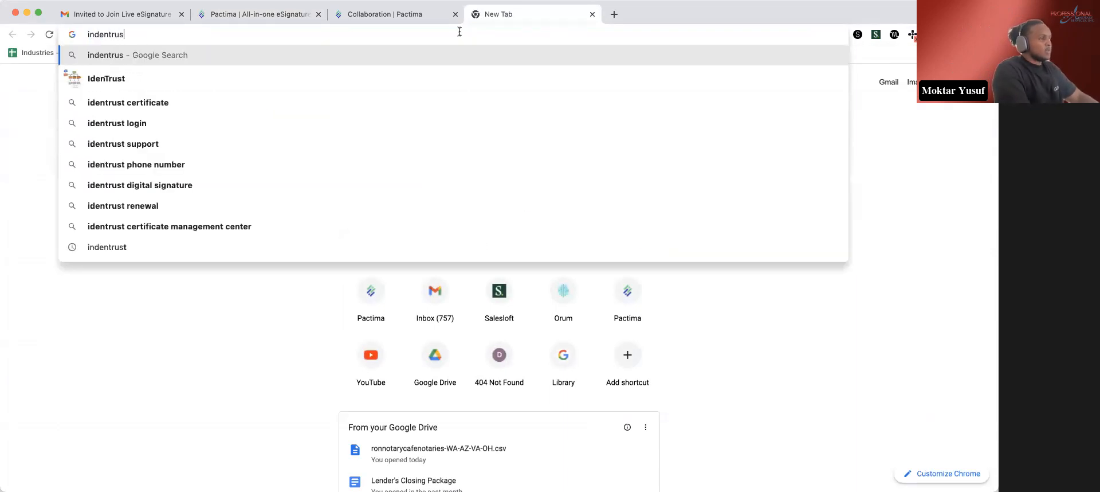
text(t pactima)
key(Return)
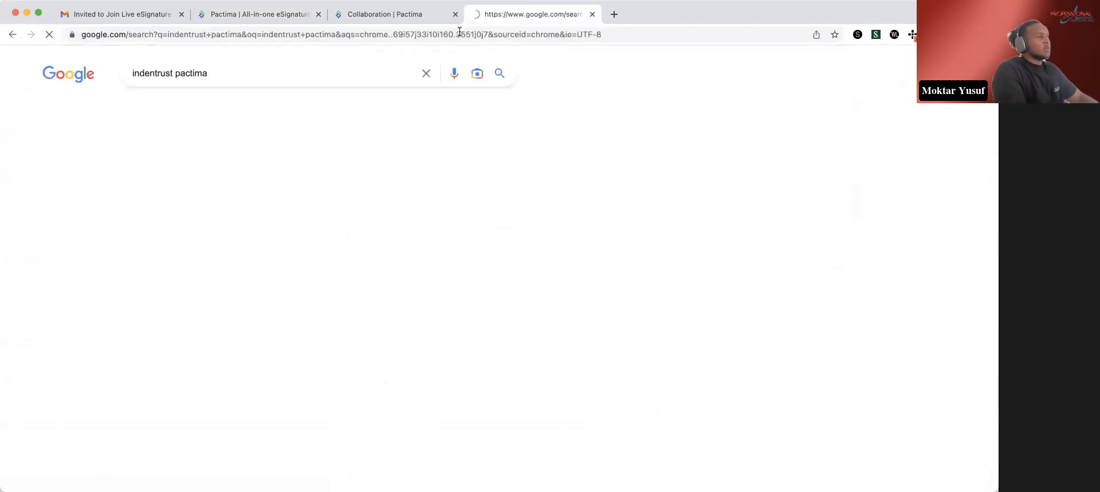
scroll(472, 351, down, 3)
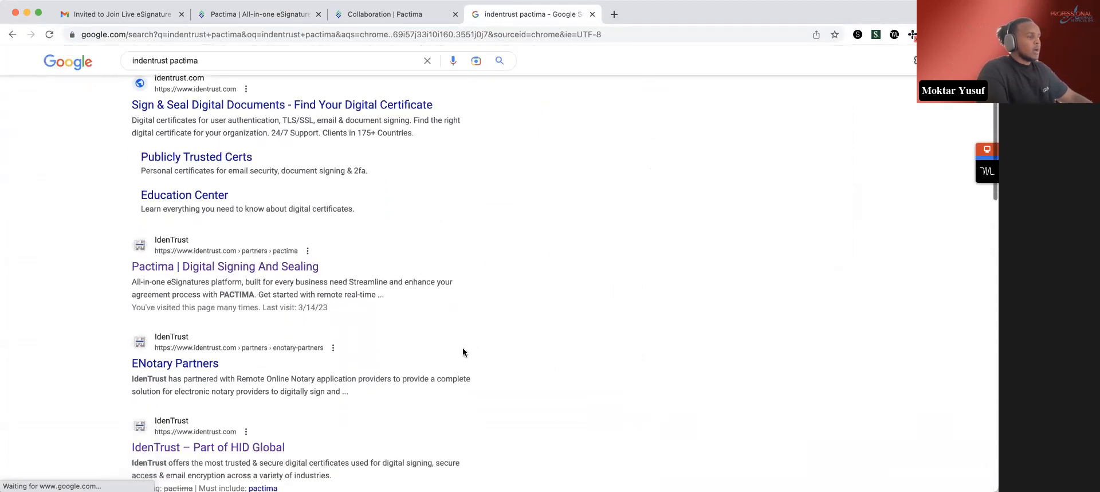
click(295, 273)
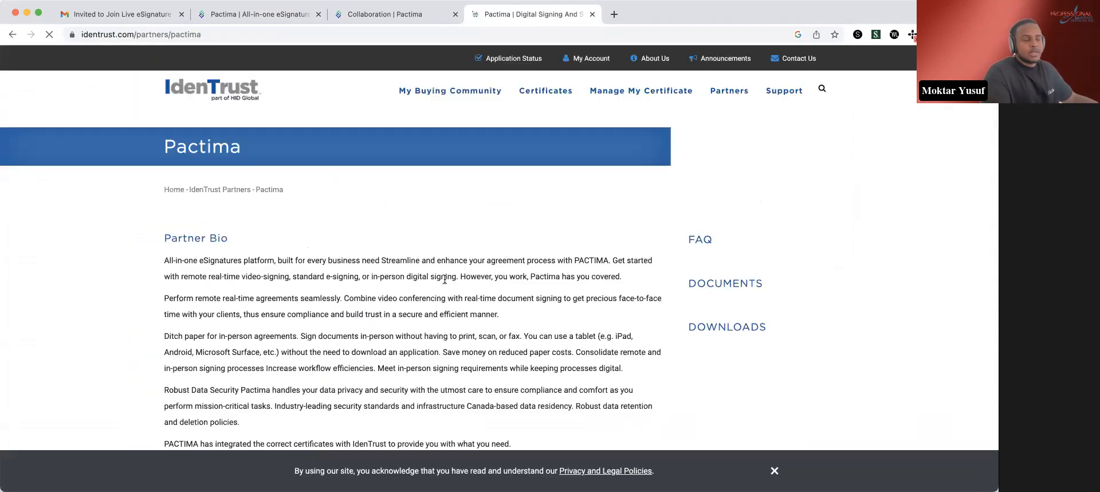
- Examine the partner bio, certificate guidance, other resources, special instructions and purchase option on IdenTrust's Pactima page
scroll(346, 313, down, 10)
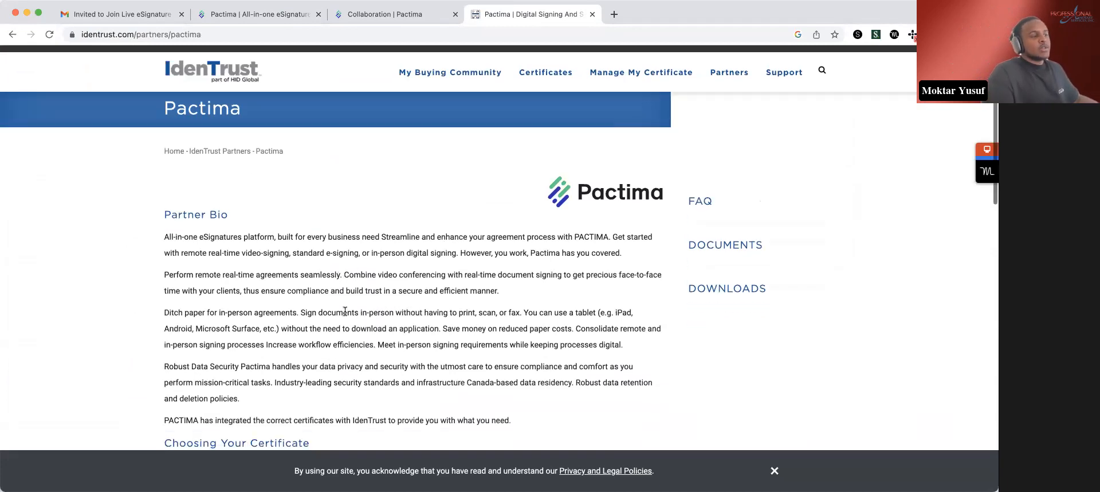
scroll(346, 313, down, 5)
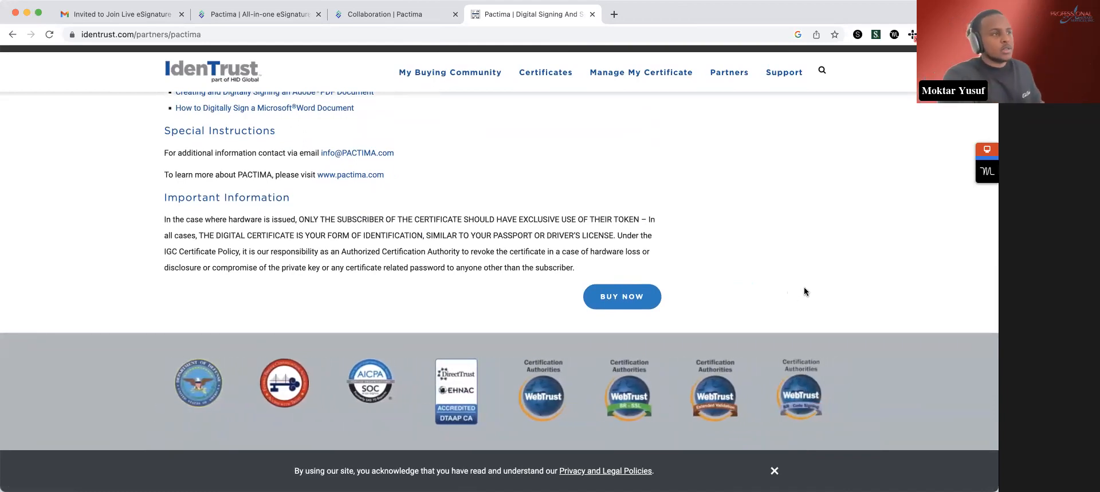
scroll(803, 291, up, 5)
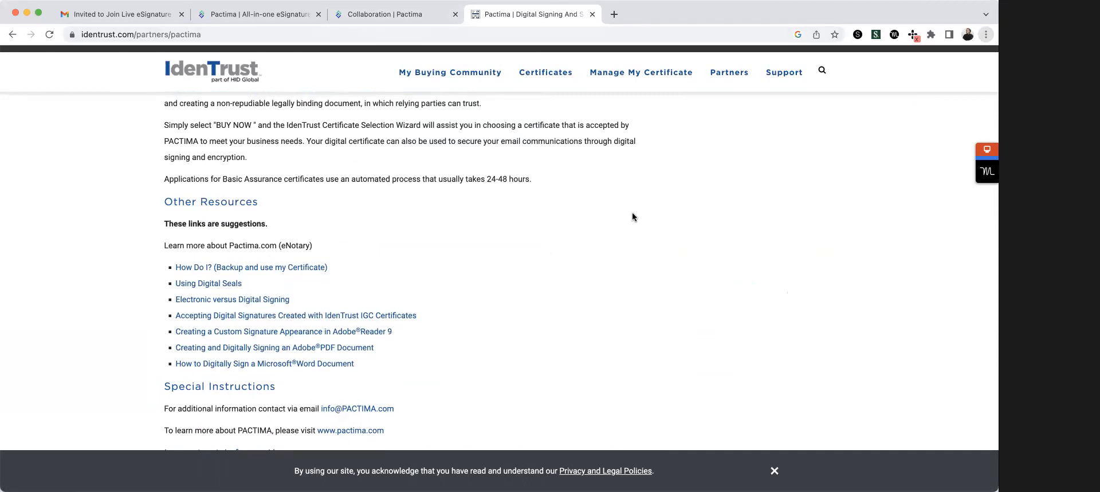
scroll(633, 217, down, 5)
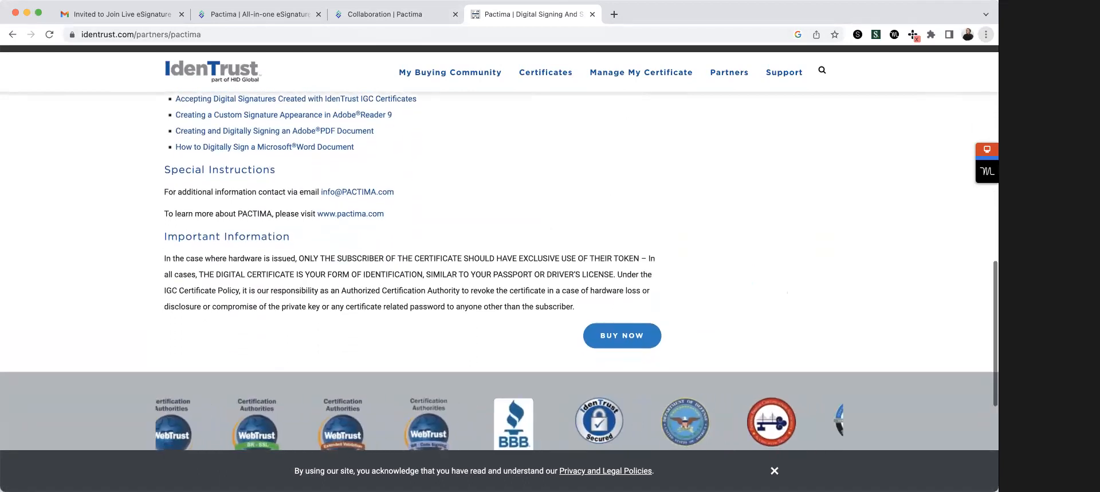